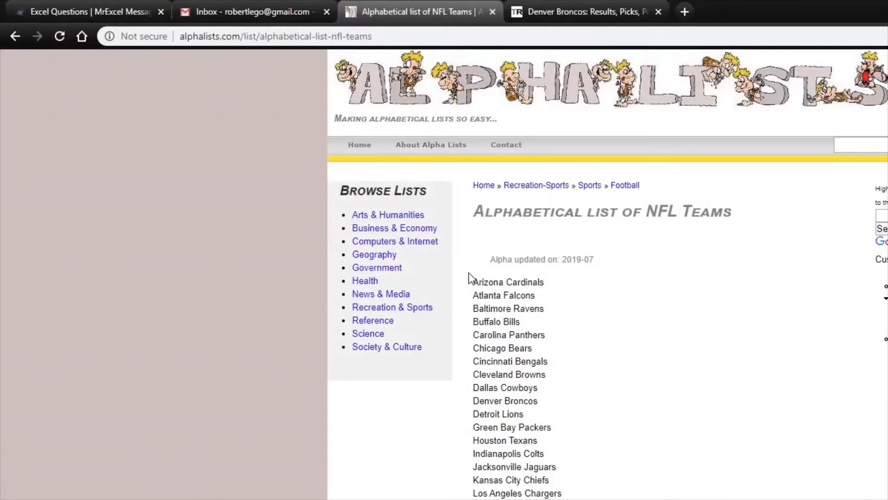
Copy the full NFL team list from the web page into a blank Excel sheet, starting at A2 under the header "Teams" in A1
left_click_drag(472, 280, 585, 432)
scroll(596, 433, "down", 5)
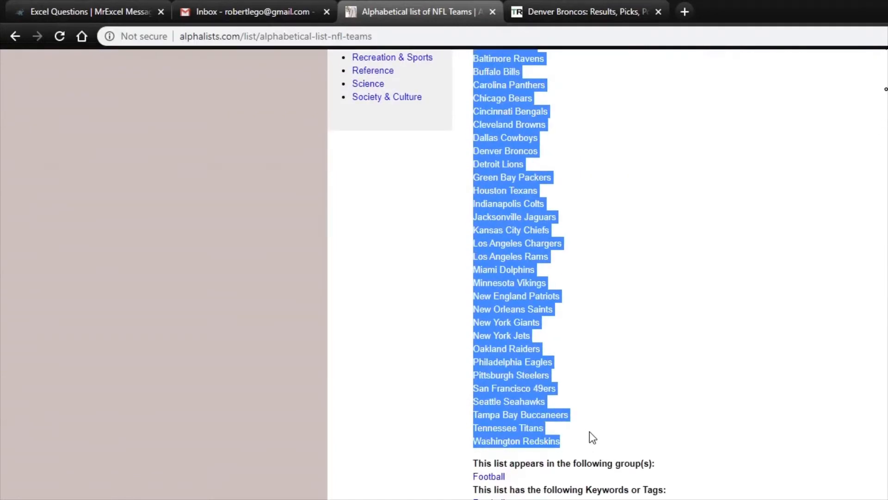
key("alt+Tab")
key("alt+Tab")
left_click(49, 163)
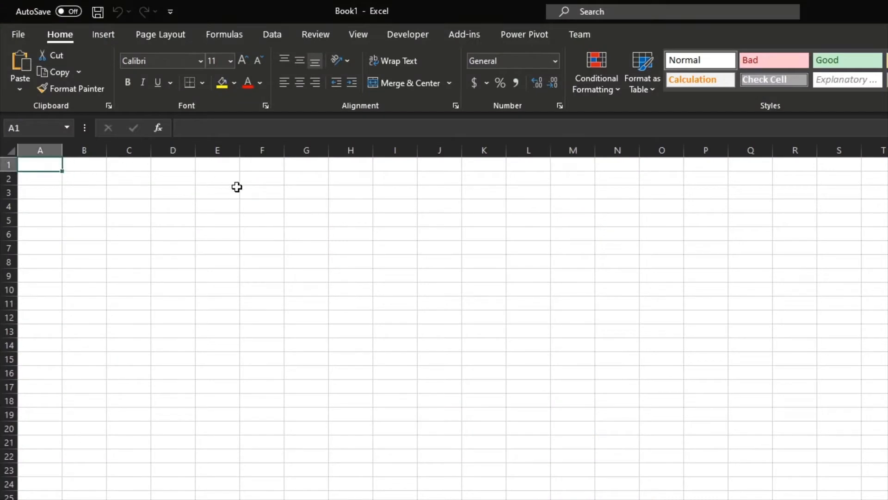
type("Teams")
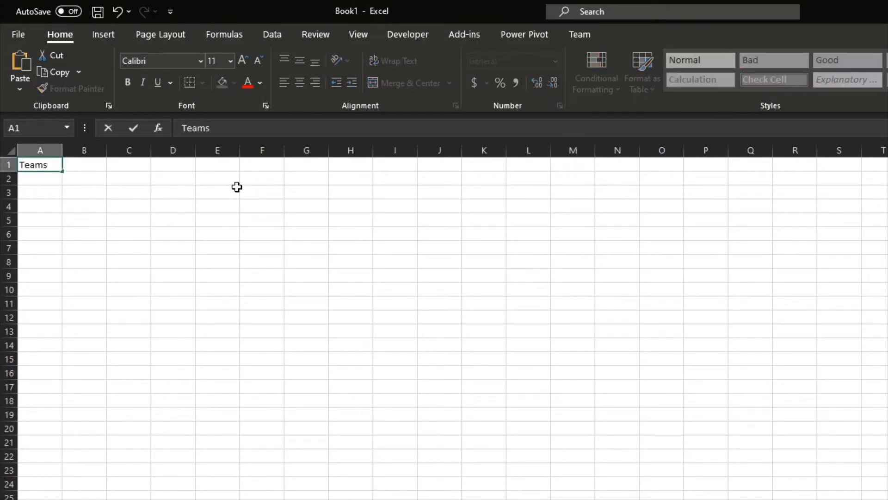
key("Return")
key("ctrl+v")
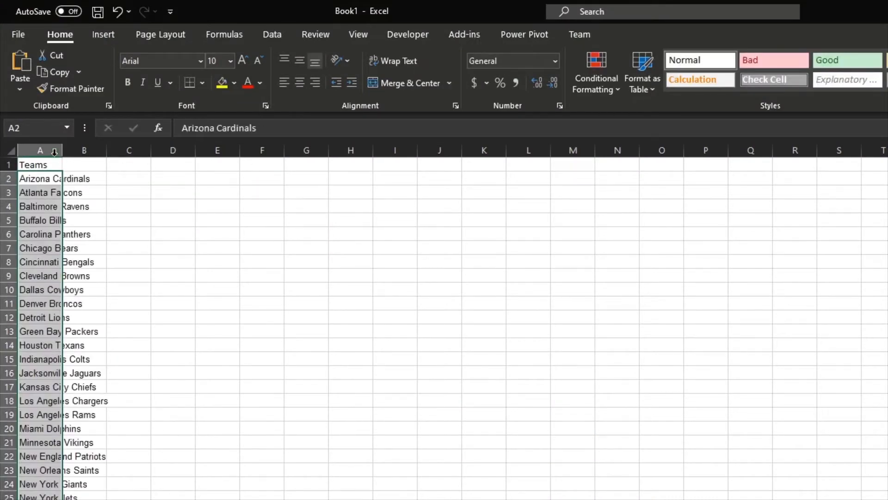
Autofit column A to the width of the team names
left_click(74, 165)
double_click(62, 150)
left_click(60, 207)
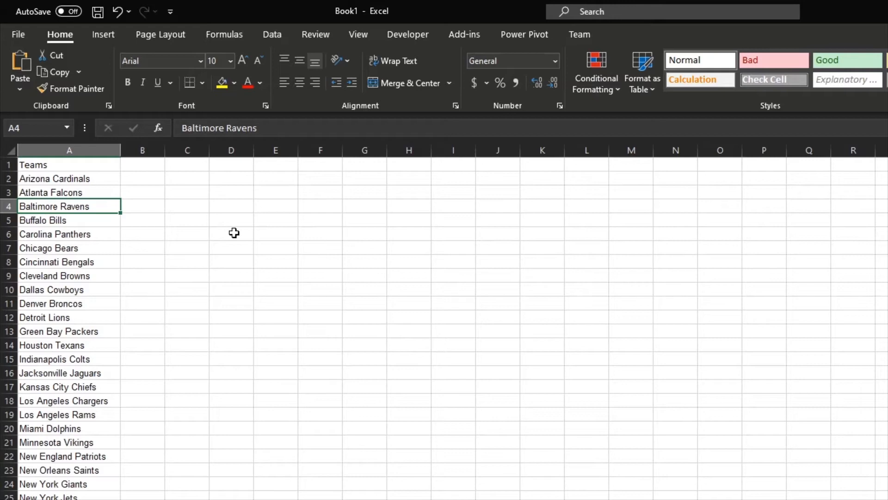
Load the team list A1:A33 with headers into Power Query as a query named Teams, without the automatic column type change
key("alt+a")
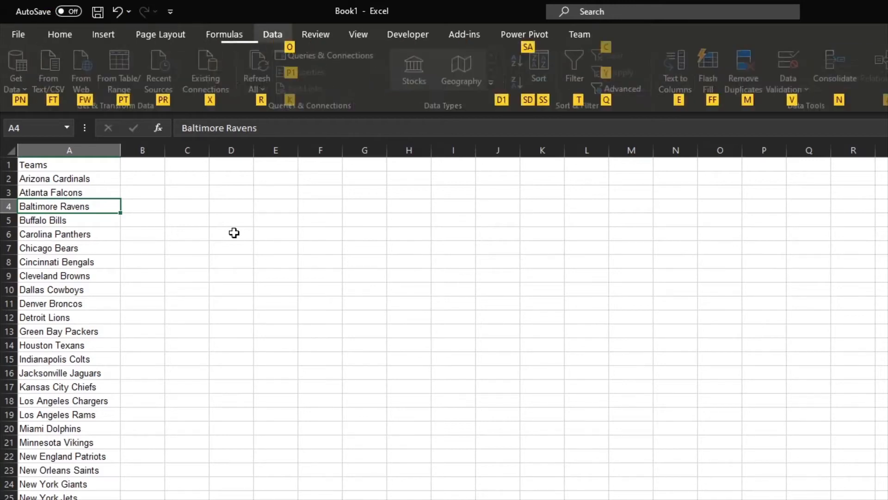
key("p")
key("t")
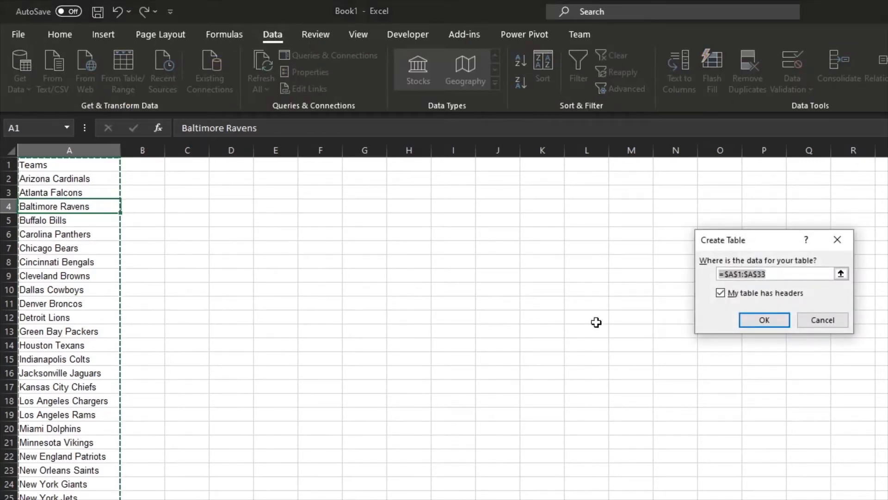
left_click(766, 323)
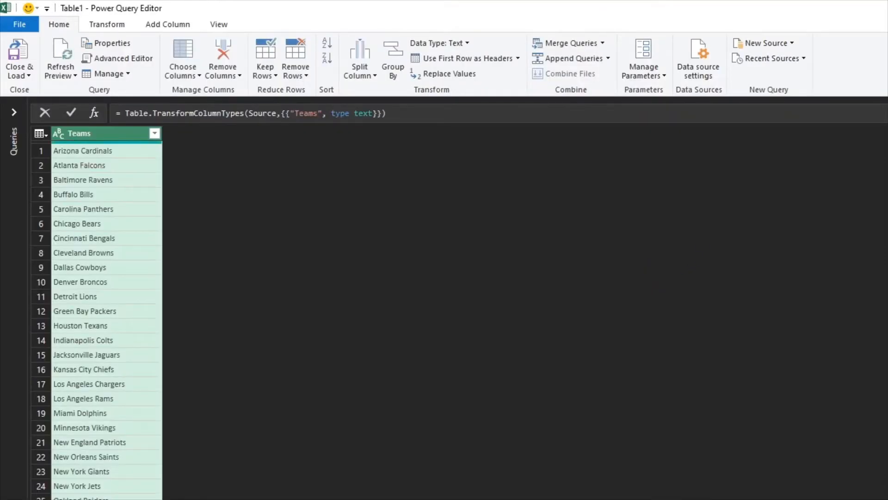
key("Delete")
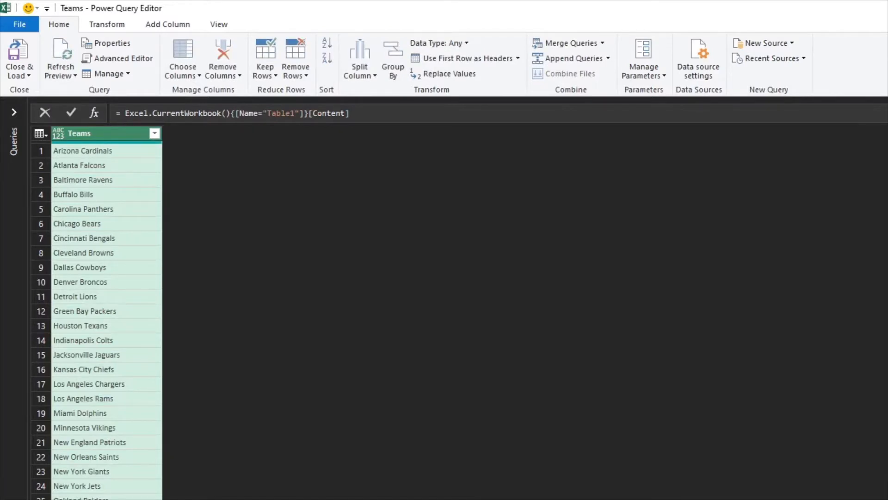
Switch to Chrome and copy the web address of the TeamRankings Denver Broncos page
key("alt+Tab")
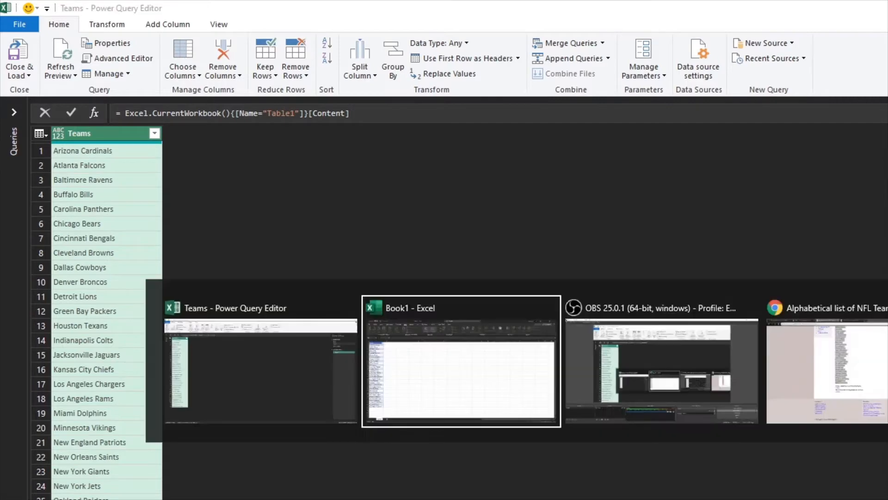
key("alt+Tab")
key("alt+Tab")
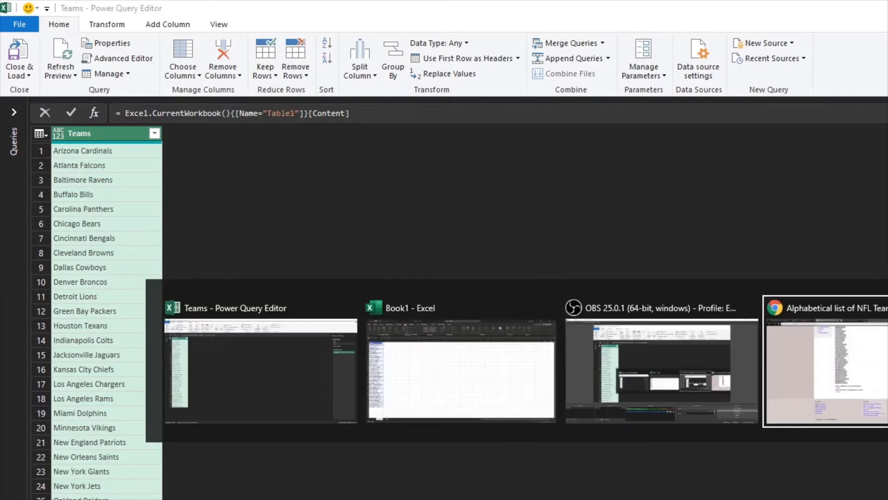
left_click(567, 2)
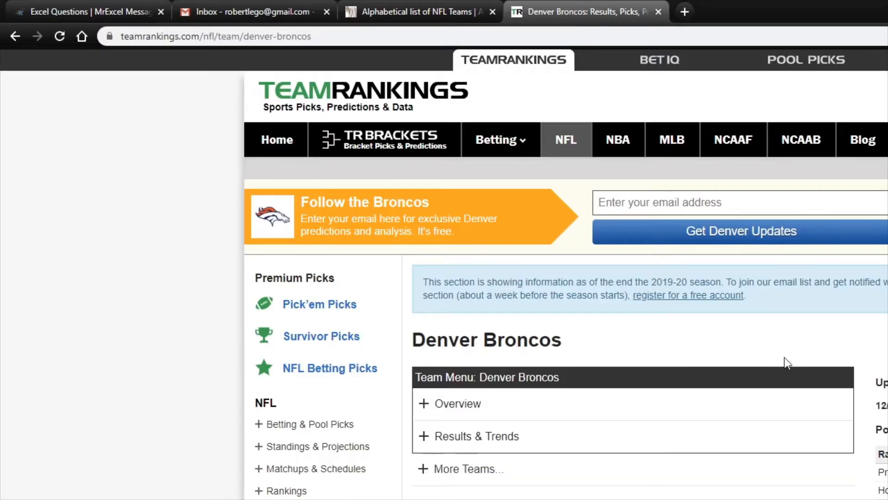
scroll(777, 479, "down", 9)
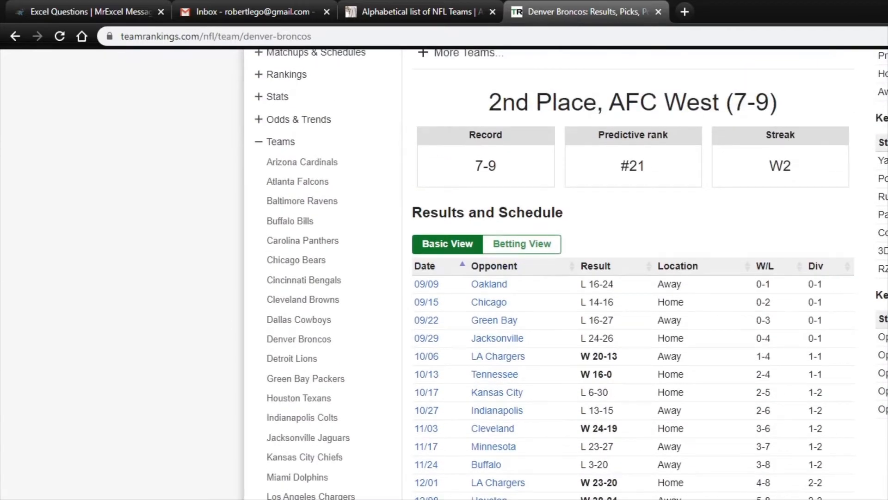
scroll(803, 477, "up", 9)
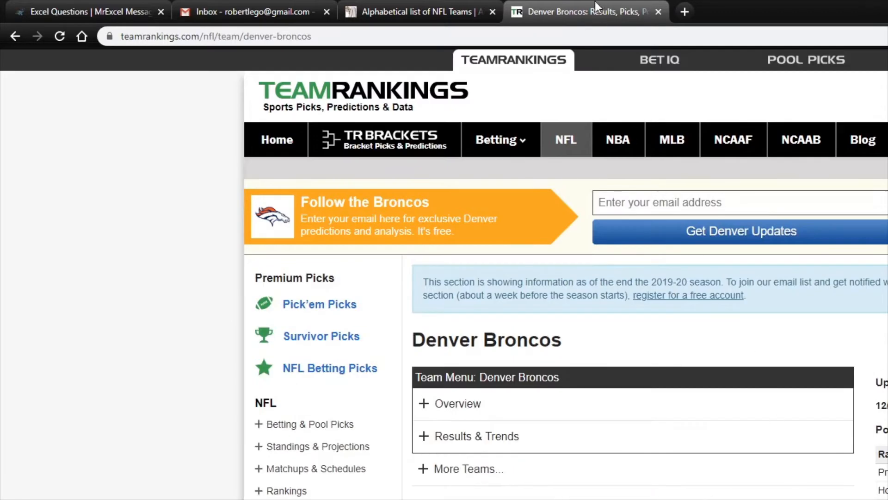
left_click_drag(568, 32, 120, 36)
key("ctrl+c")
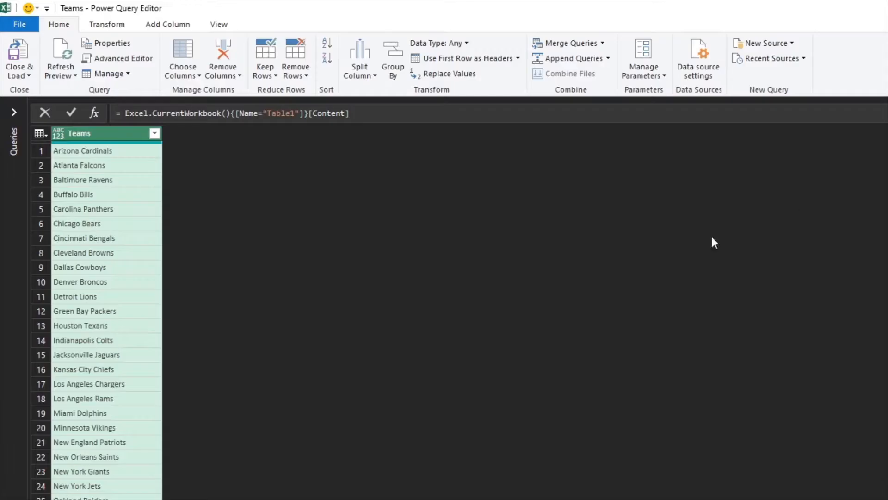
left_click(771, 47)
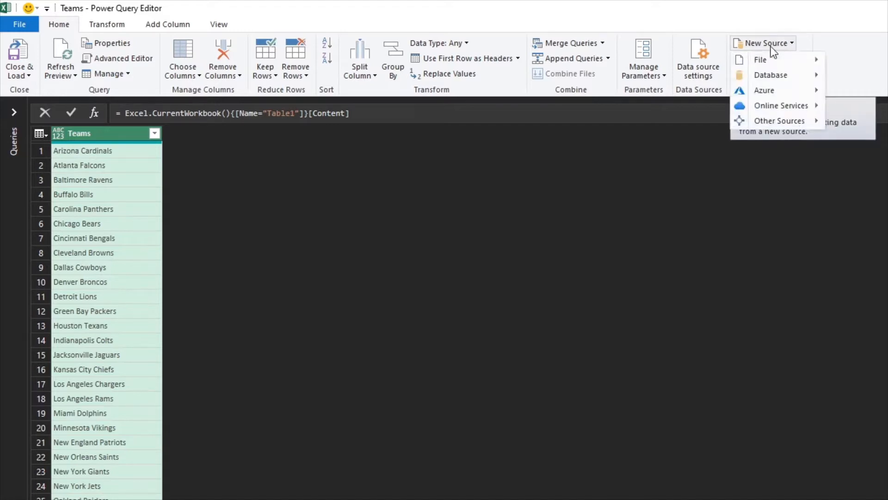
mouse_move(772, 62)
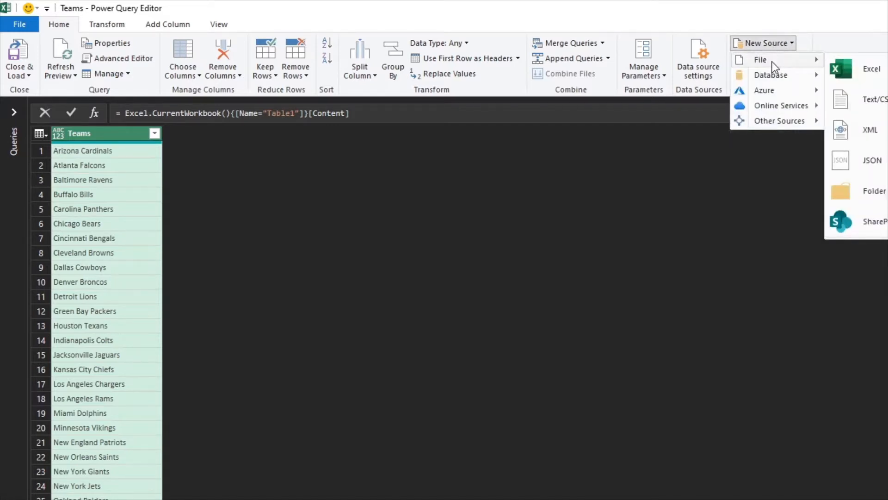
mouse_move(781, 118)
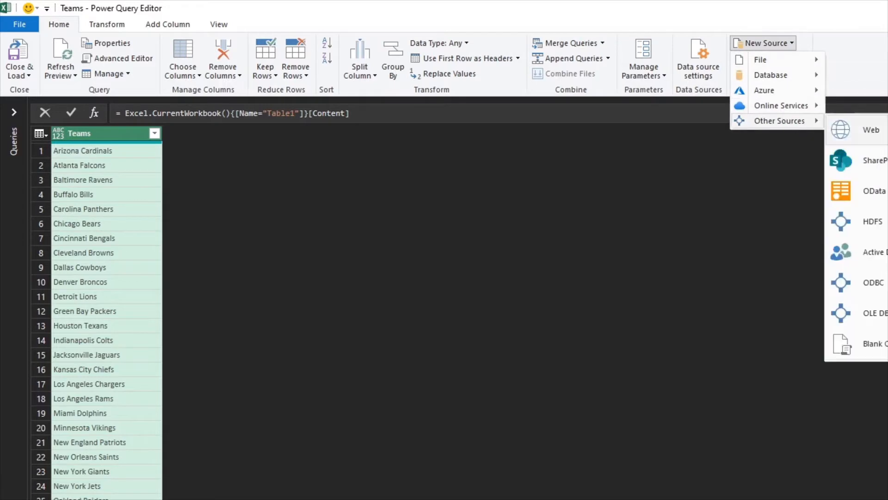
left_click(865, 131)
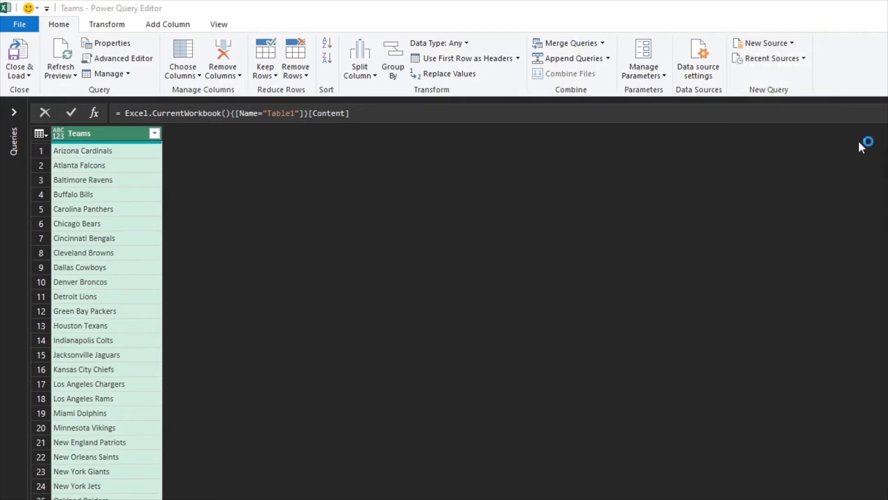
key("ctrl+v")
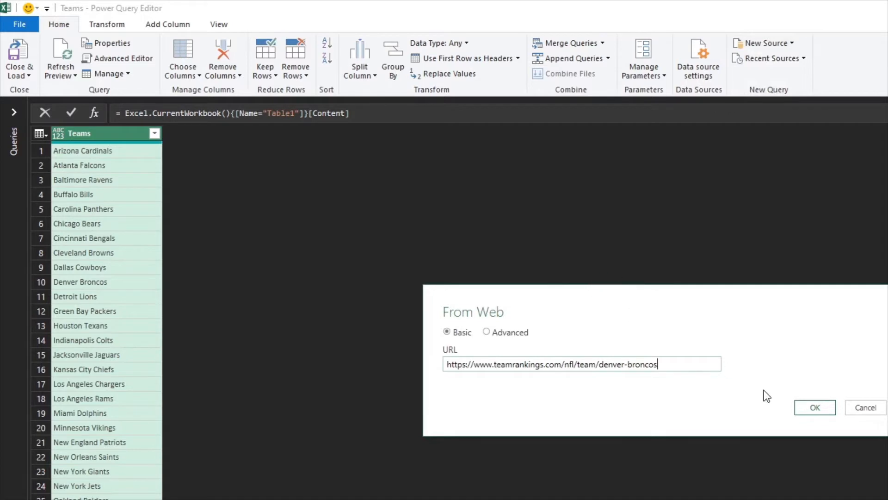
left_click(814, 406)
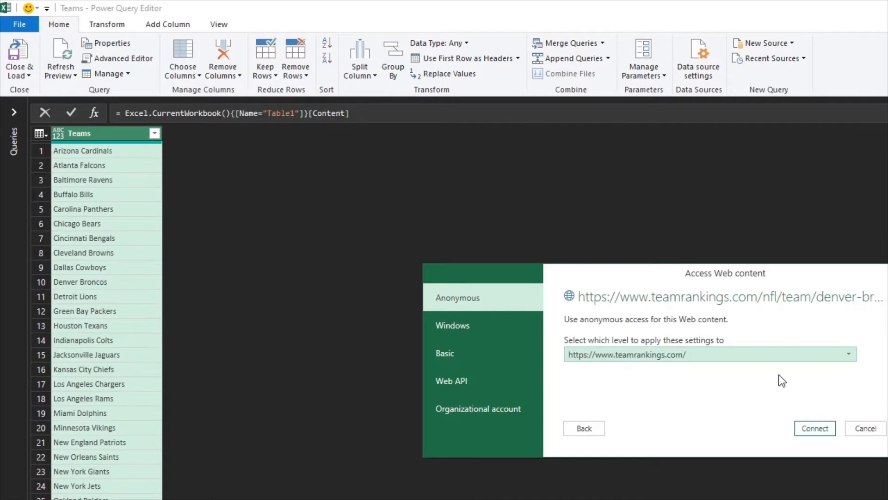
left_click(458, 326)
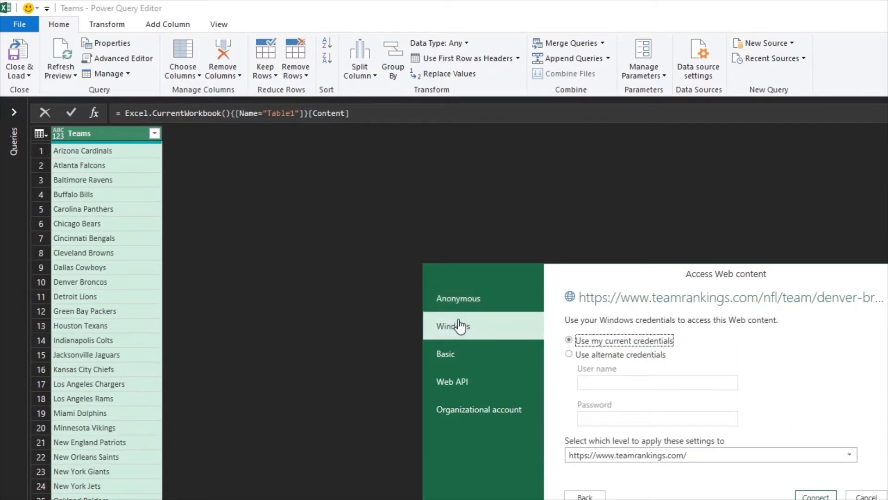
left_click(468, 300)
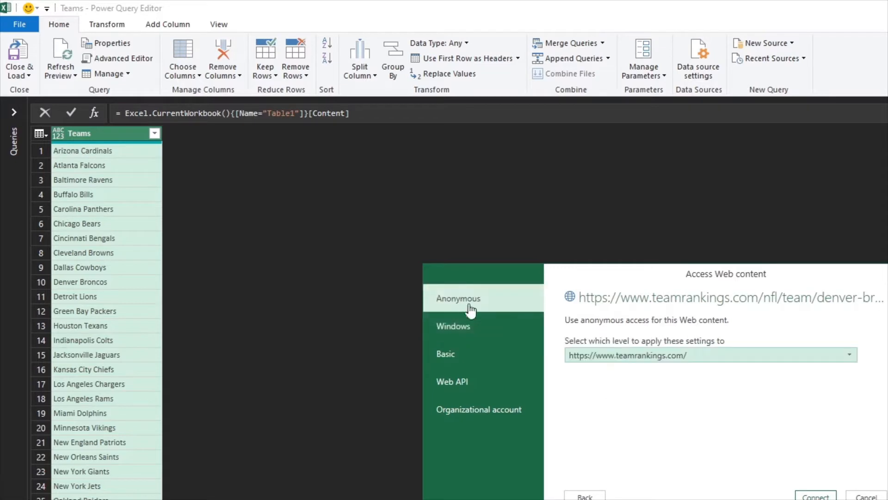
left_click(816, 496)
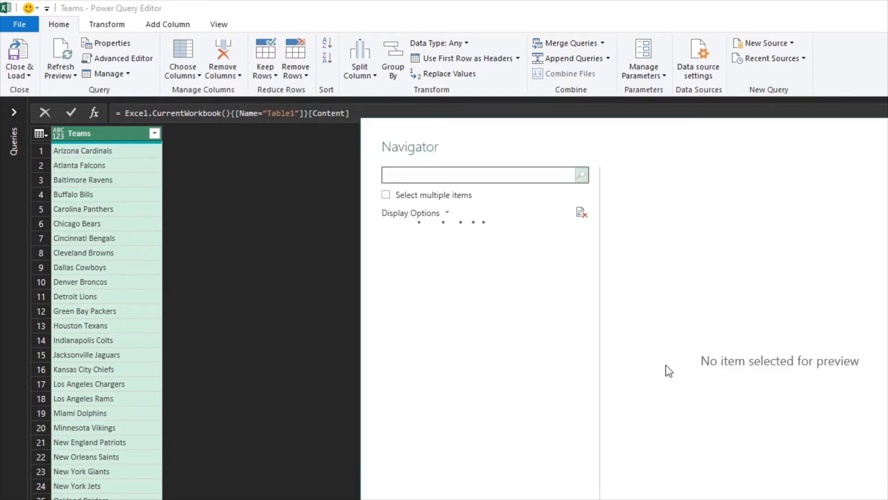
Preview the tables found on the Denver Broncos page and load Table 1, the game results and schedule, as a query
left_click(457, 270)
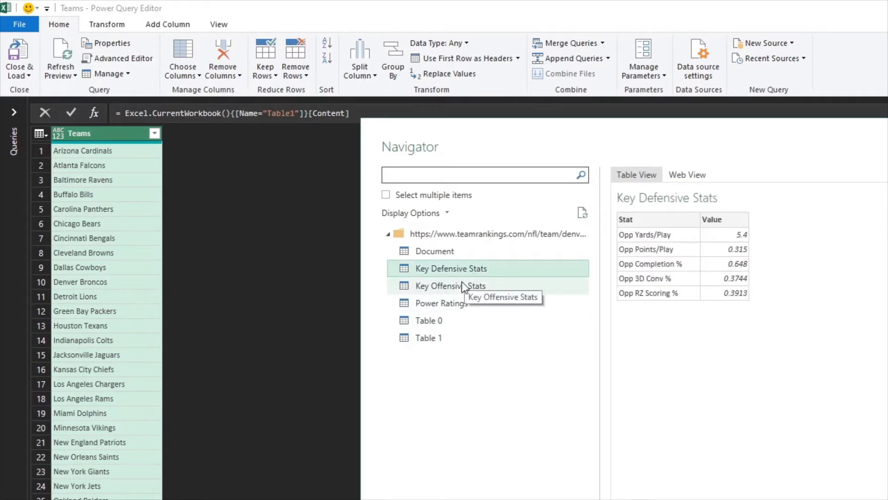
left_click(460, 284)
left_click(446, 303)
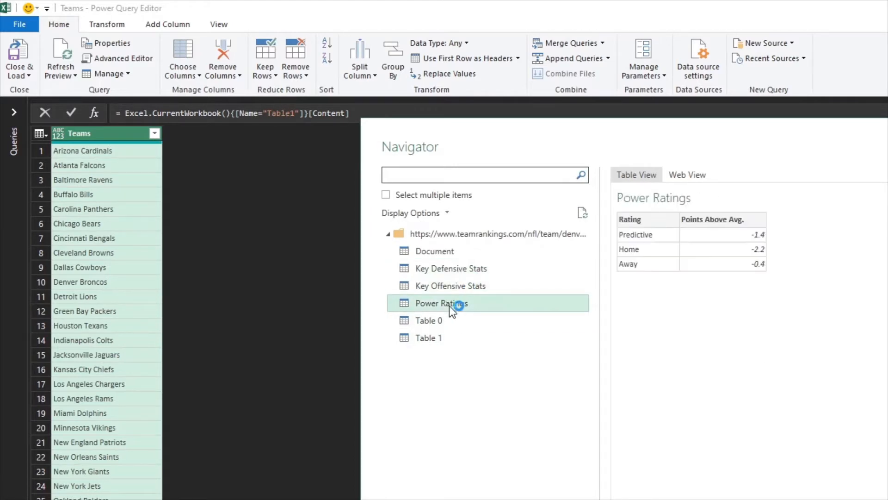
left_click(430, 326)
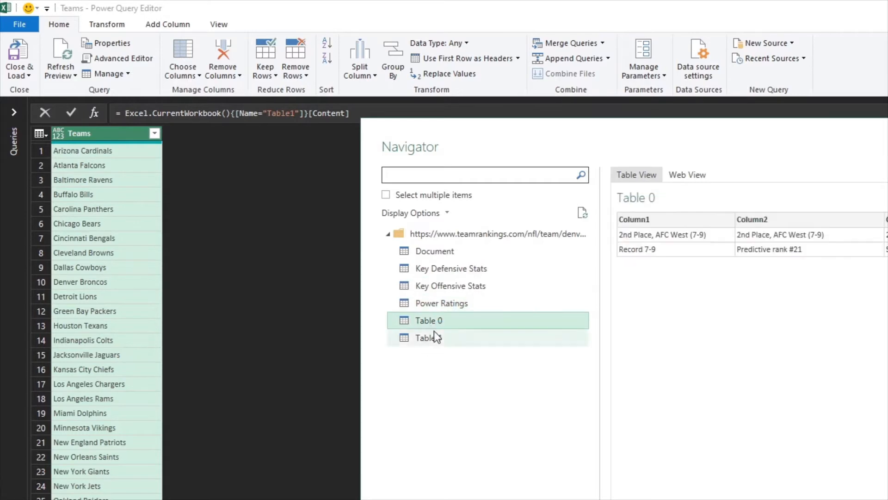
left_click(440, 335)
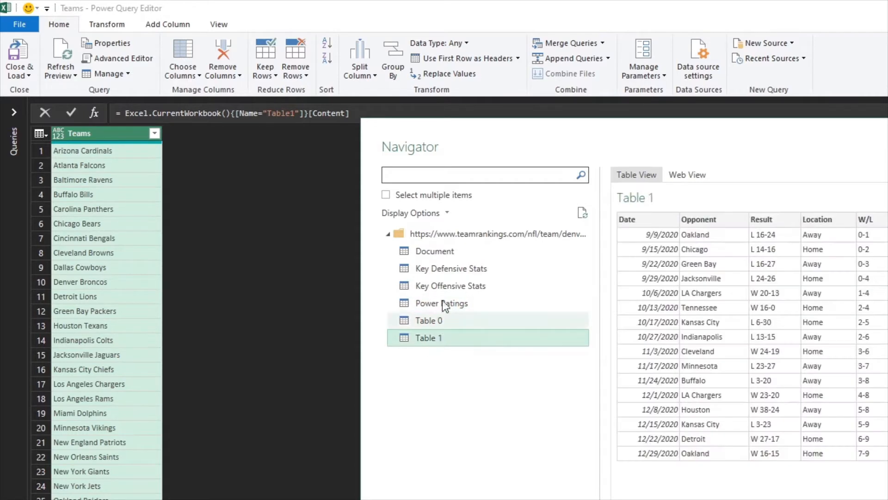
left_click_drag(569, 133, 339, 32)
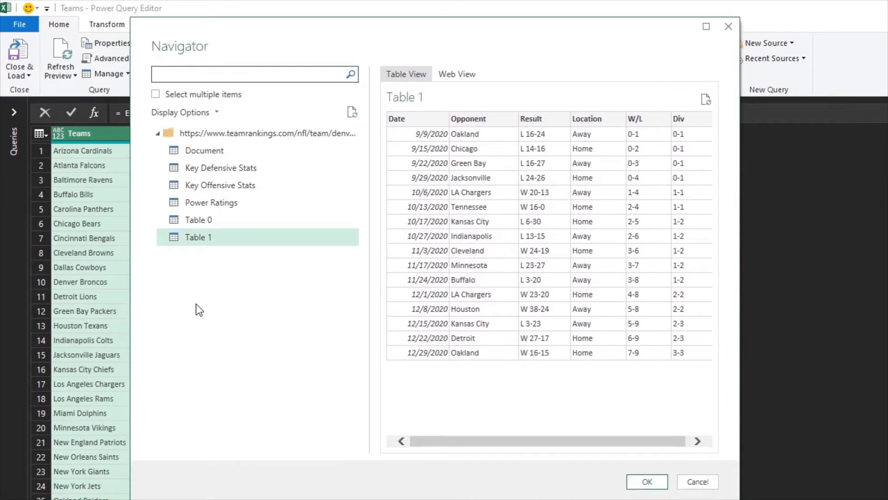
left_click(643, 481)
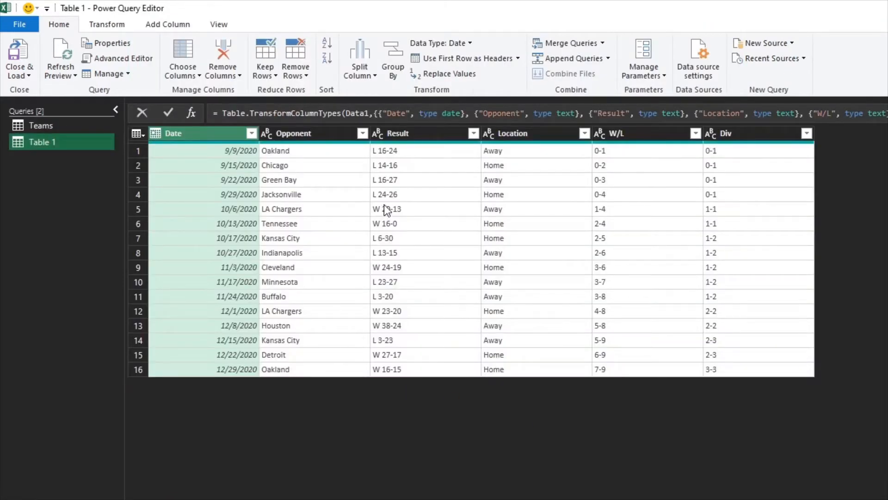
Keep only the Result column in the Table 1 query
left_click(400, 131)
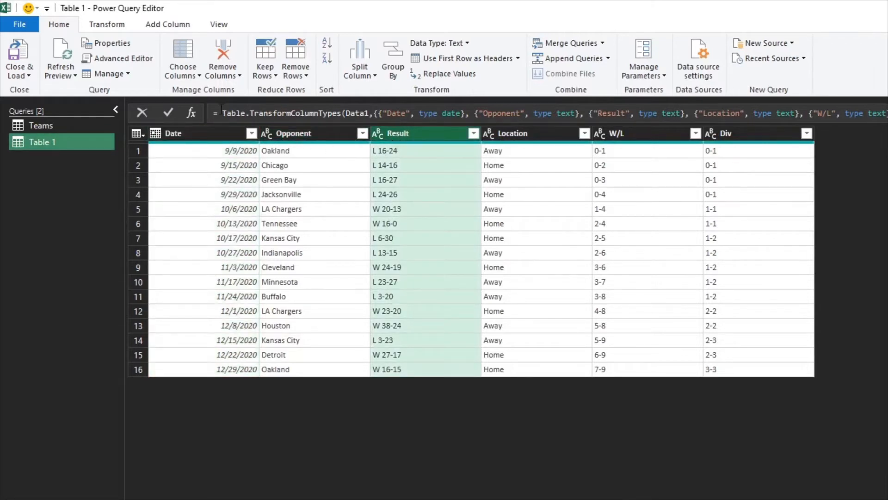
left_click(190, 77)
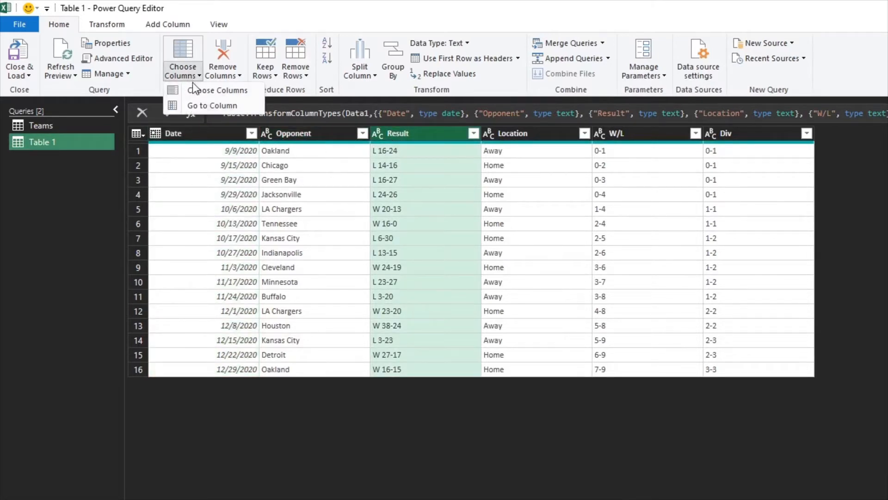
left_click(201, 92)
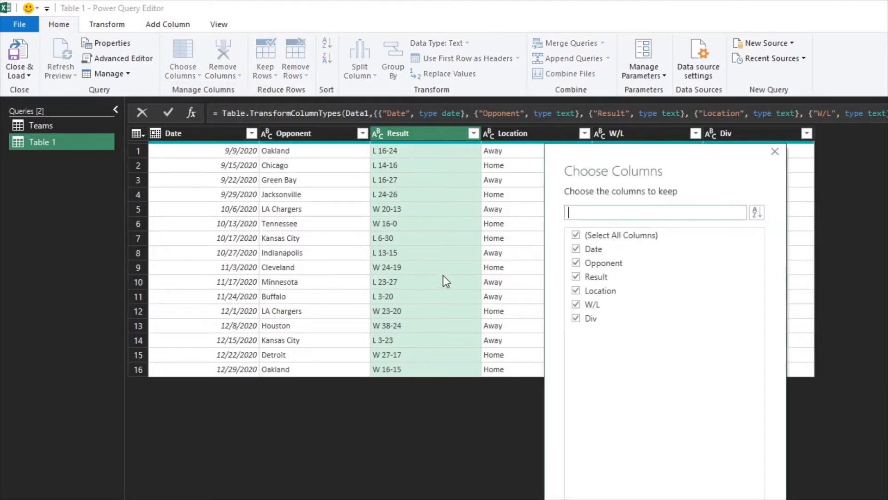
left_click(576, 235)
left_click(575, 276)
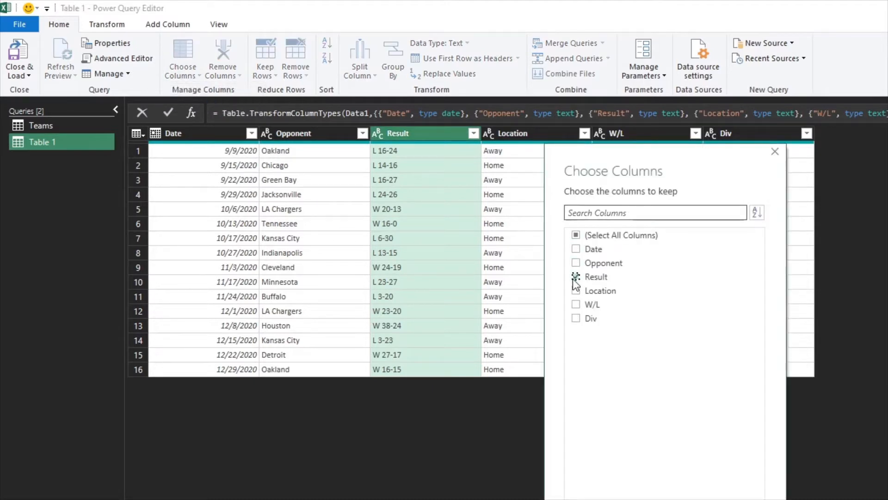
left_click(689, 499)
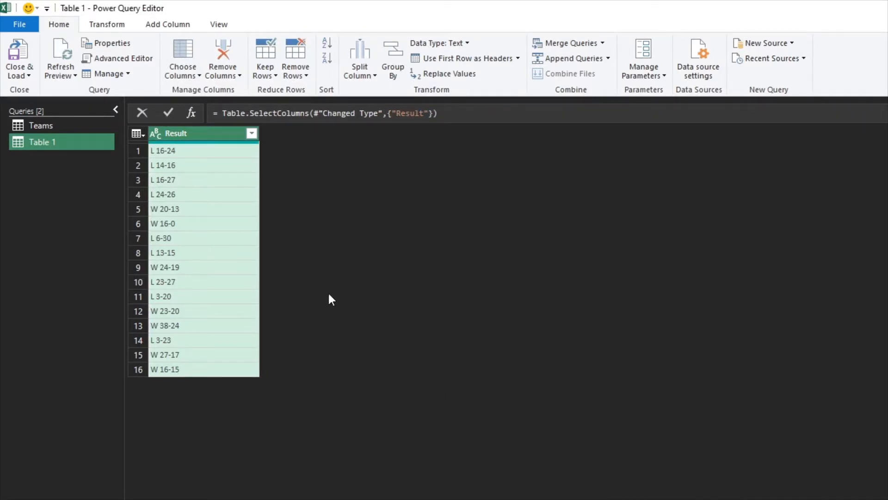
Split the Result column by the Space delimiter at each occurrence
right_click(53, 154)
left_click(167, 133)
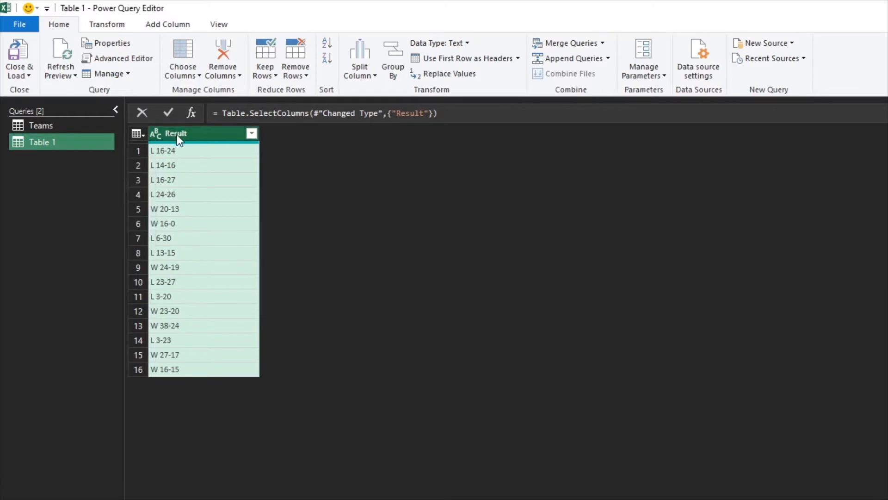
right_click(176, 135)
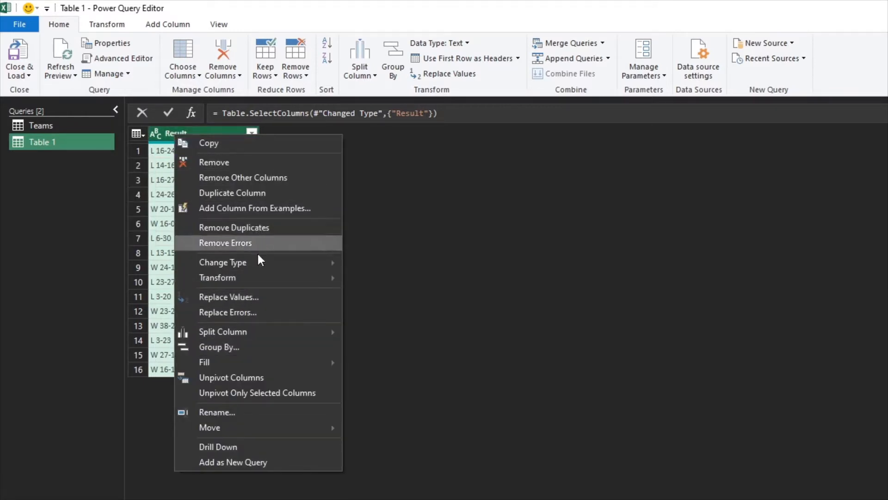
mouse_move(258, 333)
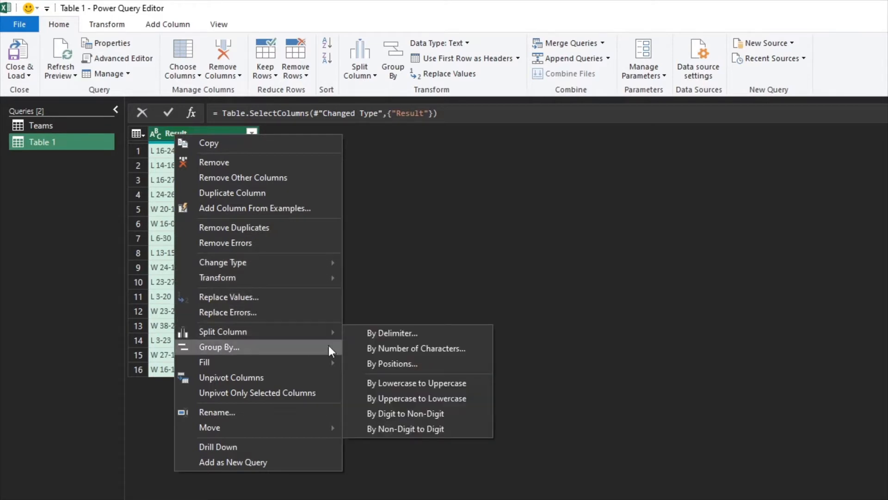
left_click(397, 332)
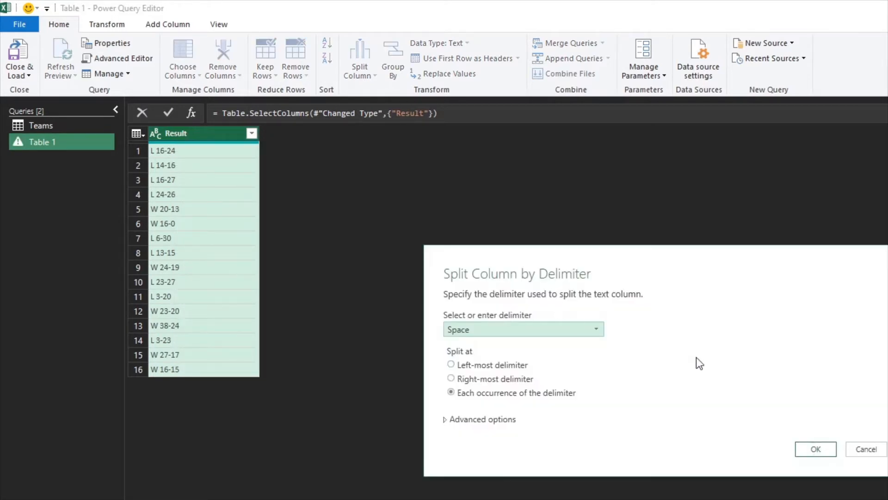
left_click(818, 449)
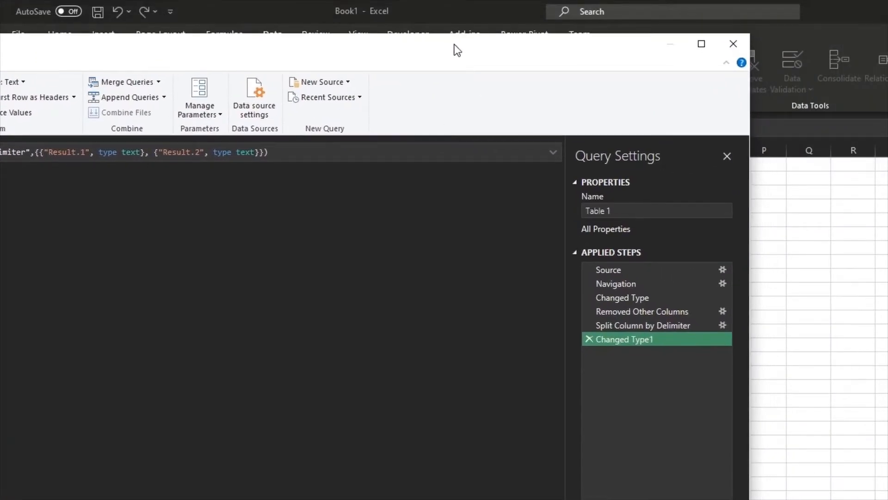
Delete the Changed Type step that follows Navigation in the Table 1 query's applied steps
left_click(642, 298)
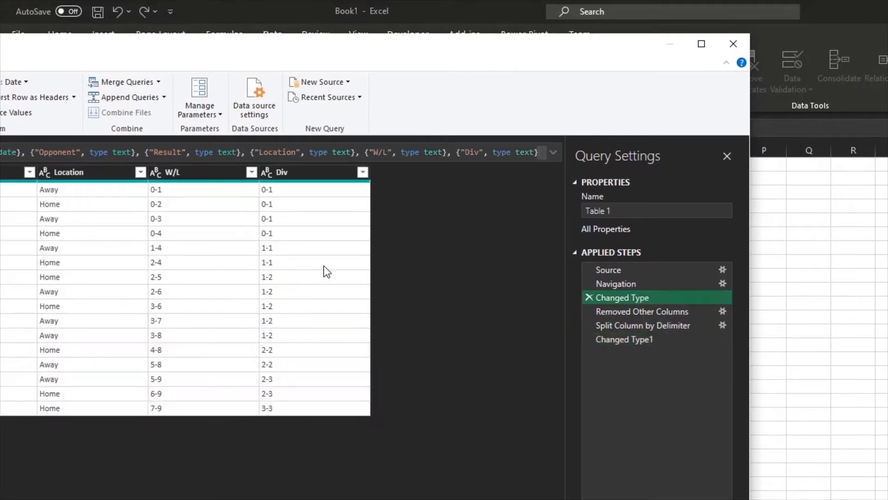
left_click(590, 297)
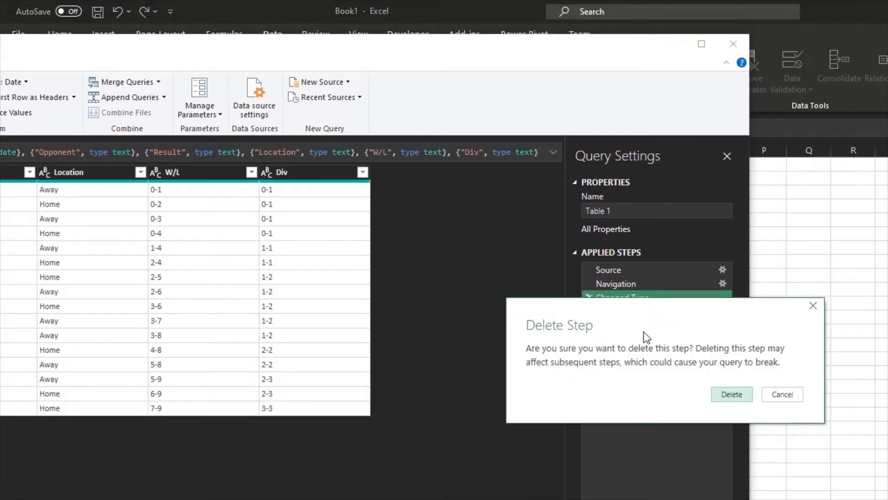
left_click(730, 396)
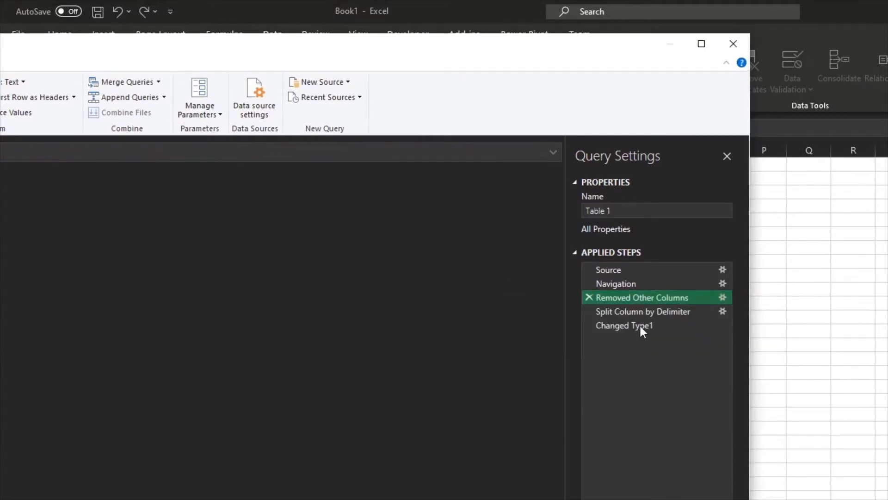
Rename the Removed Other Columns step as ROC and the Split Column by Delimiter step as Split
left_click(639, 297)
type("ROC")
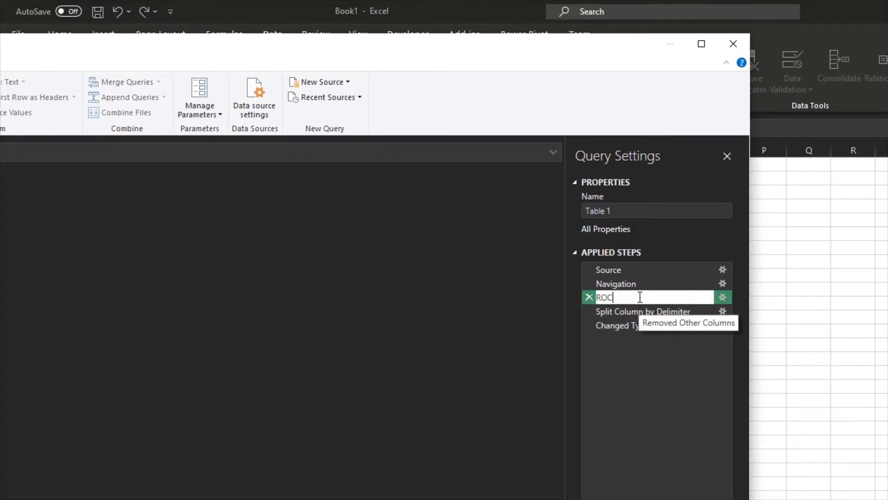
key("Return")
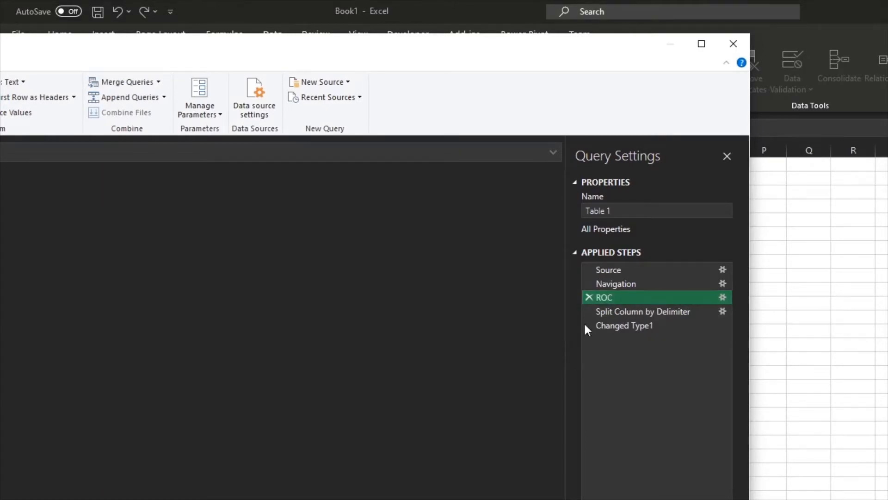
left_click(631, 313)
left_click(631, 314)
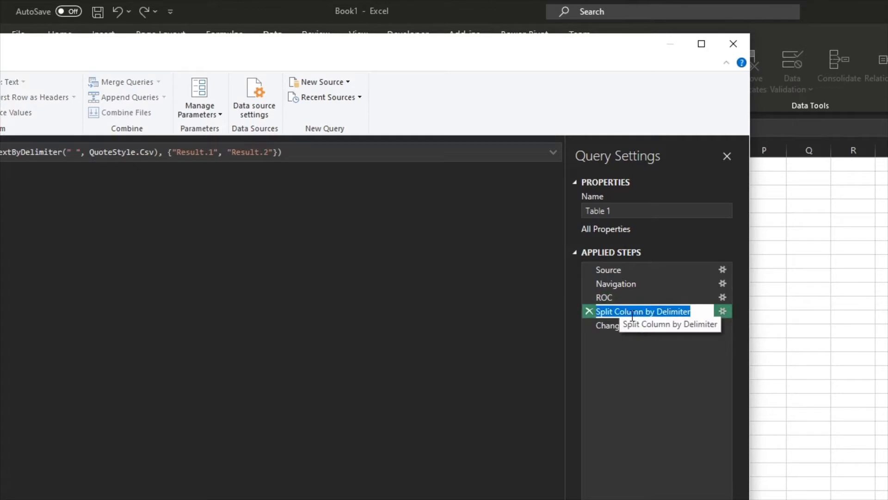
type("Split")
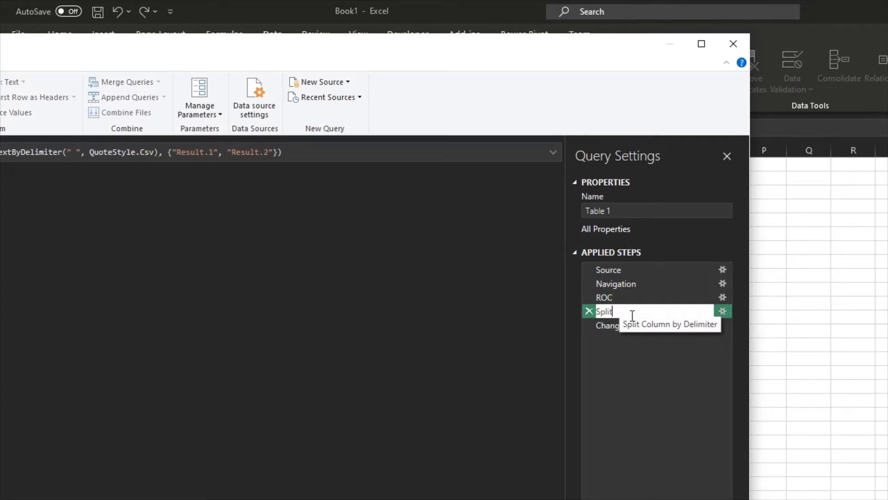
key("Return")
Delete the Changed Type1 step at the end of the Table 1 query's applied steps
left_click(631, 327)
right_click(586, 325)
key("Delete")
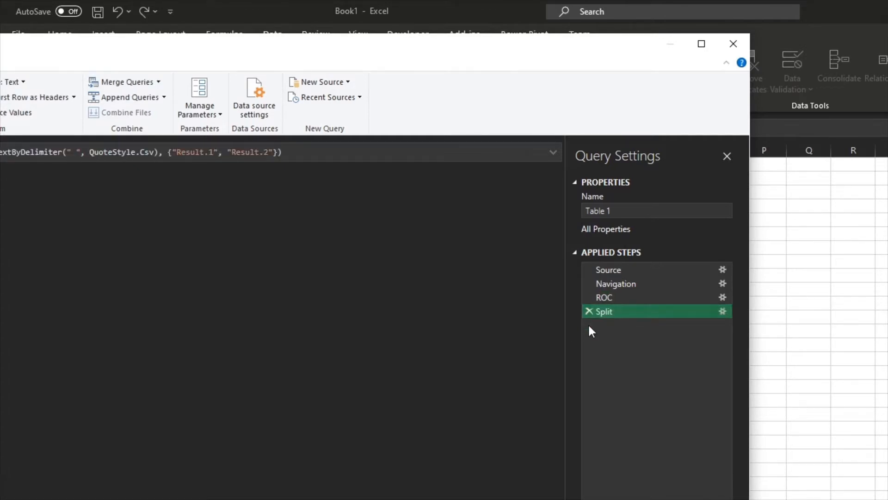
Remove the Result.2 score column from the Table 1 query
left_click(702, 43)
left_click(320, 128)
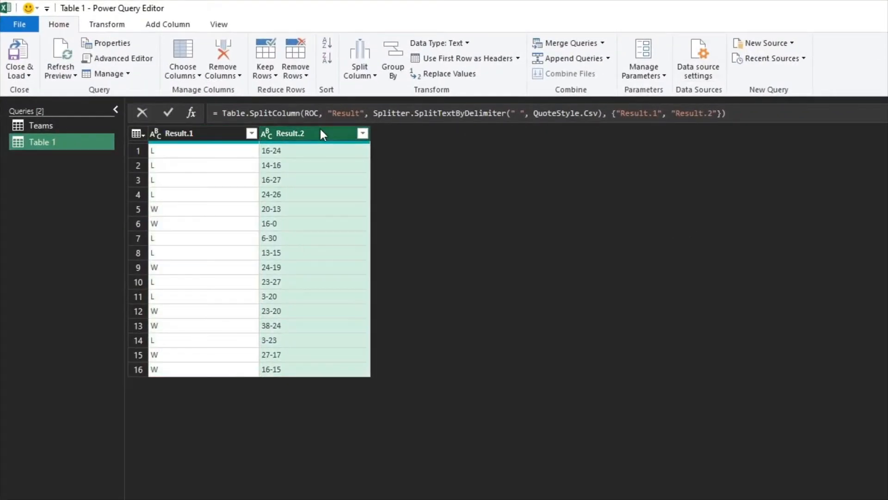
right_click(320, 129)
left_click(389, 154)
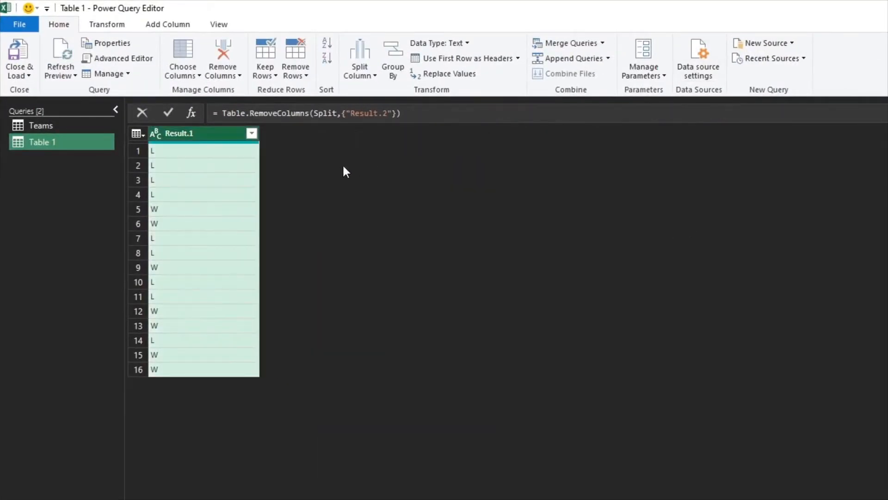
Transpose the Table 1 query so the win and loss results run across a single row
left_click(118, 27)
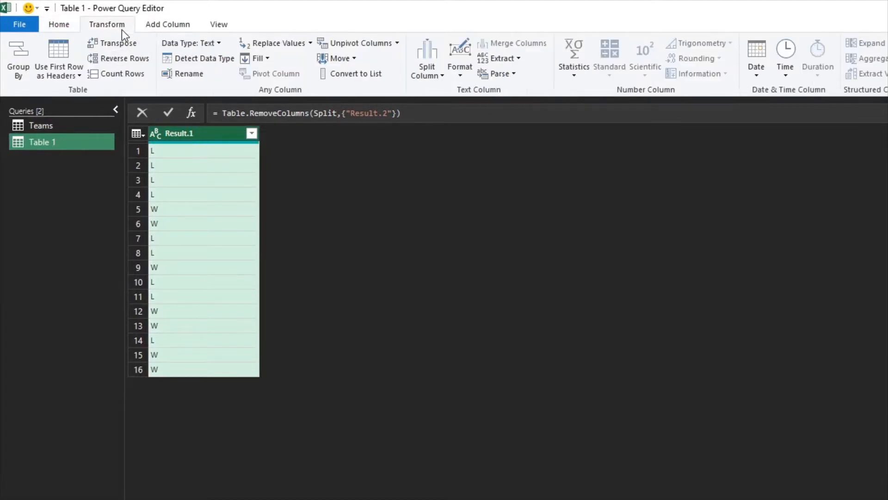
left_click_drag(274, 5, 611, 256)
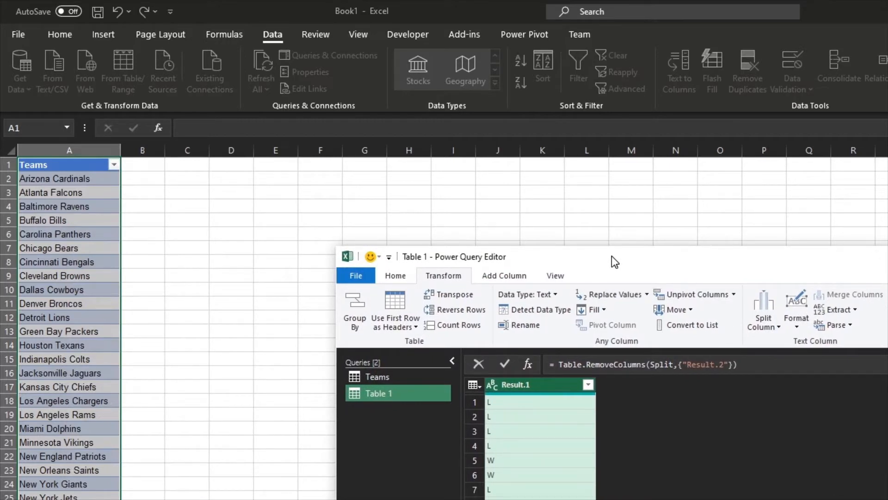
left_click_drag(612, 257, 463, 0)
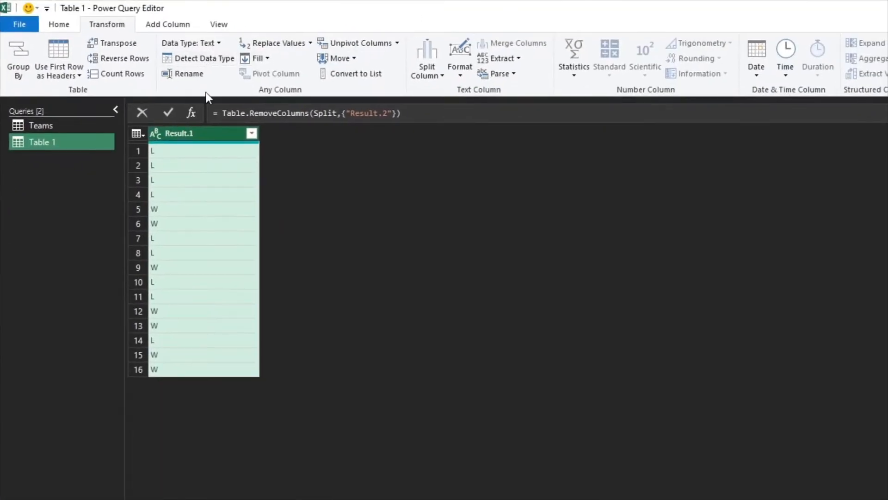
left_click(118, 44)
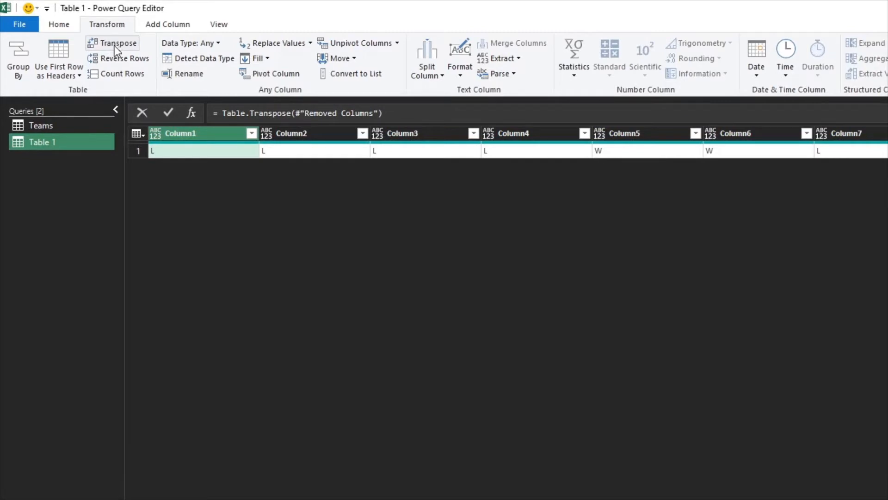
Rename the Removed Columns step as RC and the Transposed Table step as Transpose
left_click_drag(842, 11, 73, 52)
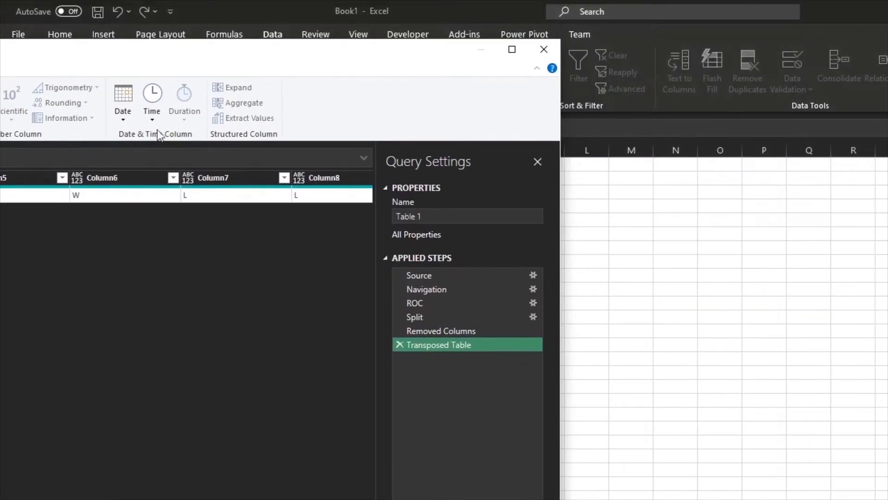
left_click(442, 330)
double_click(442, 330)
type("RC")
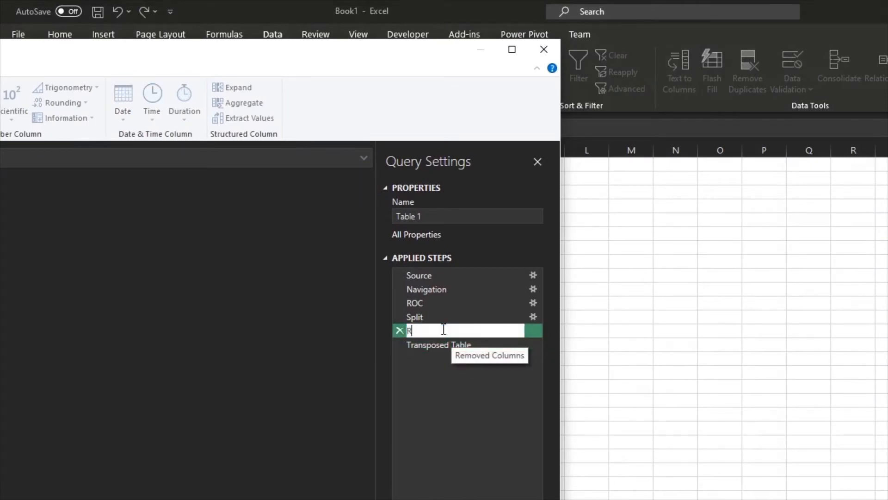
key("Return")
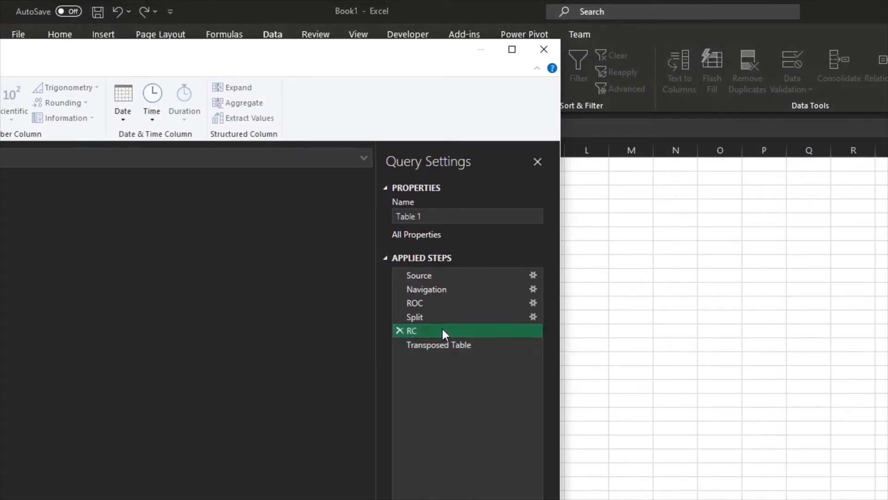
left_click(421, 345)
double_click(421, 345)
type("Transpose")
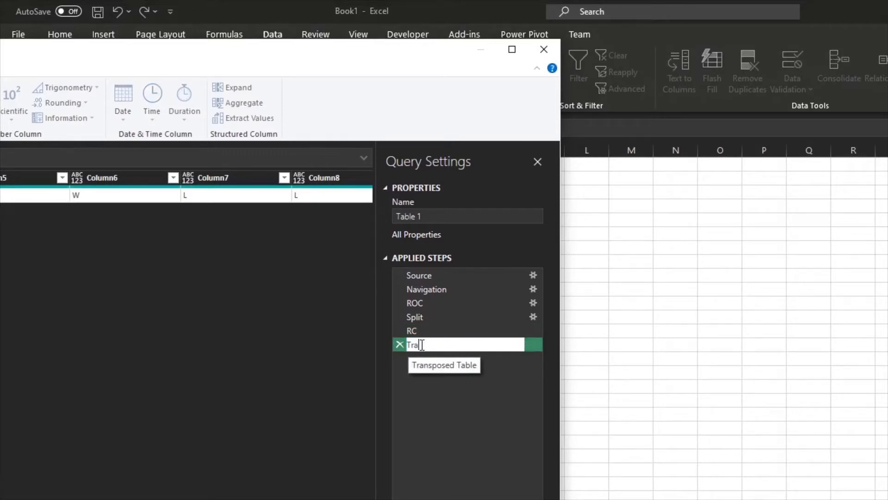
key("Return")
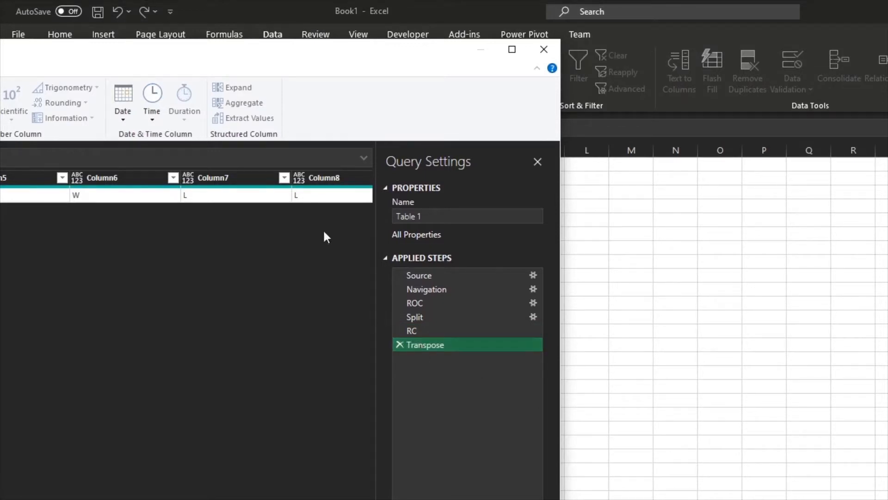
left_click(509, 52)
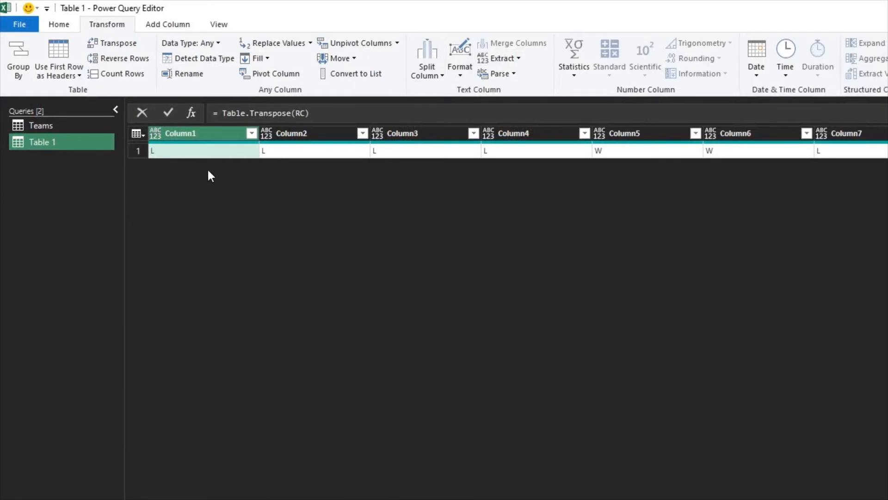
Rename the Table 1 query as getWL
left_click_drag(884, 8, 481, 27)
left_click(703, 189)
type("getWL")
key("Return")
left_click(676, 24)
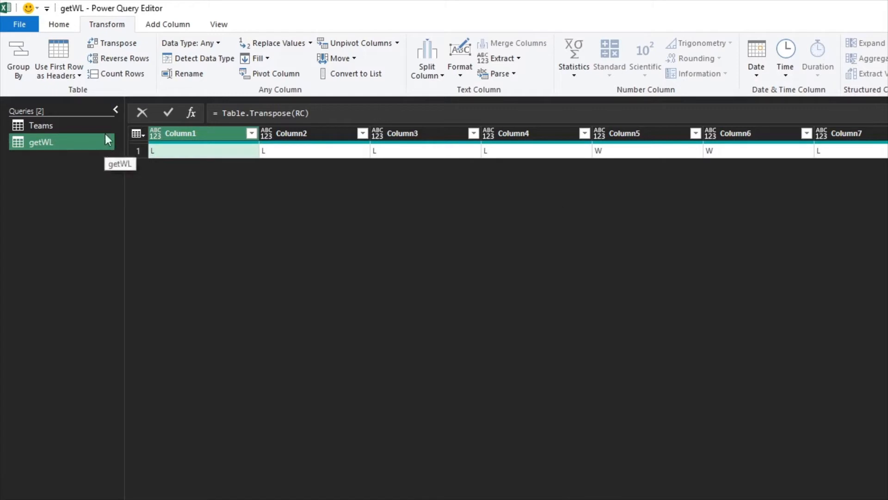
Turn the getWL query's M code into a function by adding the header line (team as text) as table => above let
left_click(59, 24)
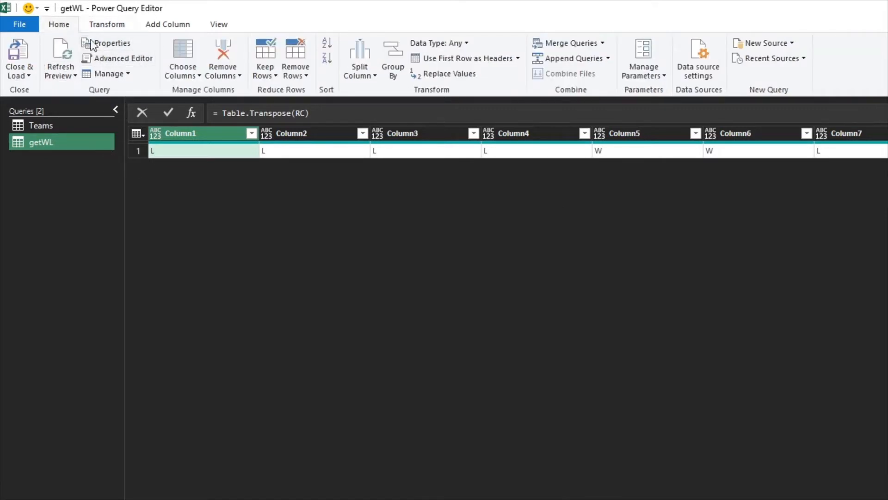
left_click(108, 59)
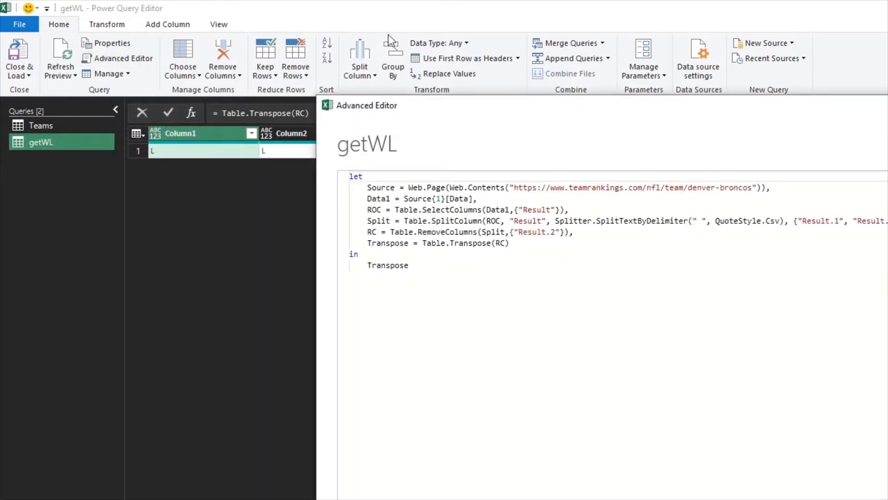
left_click_drag(547, 112, 280, 41)
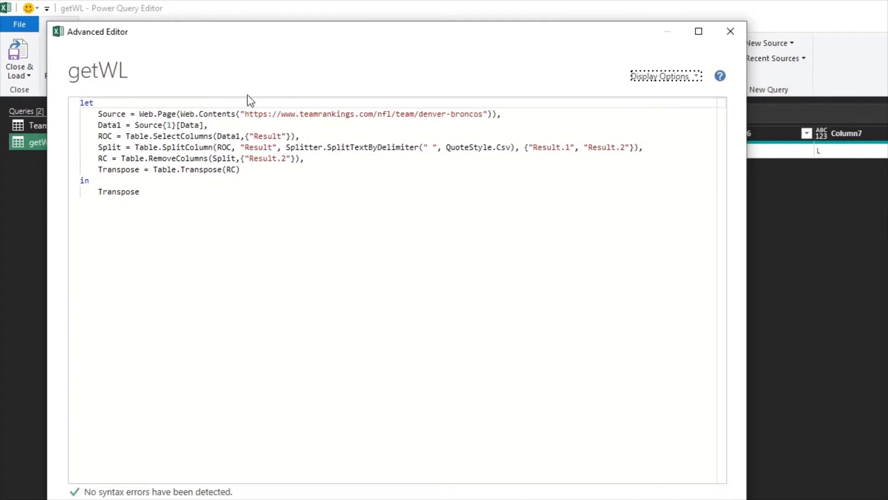
right_click(129, 105)
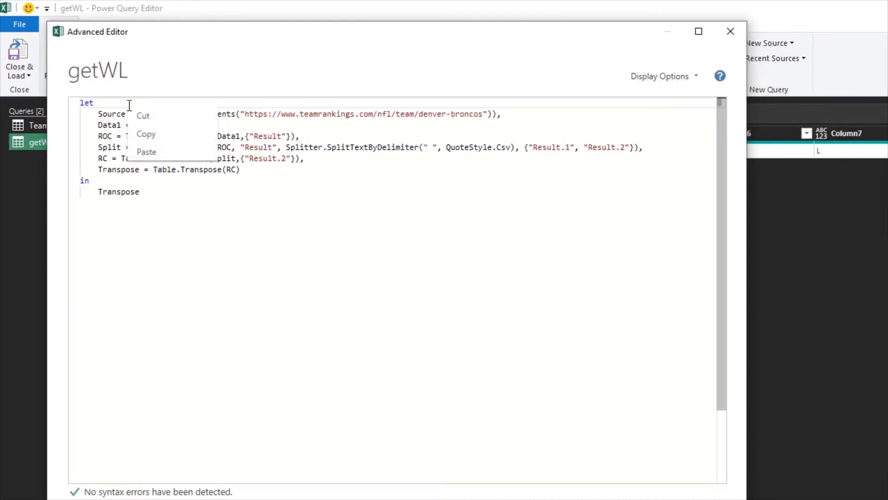
left_click(137, 103)
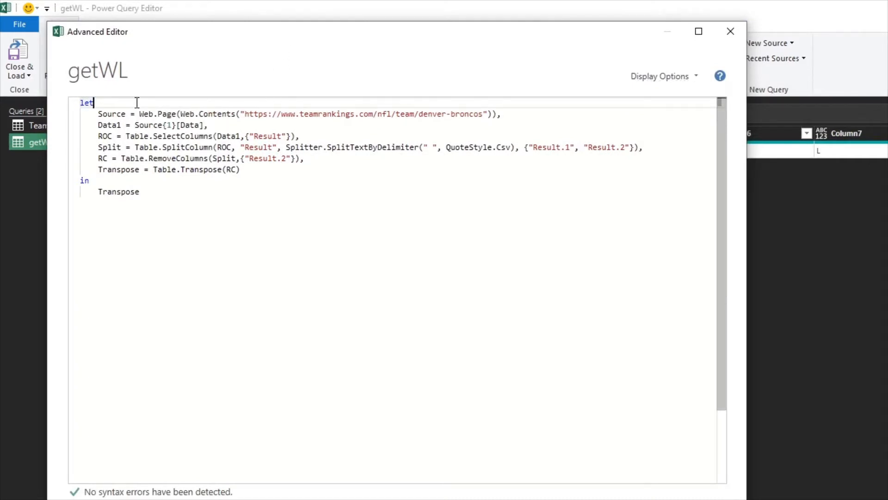
key("Return")
key("Return")
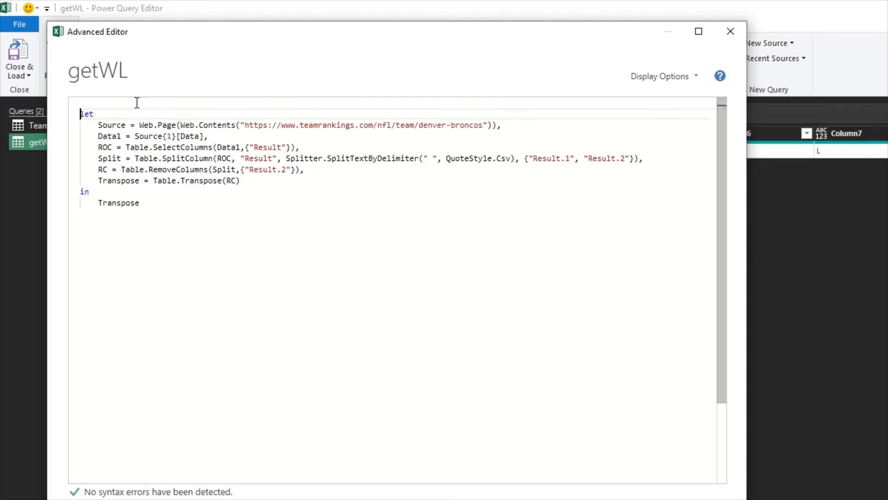
left_click(137, 102)
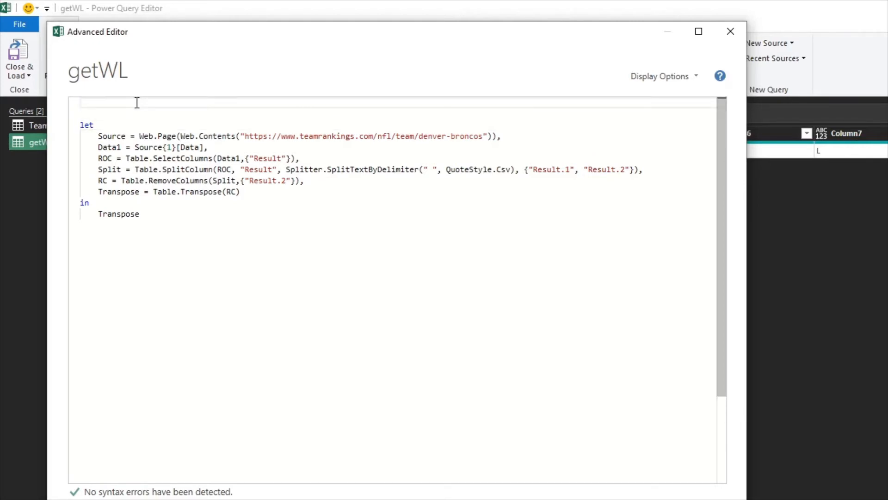
type("(team as )")
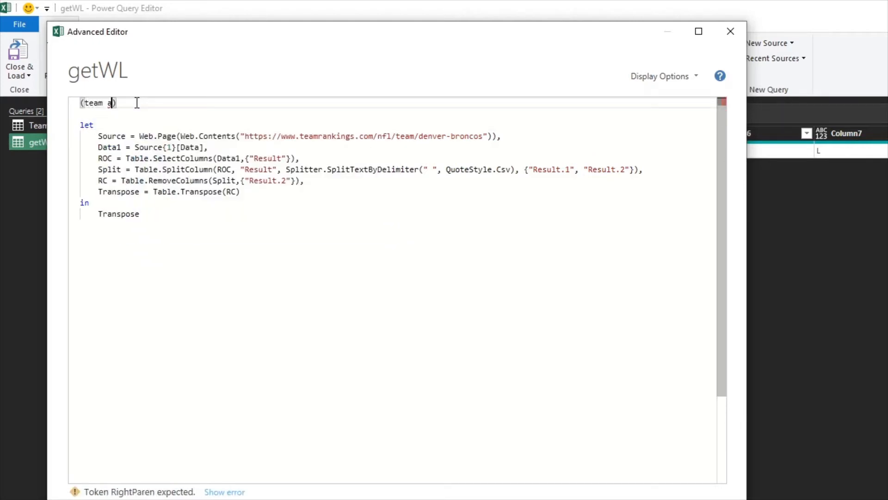
type("text")
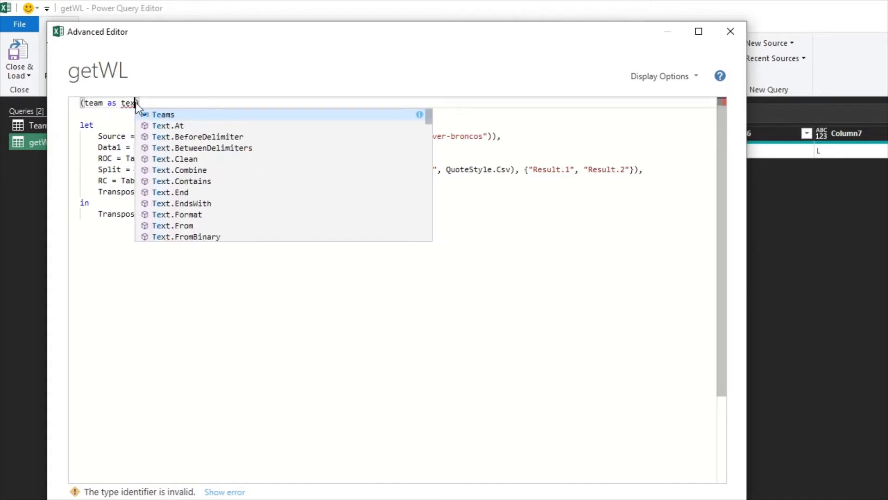
key("End")
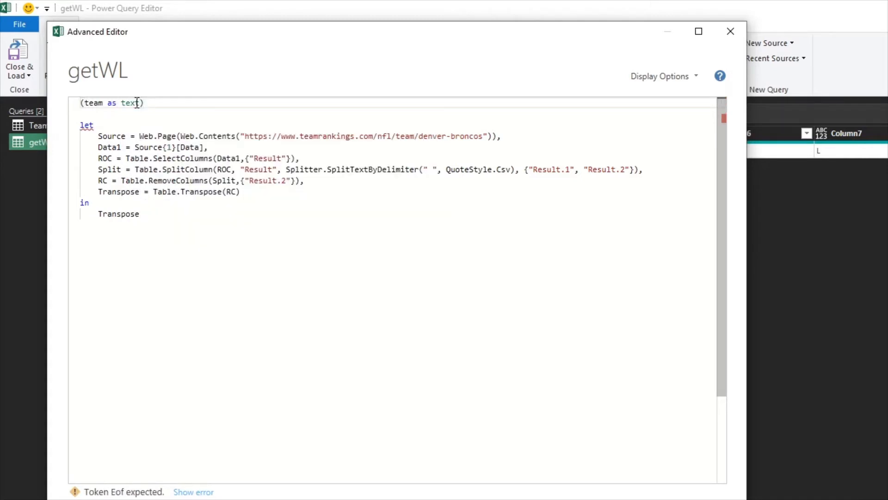
type("as table =>")
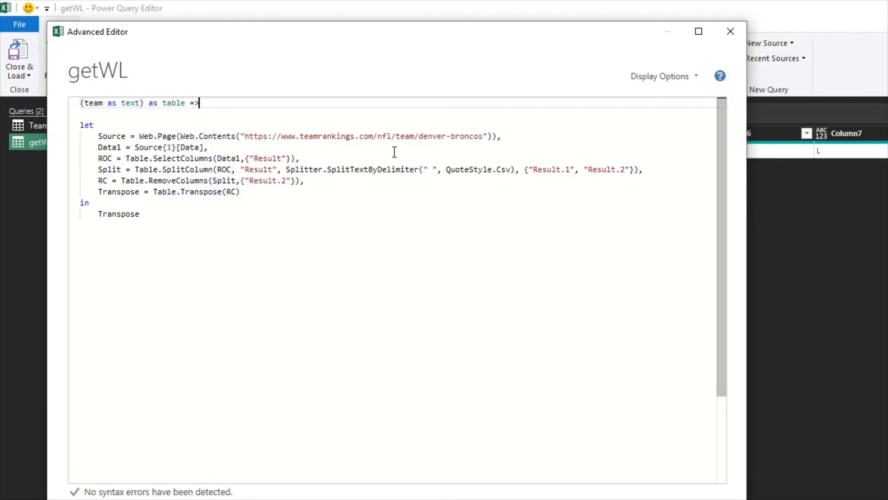
left_click(419, 135)
type("\" ")
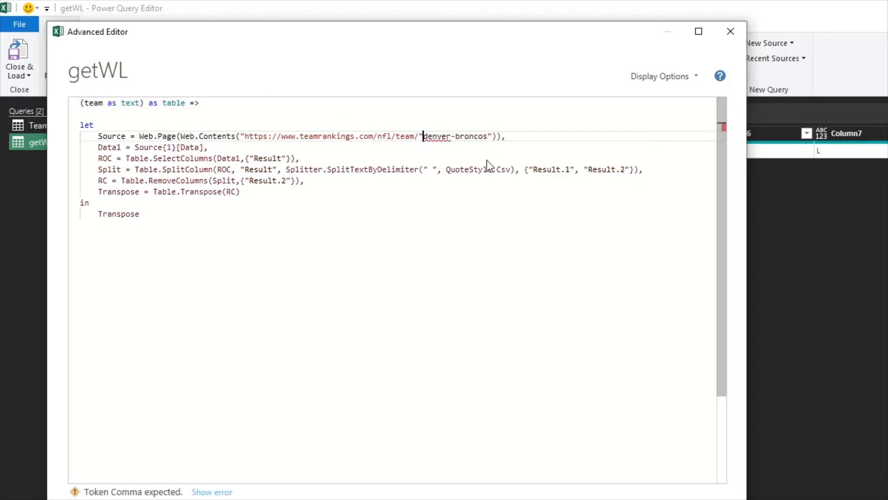
type("& ")
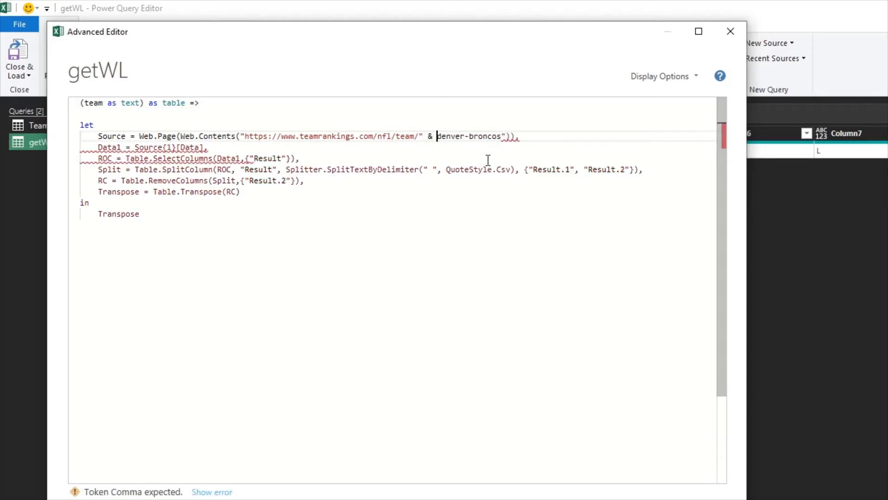
type("team &")
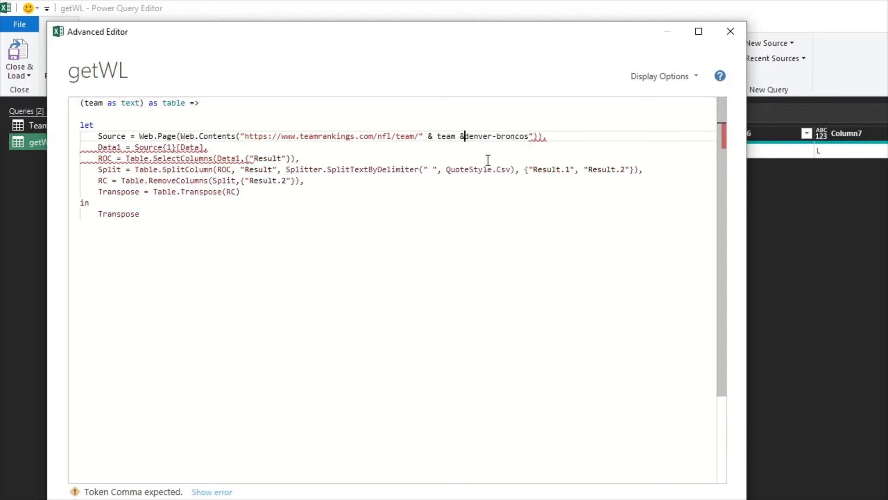
key("BackSpace")
key("Delete")
key("Delete")
key("Delete")
key("Delete")
key("Delete")
key("Delete")
key("Delete")
key("Delete")
key("Delete")
key("Delete")
key("Delete")
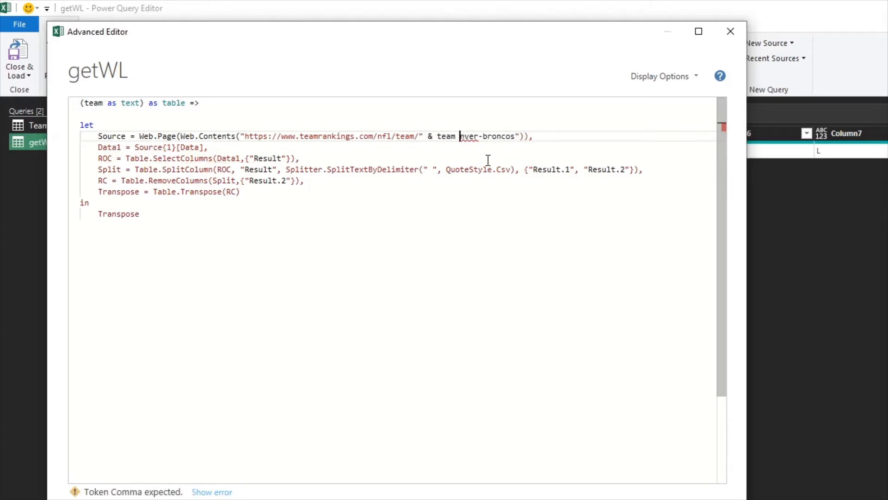
key("Delete")
key("Delete")
key("Delete")
key("Delete")
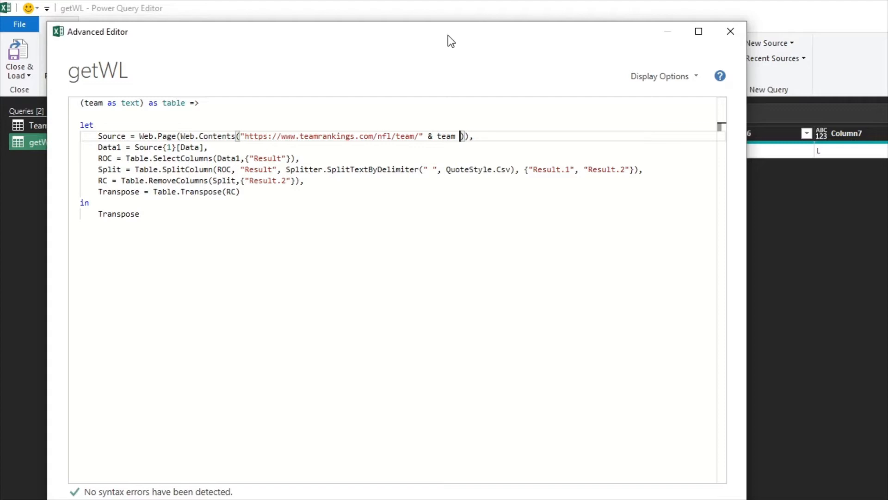
Convert spaces in the team parameter to hyphens with Text.Replace(team," ","-") in the Source line, and save the getWL code
key("Left")
key("Left")
key("Left")
key("Left")
key("Left")
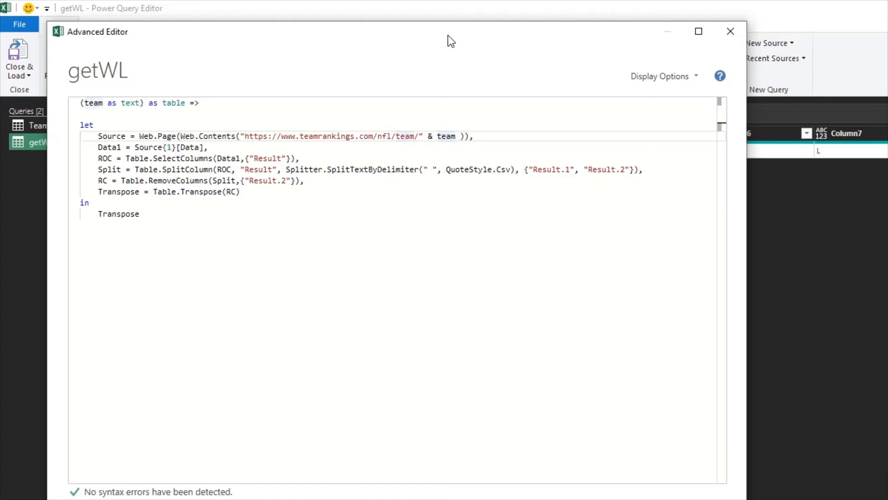
type("Text.Re")
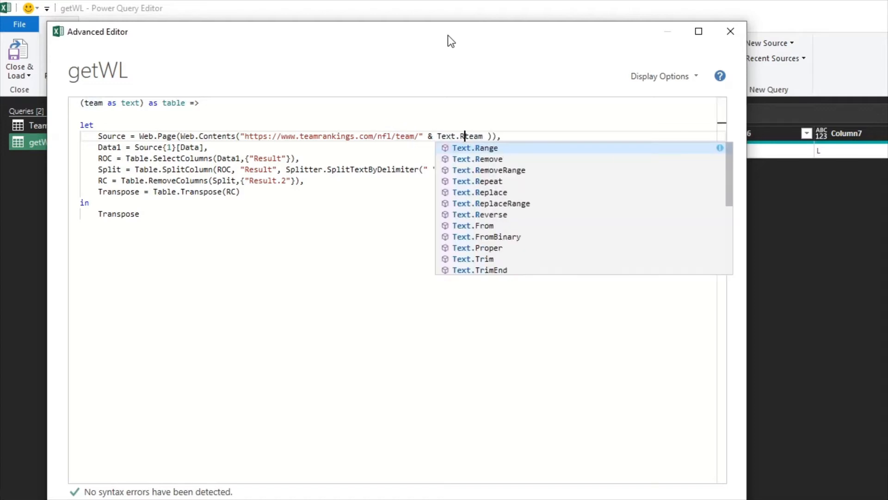
type("pl")
key("Tab")
type("(team,")
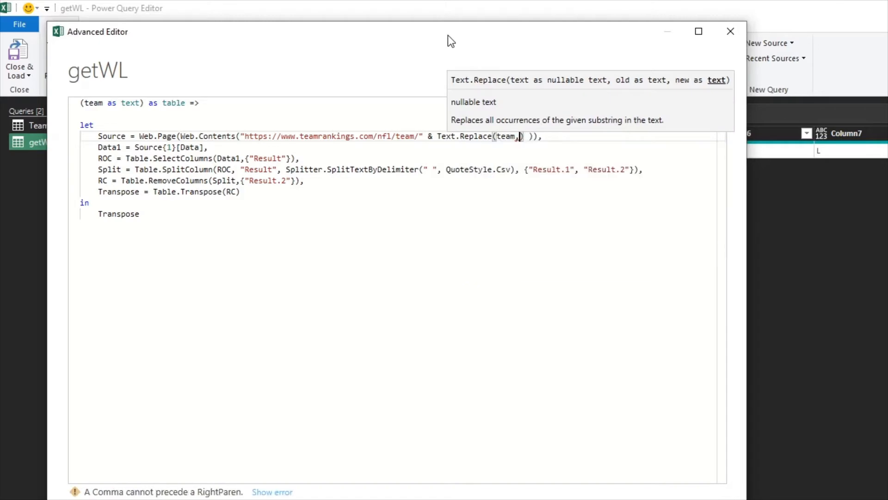
type("\" \",")
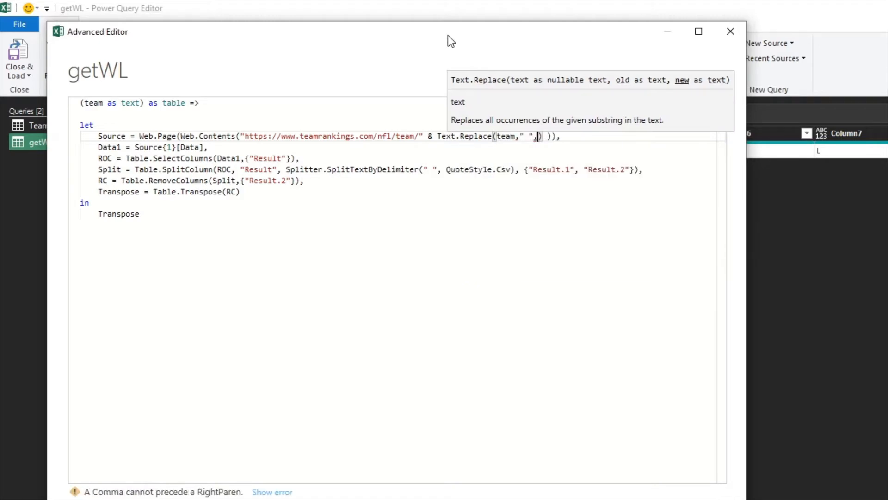
type("\"-\"")
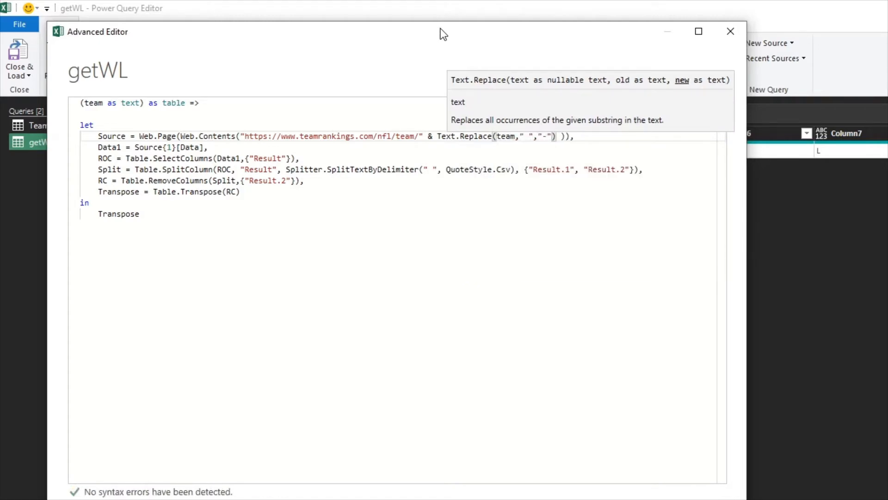
left_click(528, 169)
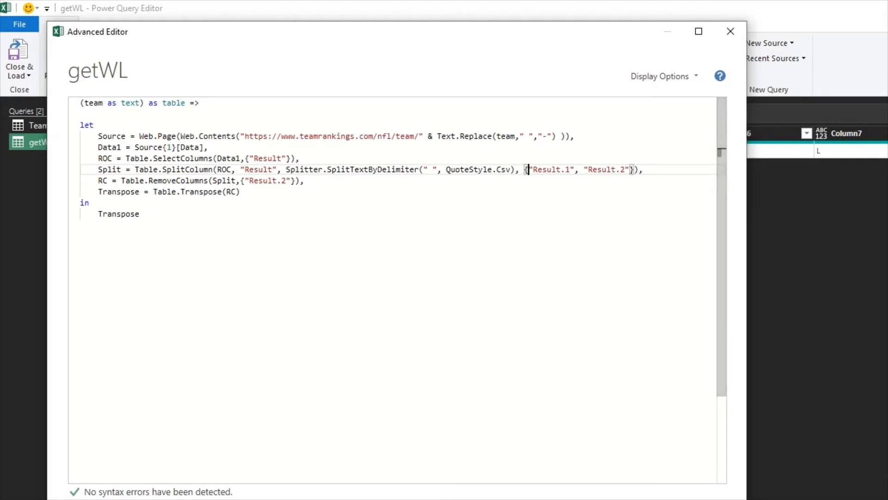
left_click_drag(504, 29, 421, 12)
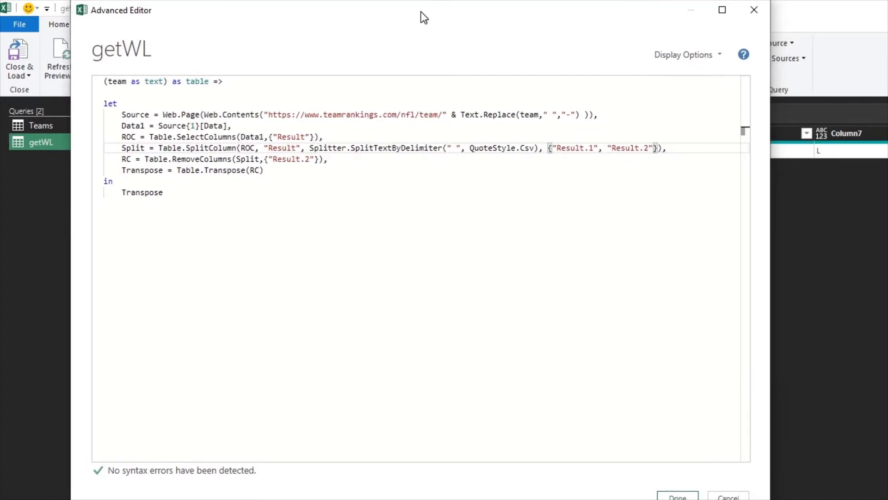
left_click(678, 496)
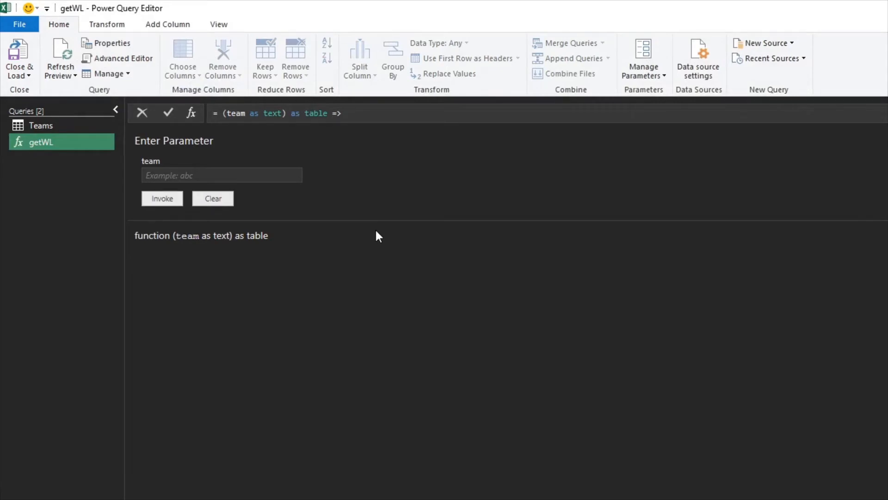
Add a getWL column to the Teams query by invoking the getWL function with the Teams column as its team argument
left_click(67, 121)
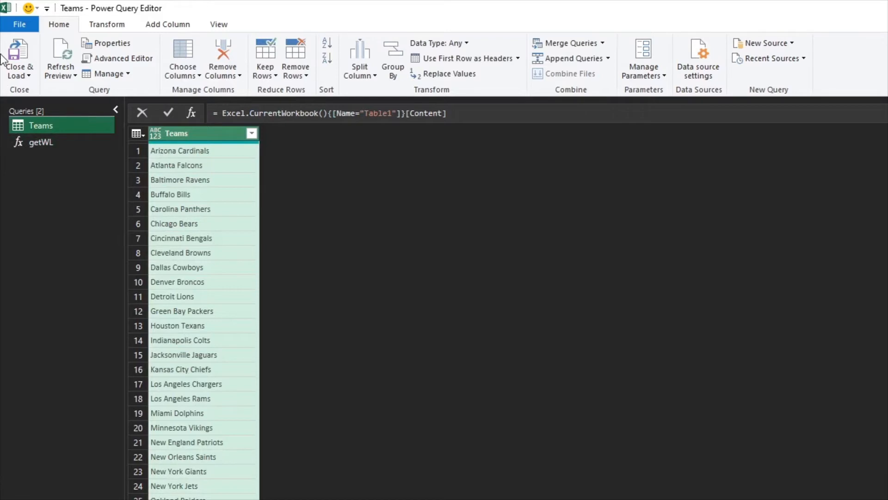
left_click(150, 24)
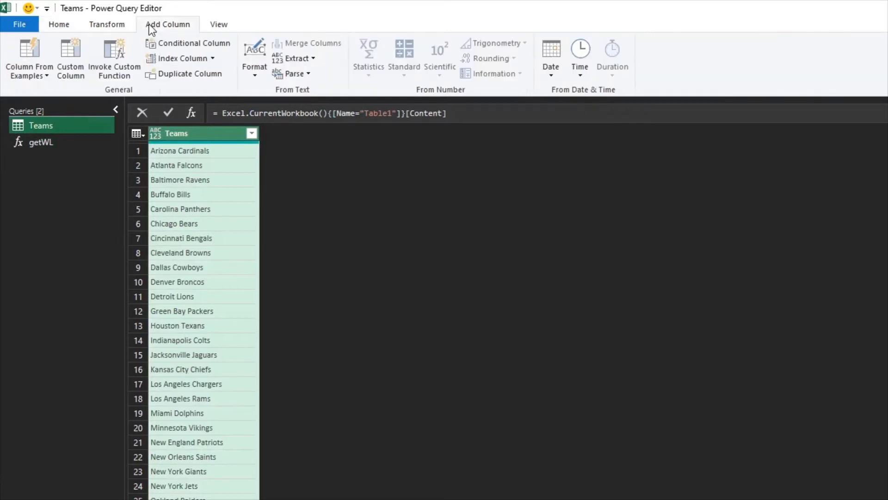
left_click(115, 56)
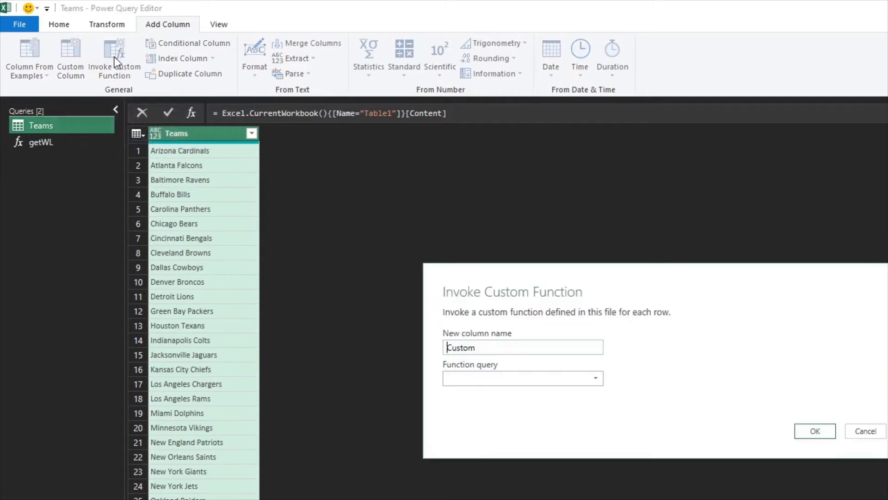
left_click(504, 378)
left_click(501, 349)
left_click(484, 375)
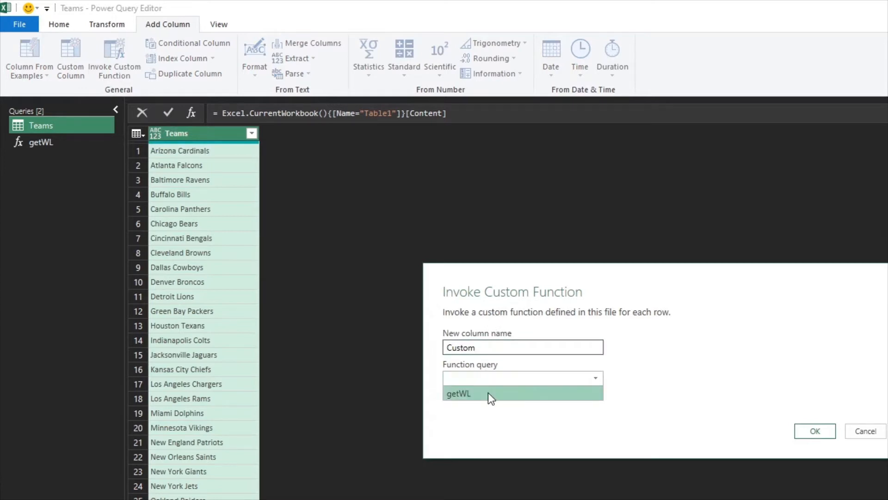
left_click(487, 392)
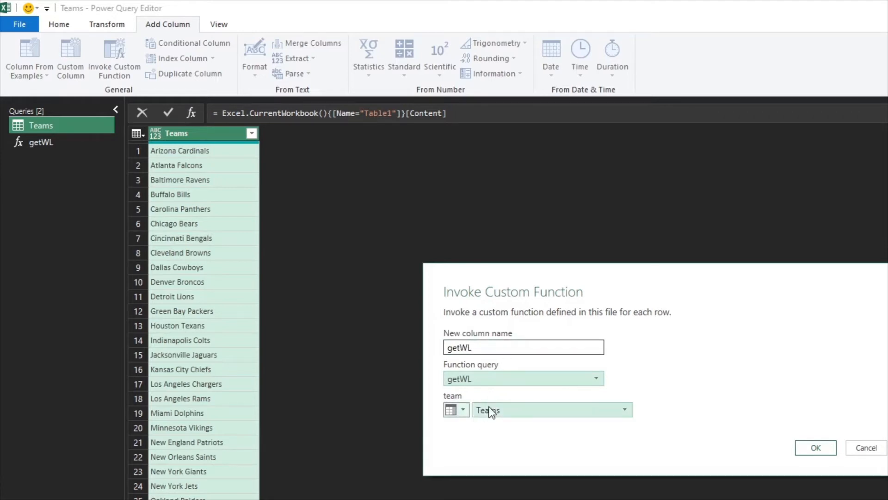
left_click(463, 410)
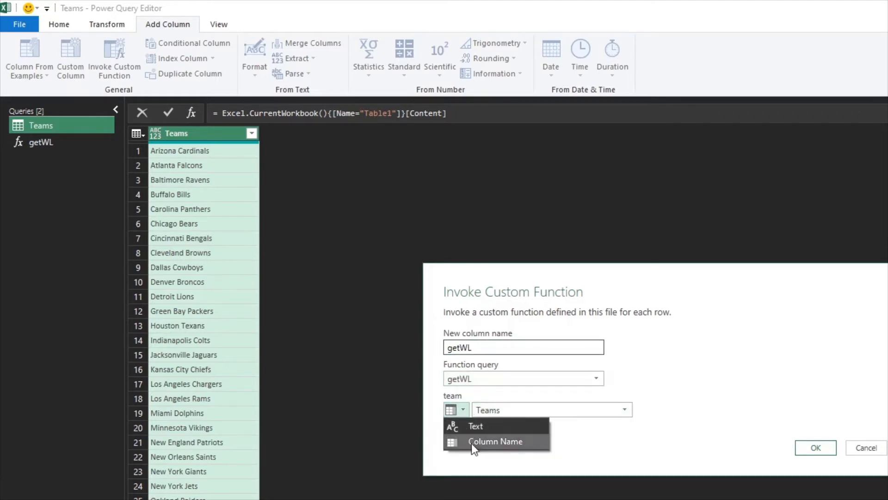
left_click(475, 443)
left_click(516, 413)
left_click(515, 411)
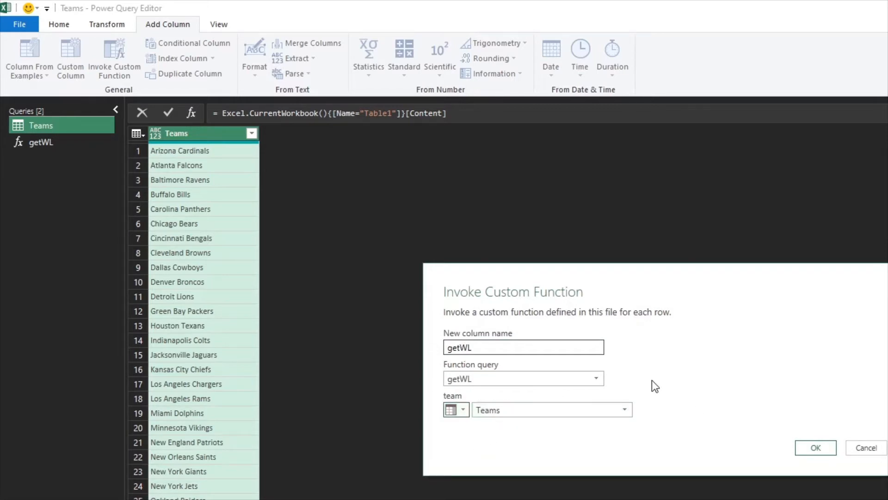
left_click(816, 448)
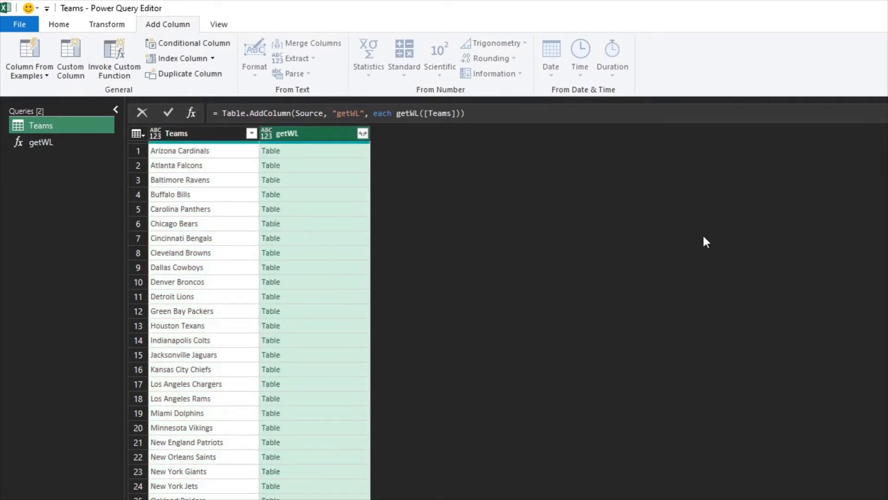
Expand the getWL column into all its result columns without using the original column name as prefix
left_click(332, 150)
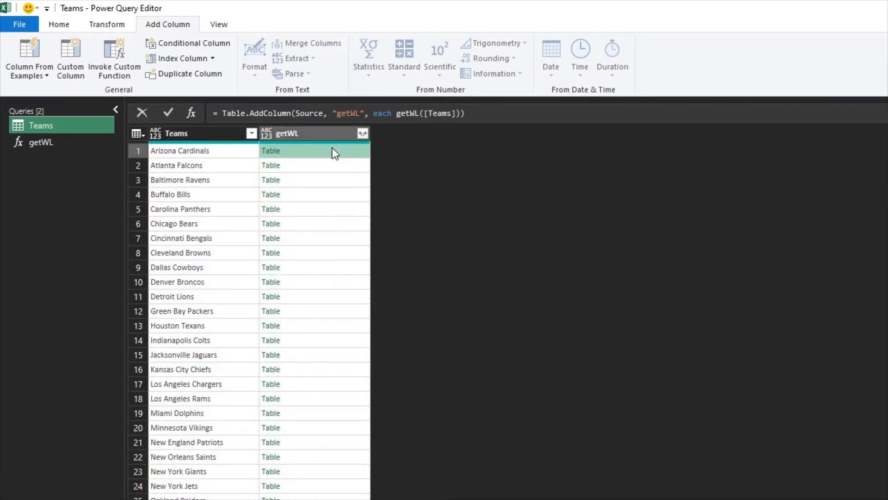
left_click(362, 134)
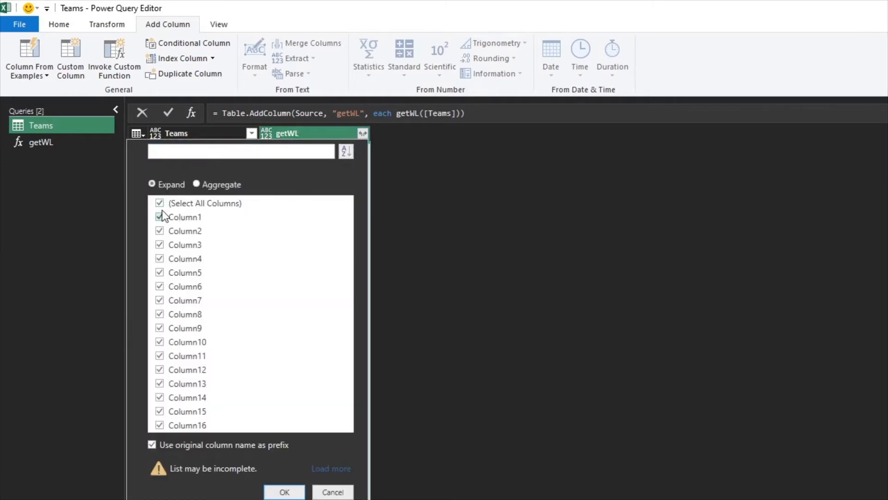
left_click(151, 445)
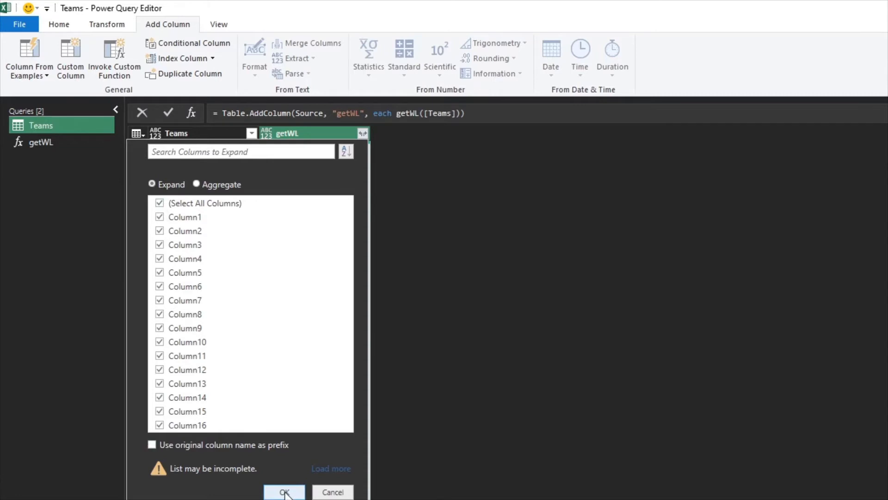
left_click(284, 492)
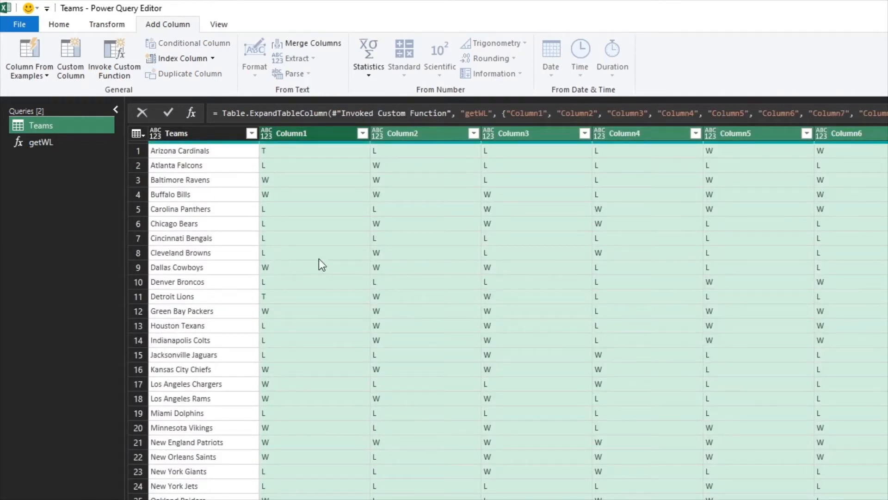
Review the expanded results beside each team and the generic headers of the result columns
left_click(320, 209)
left_click(215, 210)
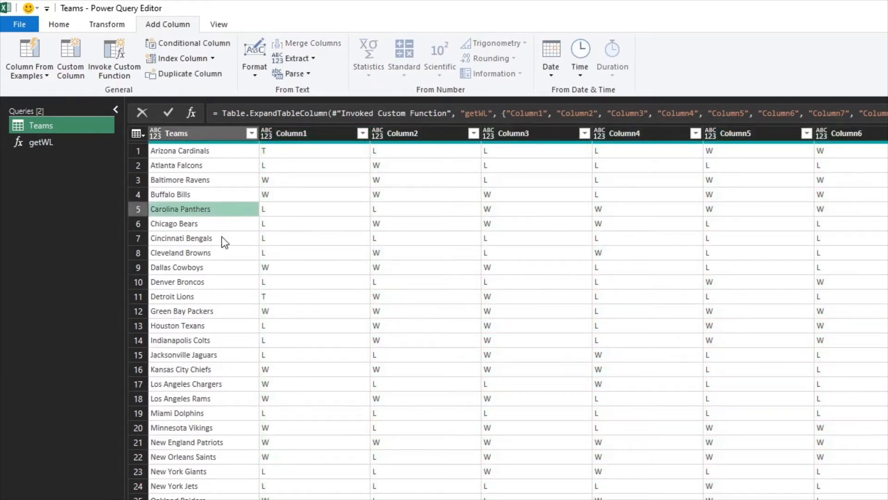
left_click(225, 226)
left_click(273, 226)
left_click(228, 239)
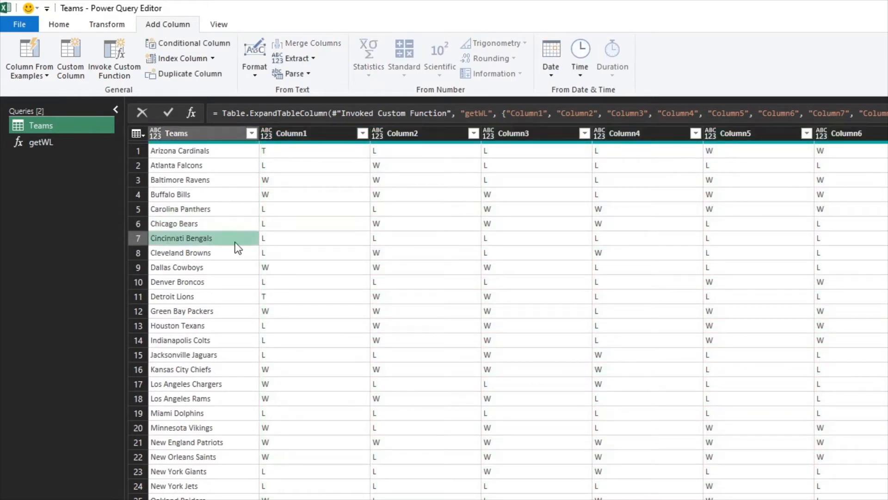
left_click(287, 242)
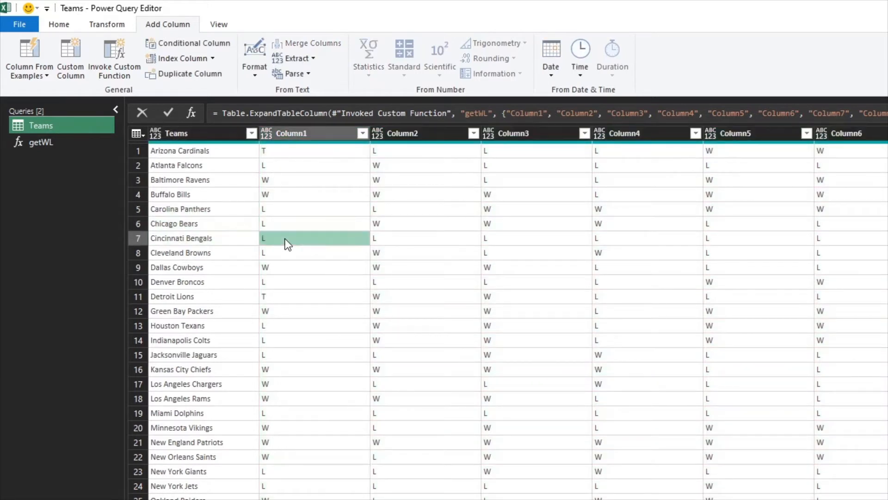
left_click(301, 134)
left_click(410, 132)
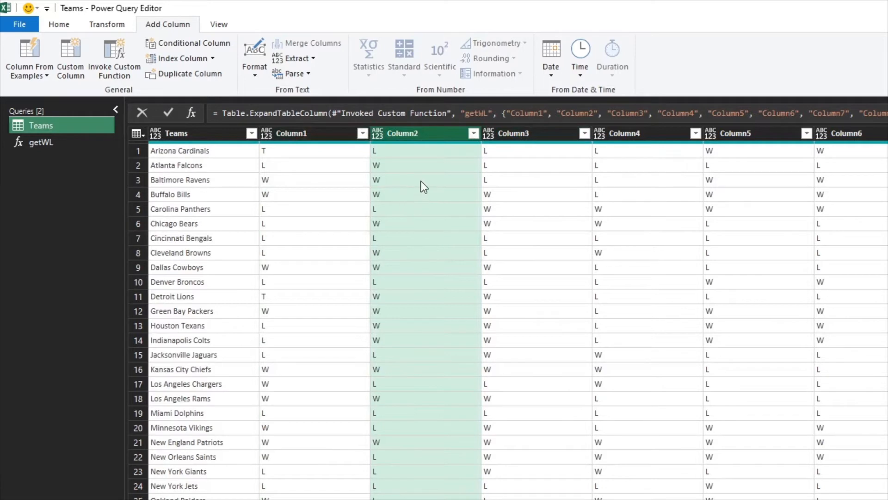
Demote the Teams query's headers into the first row of the table
left_click(57, 25)
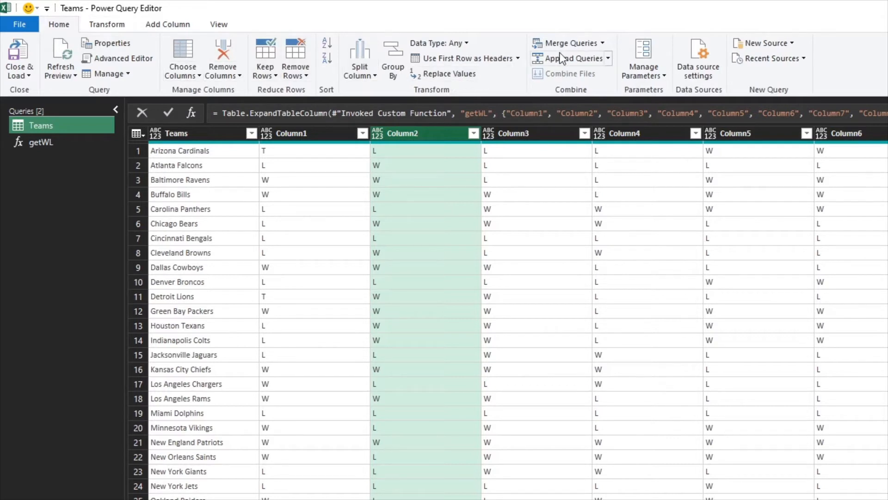
left_click(518, 58)
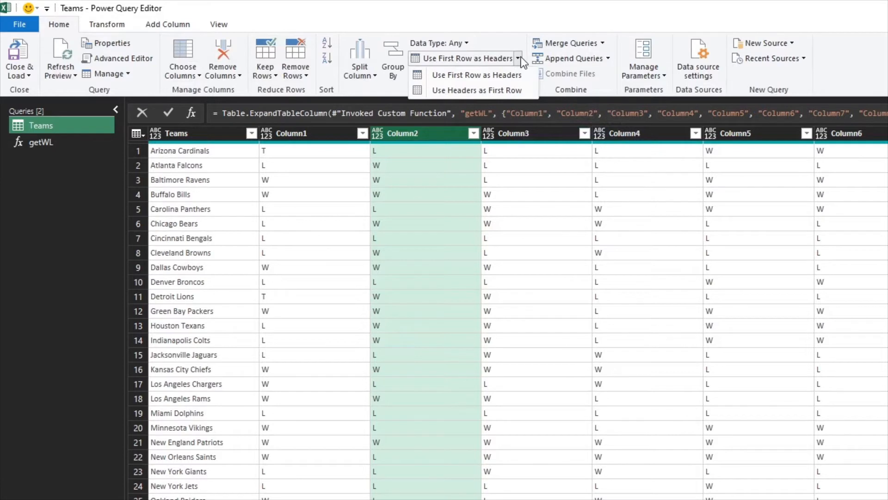
left_click(479, 93)
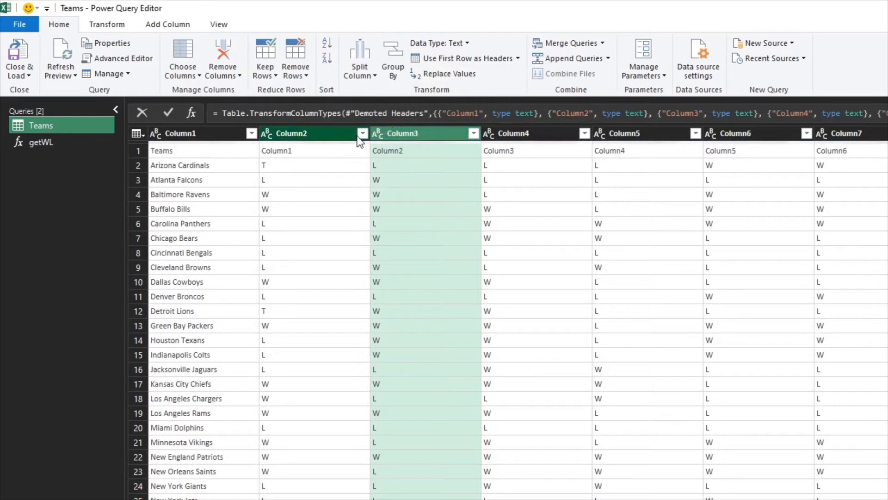
Replace "Column" with "Week " in every column from Column2 onward, and promote the first row to headers
left_click(319, 132)
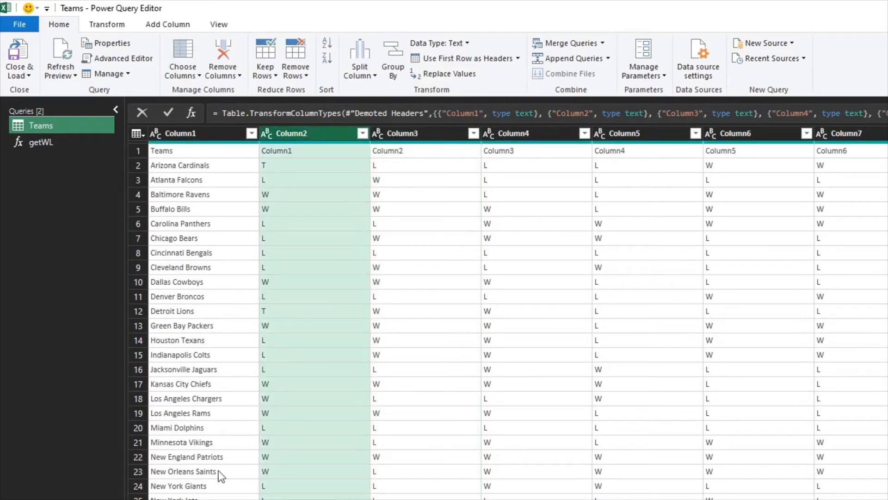
scroll(518, 312, "right", 10)
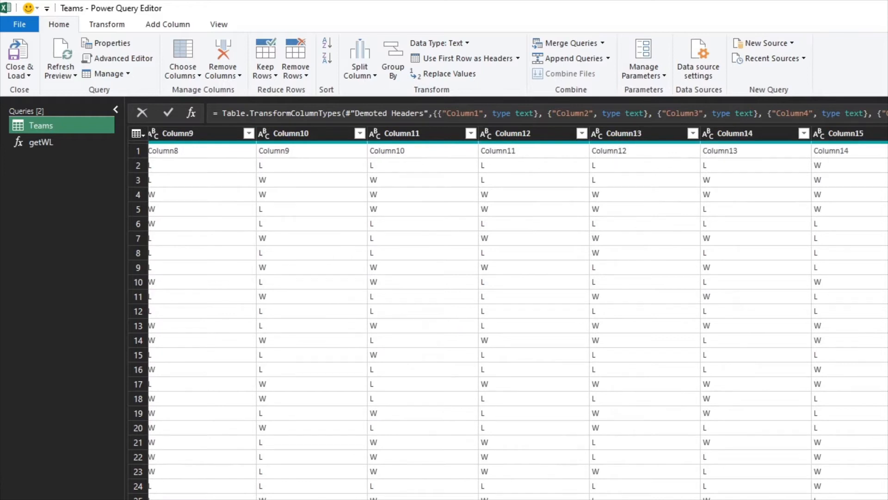
key("ctrl+a")
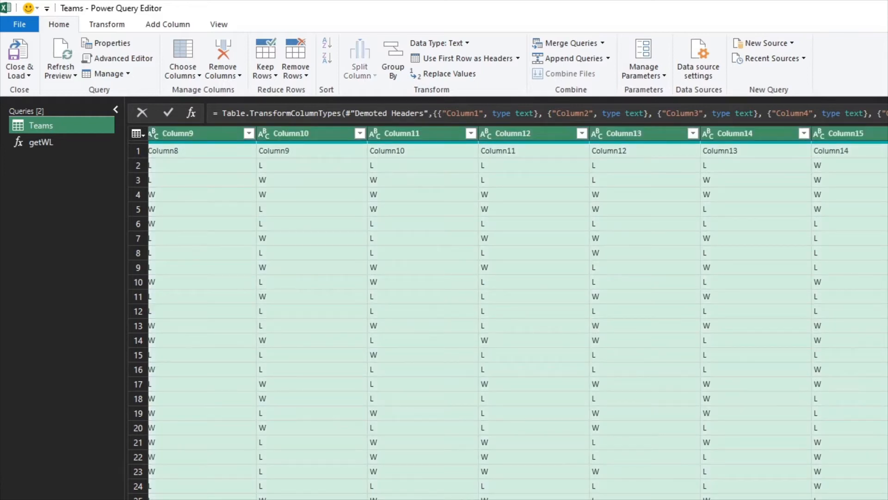
scroll(378, 298, "left", 8)
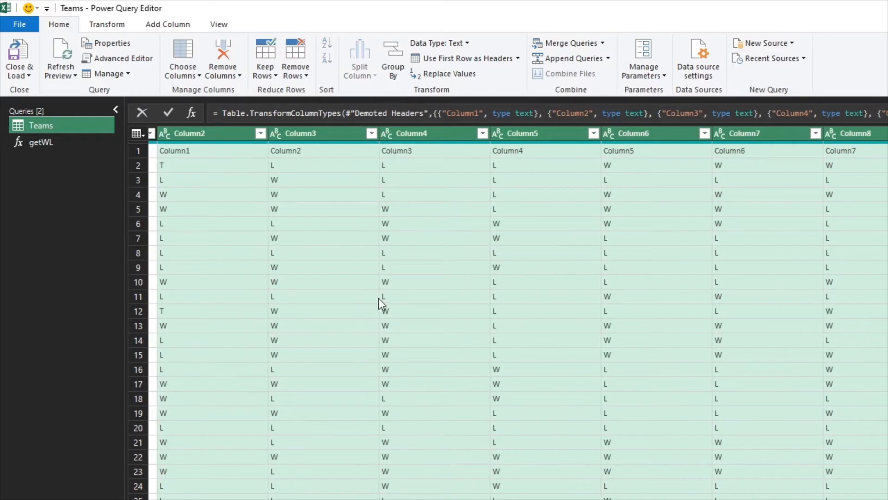
right_click(317, 134)
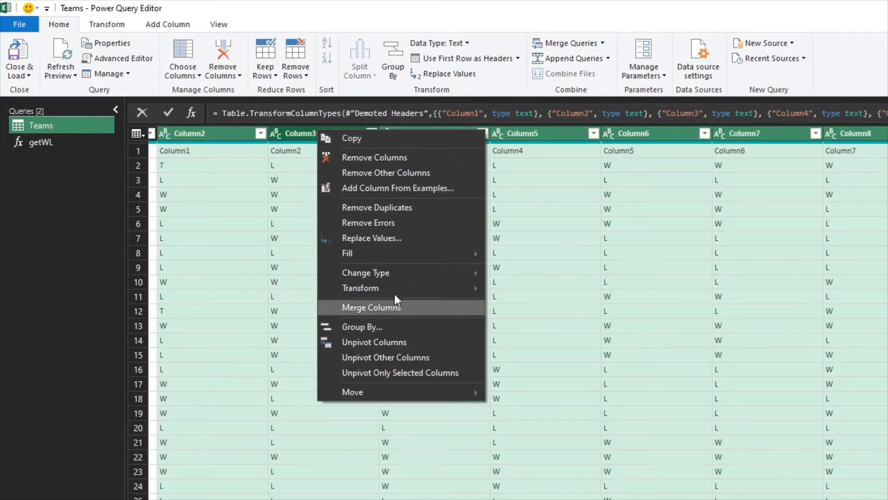
left_click(396, 237)
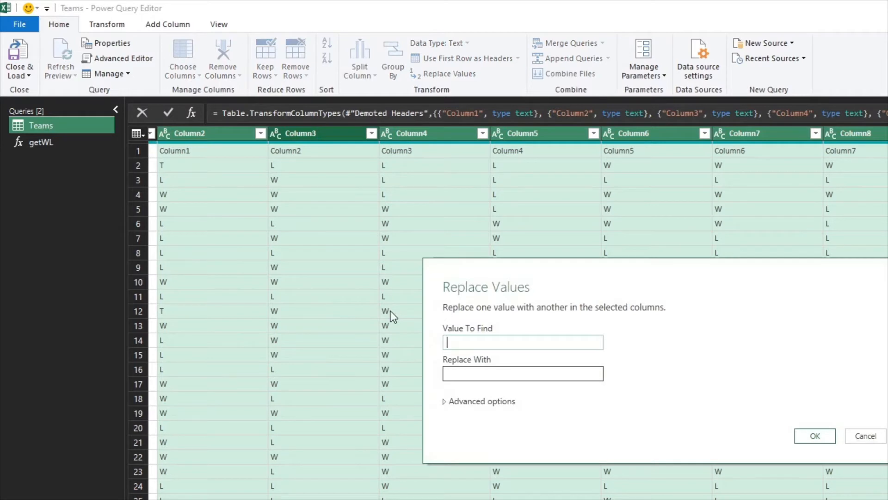
type("Column")
key("Tab")
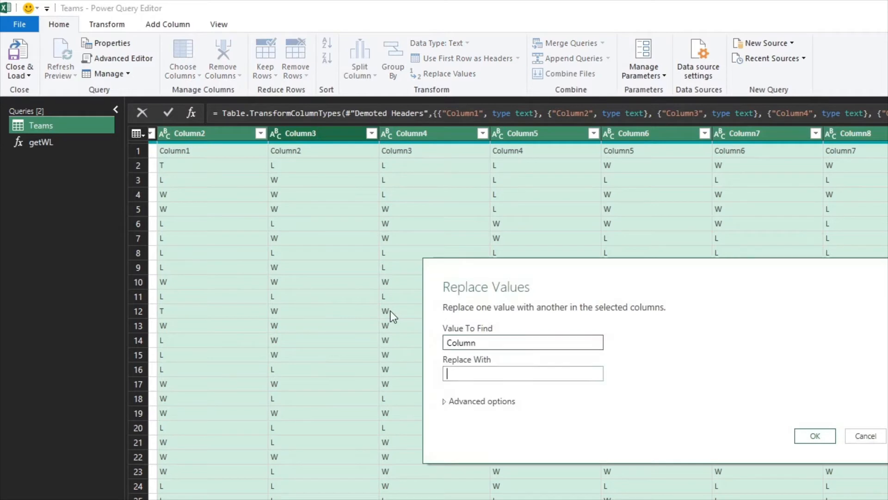
type("Week")
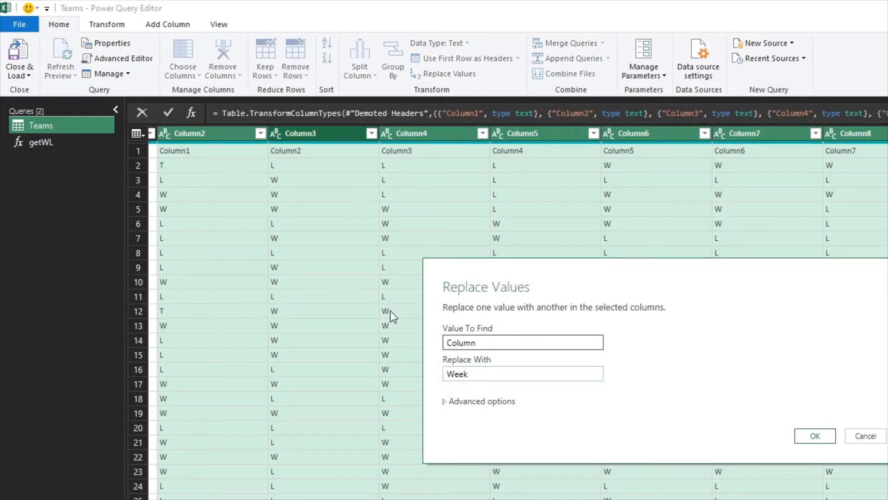
left_click(812, 436)
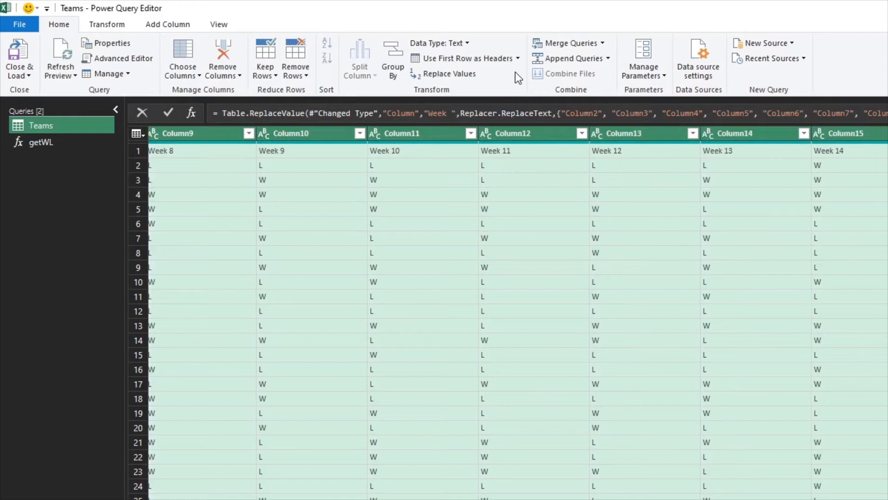
left_click(481, 58)
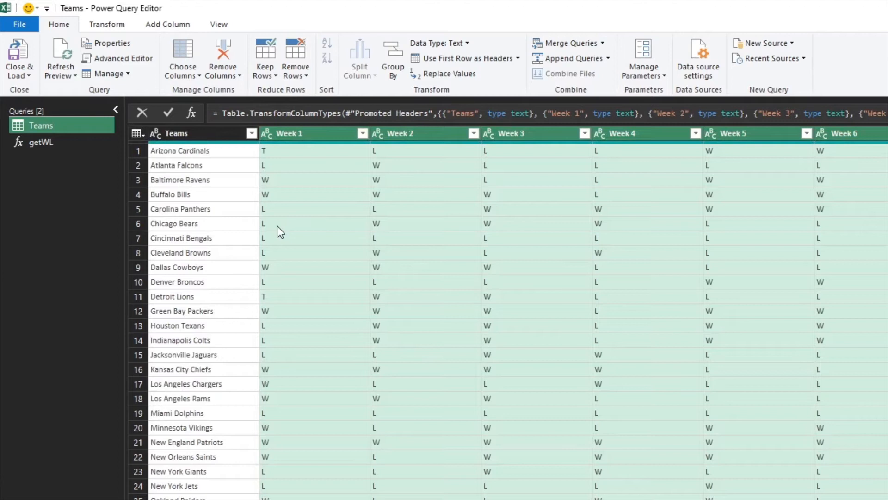
Unpivot all the week columns in the Teams query, keeping only the Teams column fixed
left_click(191, 133)
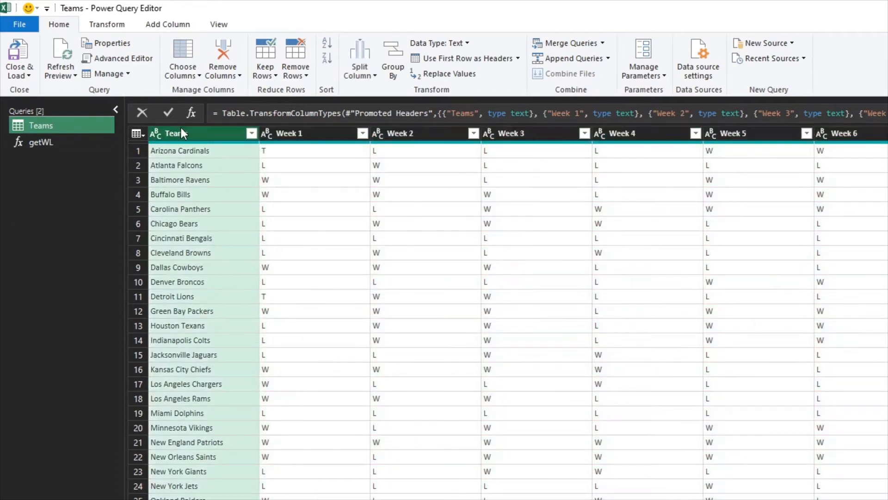
left_click(116, 27)
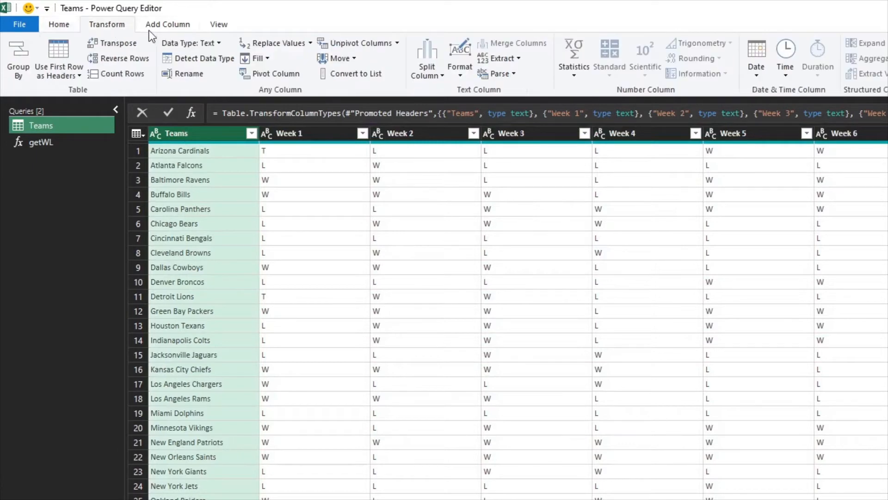
left_click(397, 44)
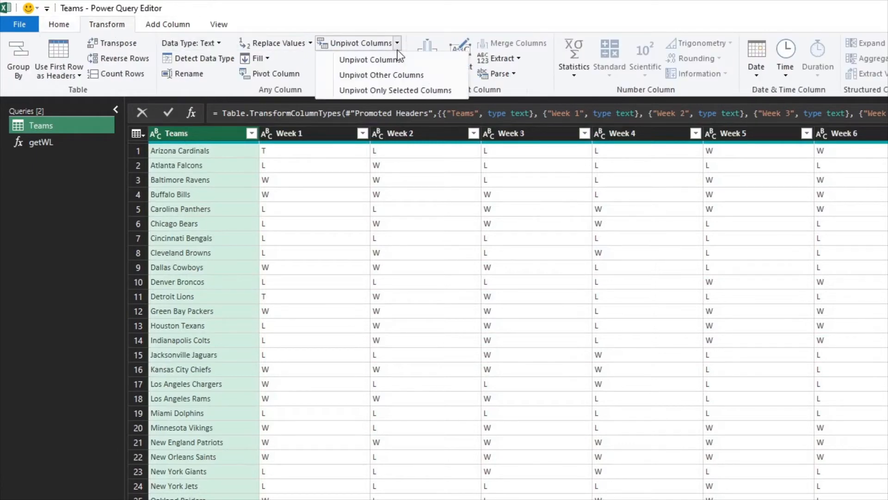
left_click(392, 74)
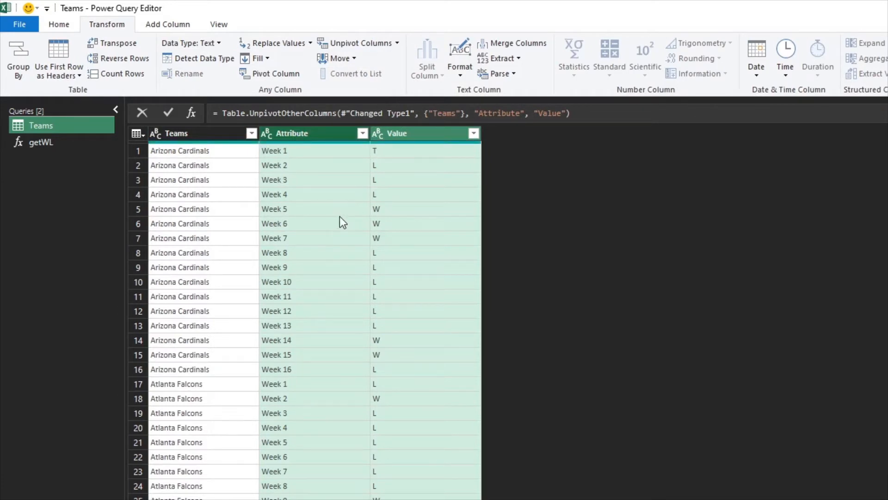
Examine the unpivoted Teams, Attribute and Value columns, following the Arizona Cardinals' results week by week for consecutive wins or losses
left_click(312, 136)
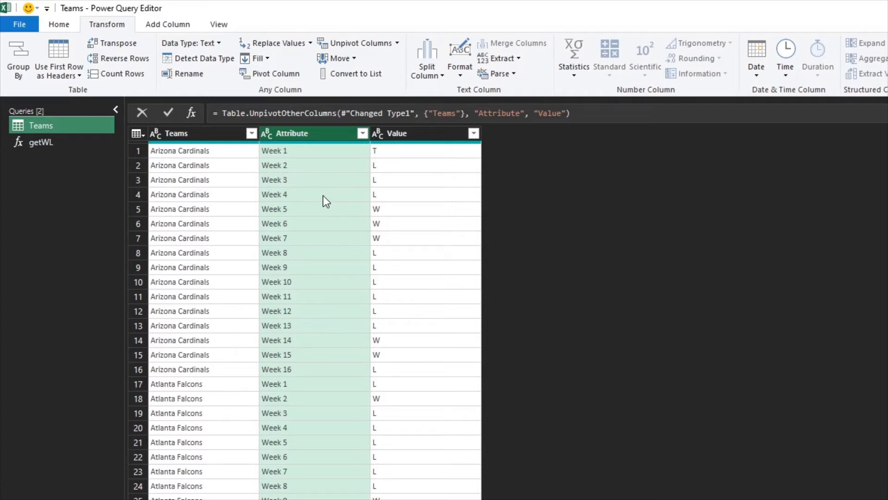
left_click(202, 135)
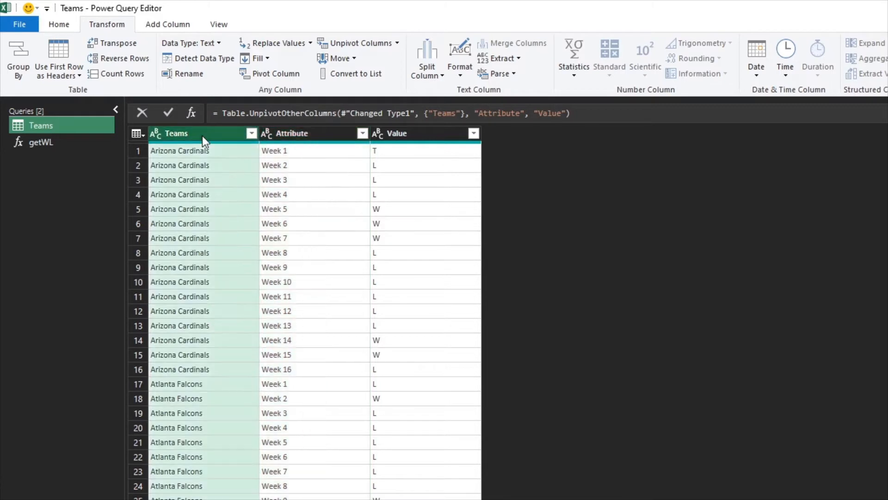
left_click(420, 132, "ctrl")
left_click(414, 182)
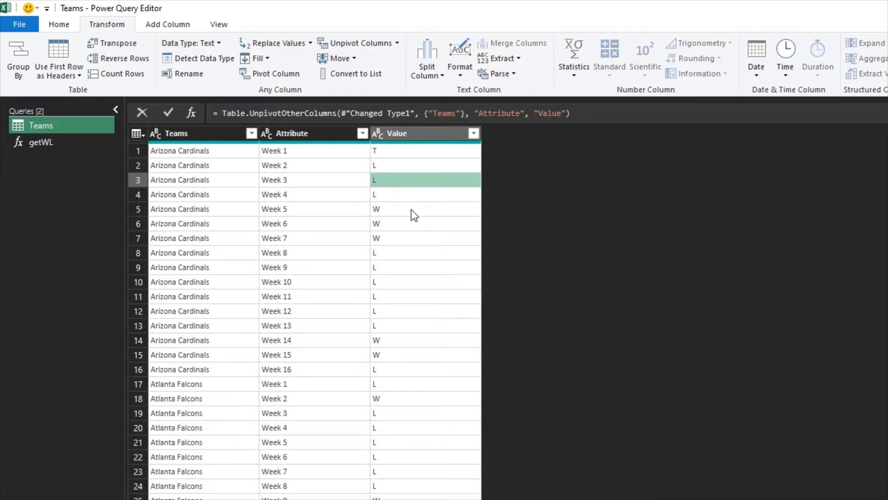
left_click(215, 152)
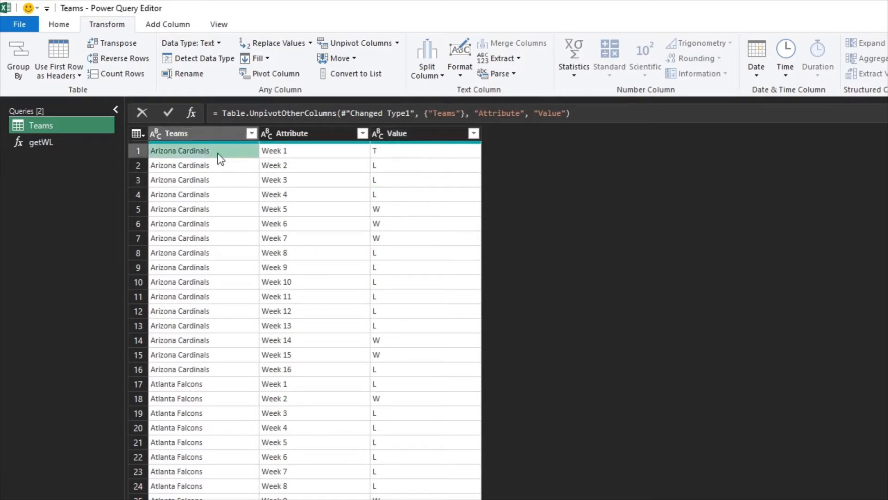
left_click(402, 166)
left_click(402, 180)
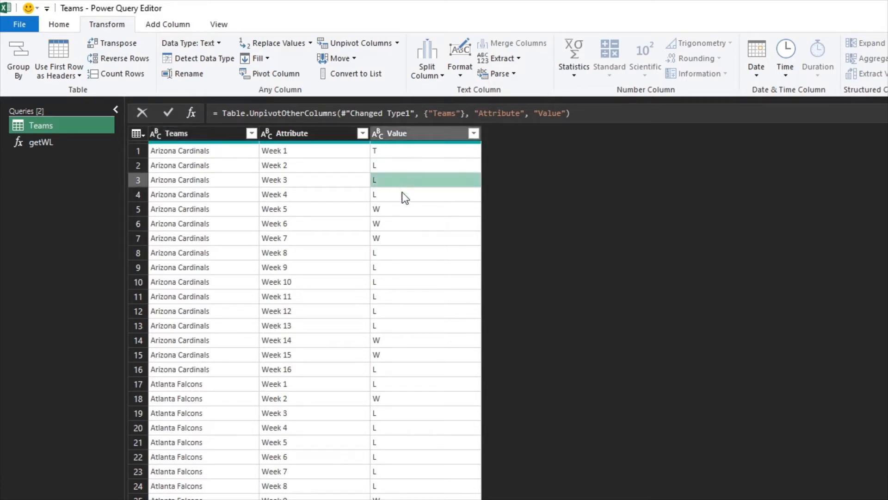
left_click(402, 193)
left_click(406, 209)
left_click(405, 224)
left_click(404, 238)
left_click(403, 252)
left_click(407, 267)
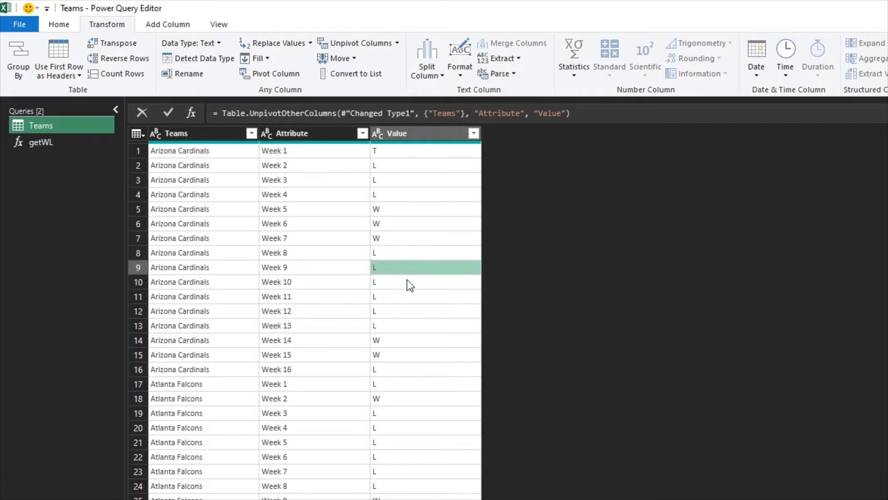
left_click(408, 283)
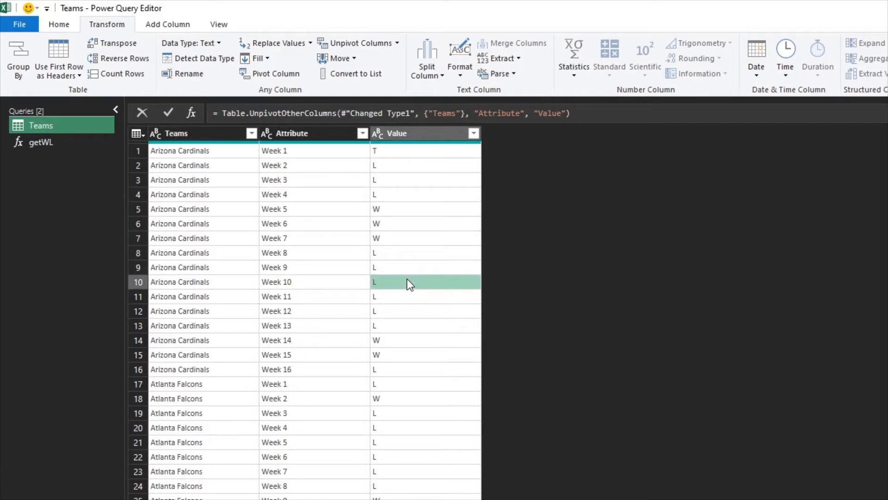
left_click(387, 384)
left_click(385, 370)
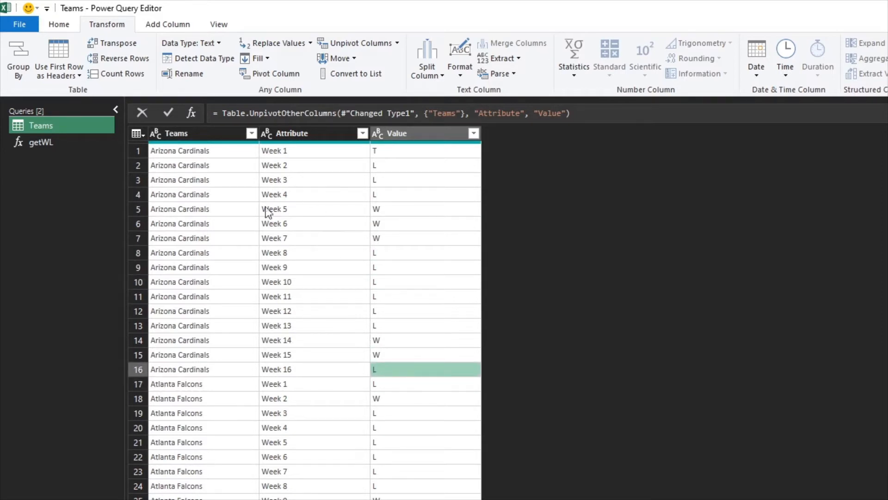
left_click(188, 133)
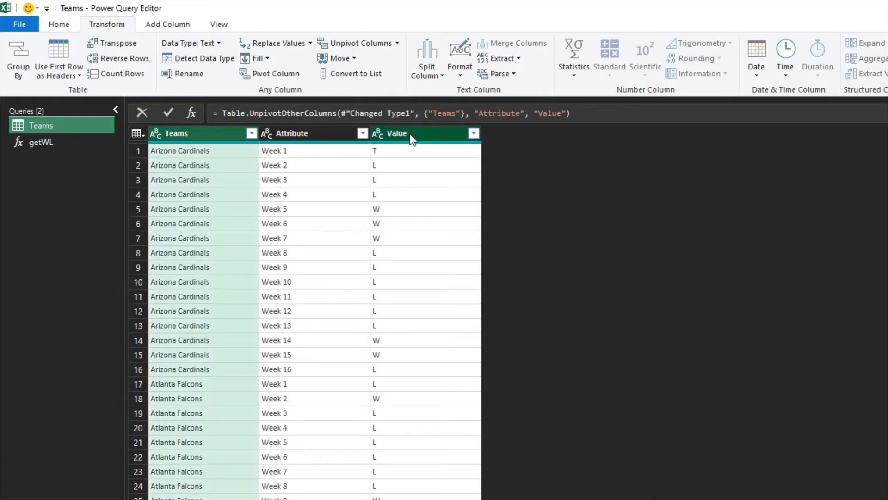
left_click(402, 134)
key("super")
left_click(209, 2)
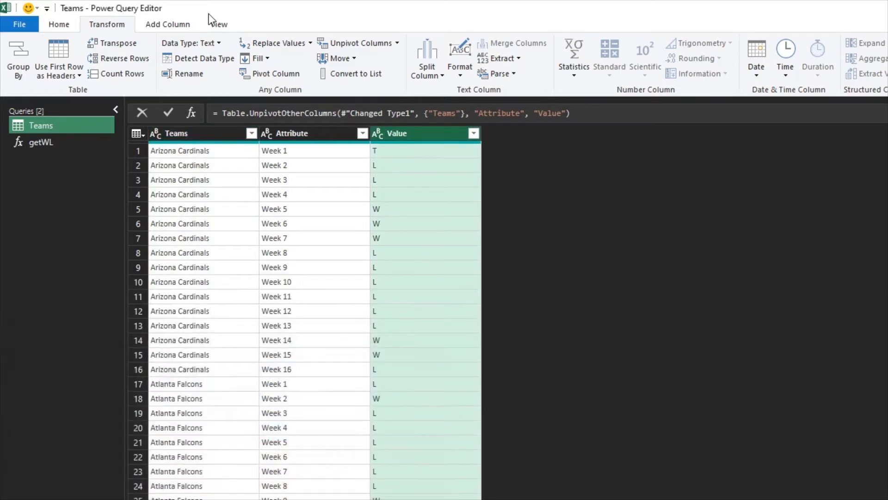
Group the unpivoted table by Teams and Value, with an All Rows aggregation column named Count
left_click(193, 133, "ctrl")
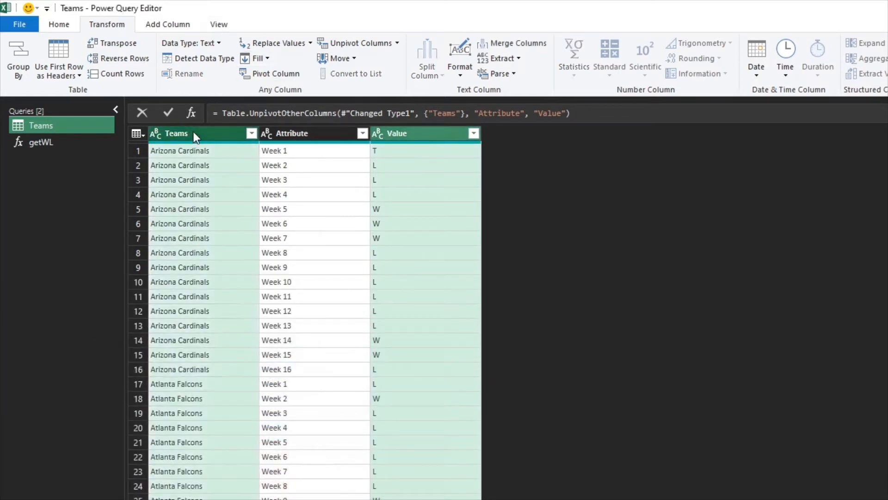
left_click(65, 24)
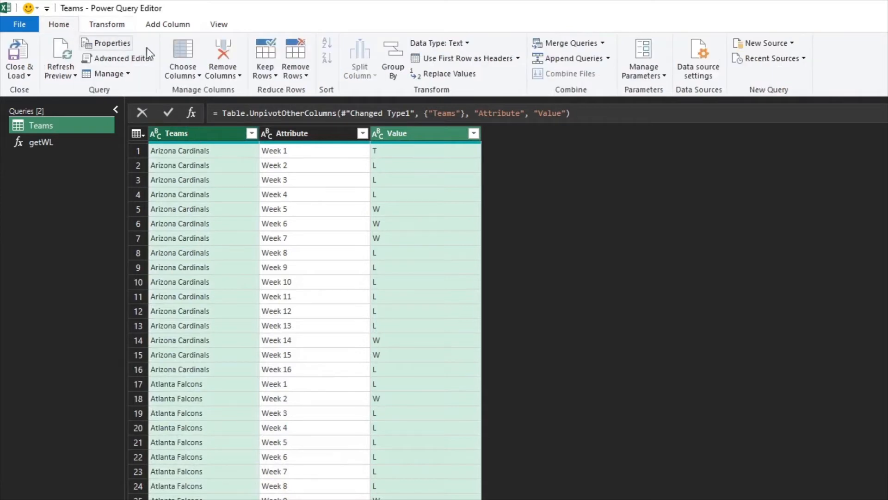
left_click(390, 54)
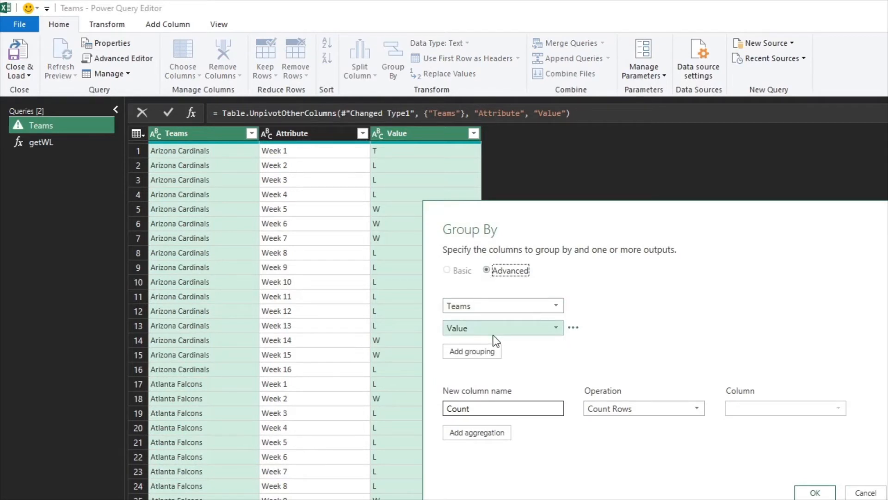
left_click_drag(481, 408, 368, 409)
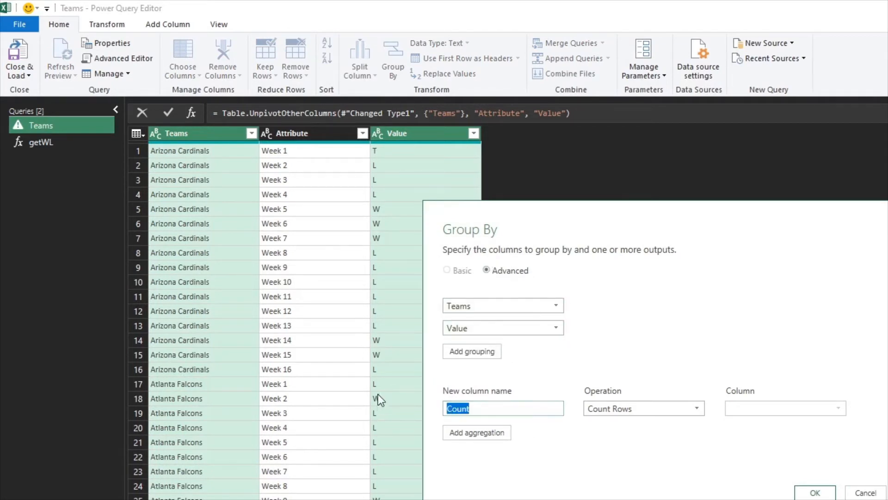
left_click(621, 408)
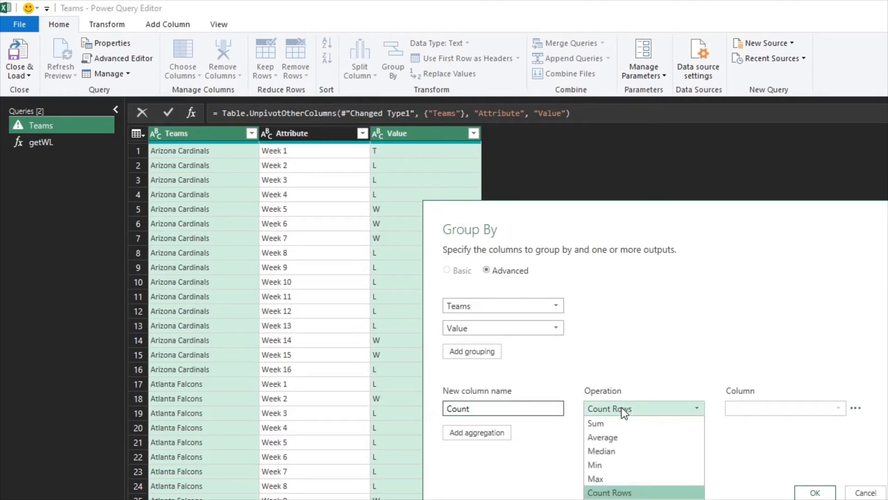
left_click(625, 499)
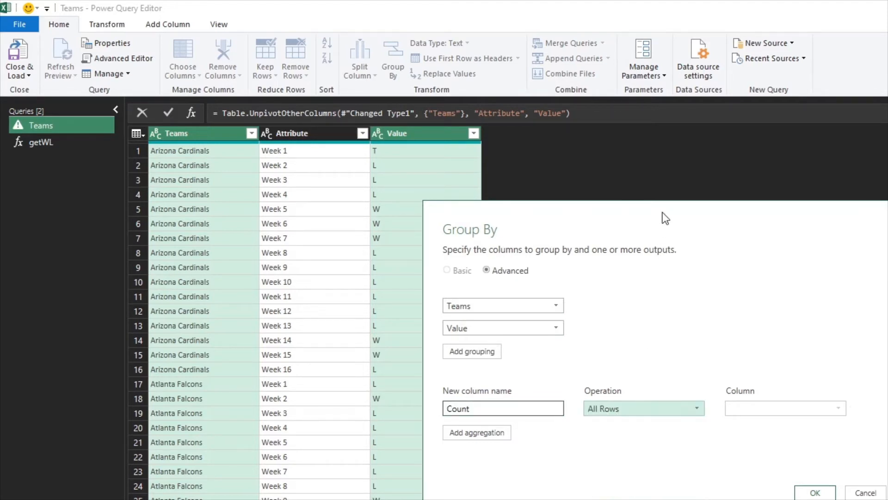
left_click_drag(666, 218, 549, 138)
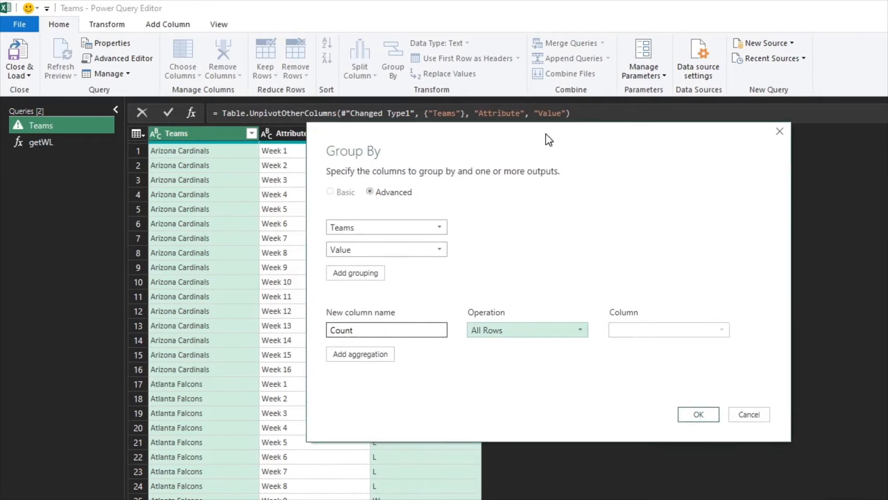
left_click(561, 329)
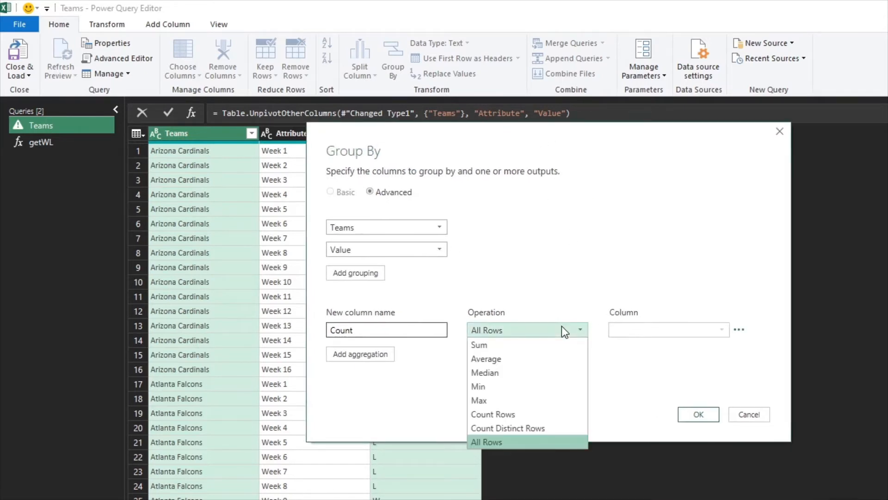
left_click(499, 442)
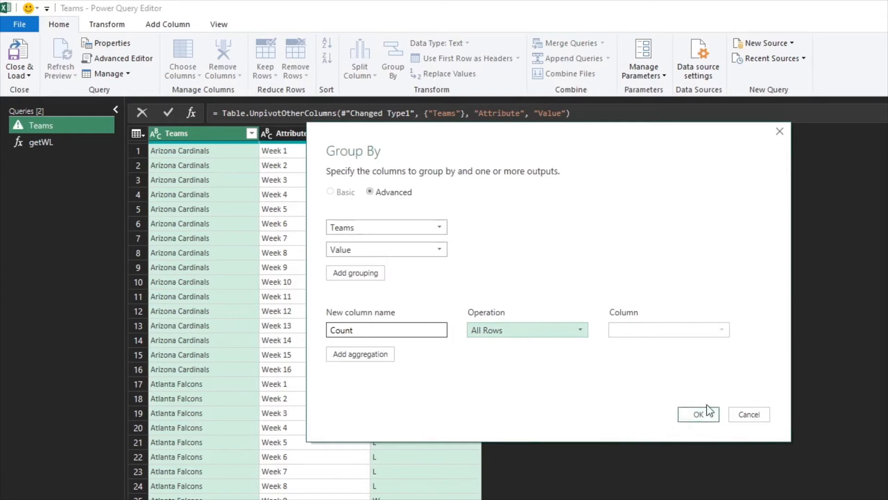
left_click(703, 415)
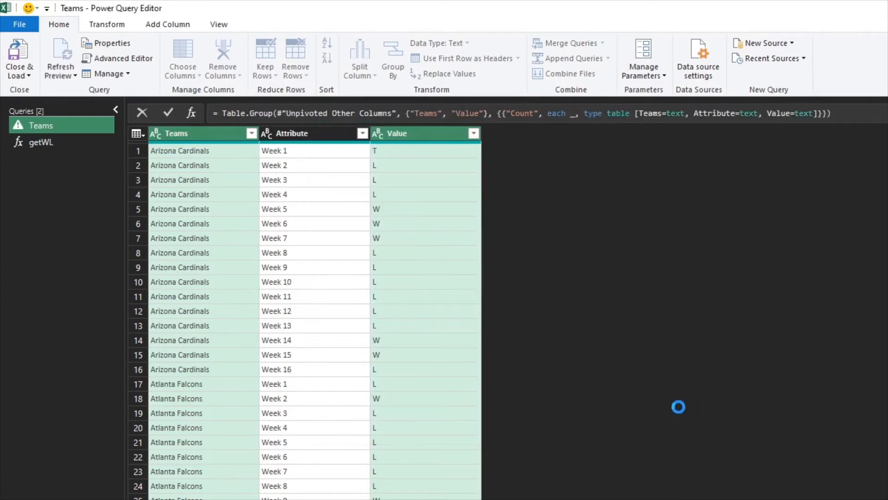
Preview the nested Count tables for the Arizona Cardinals' T, L and W groups, resizing the preview area
left_click(420, 151)
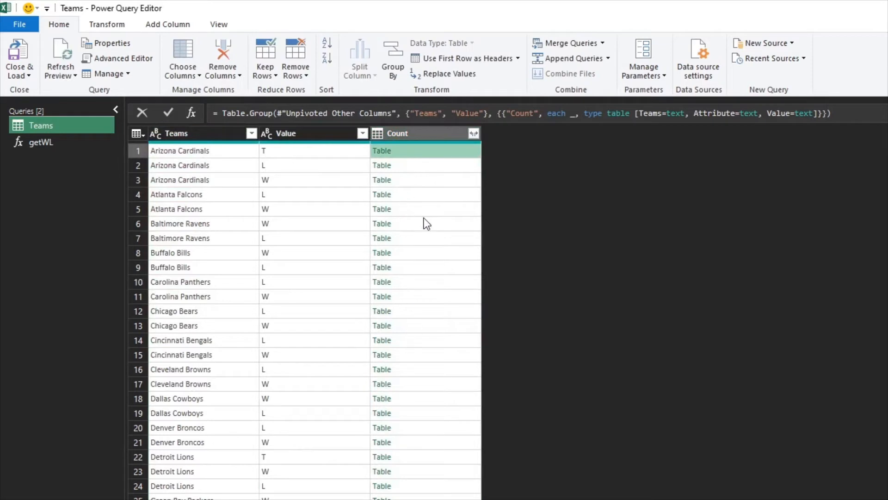
left_click(424, 167)
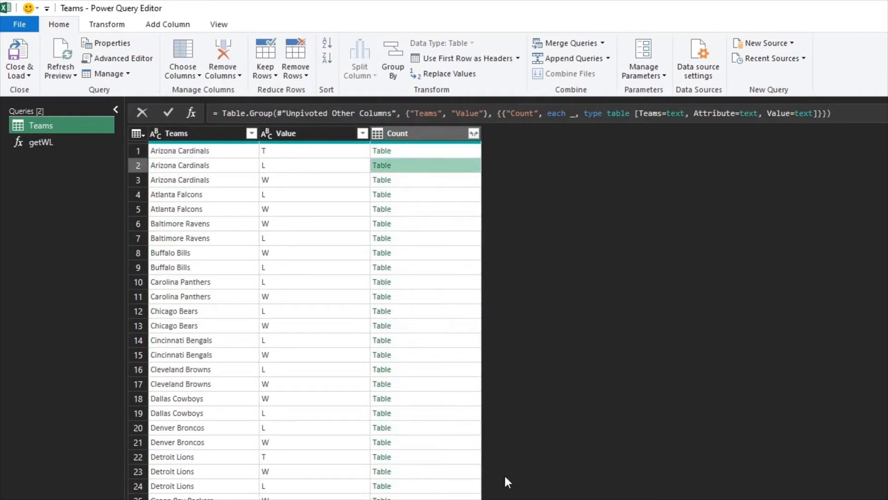
left_click_drag(526, 498, 534, 425)
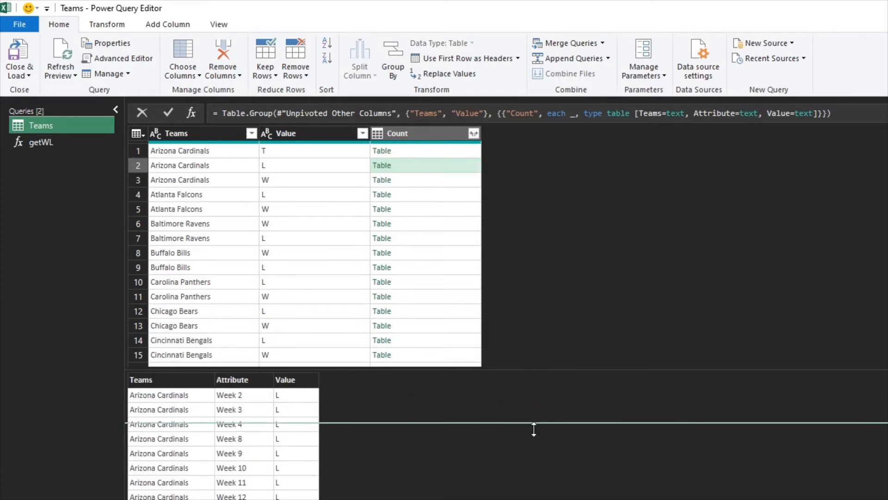
left_click(456, 183)
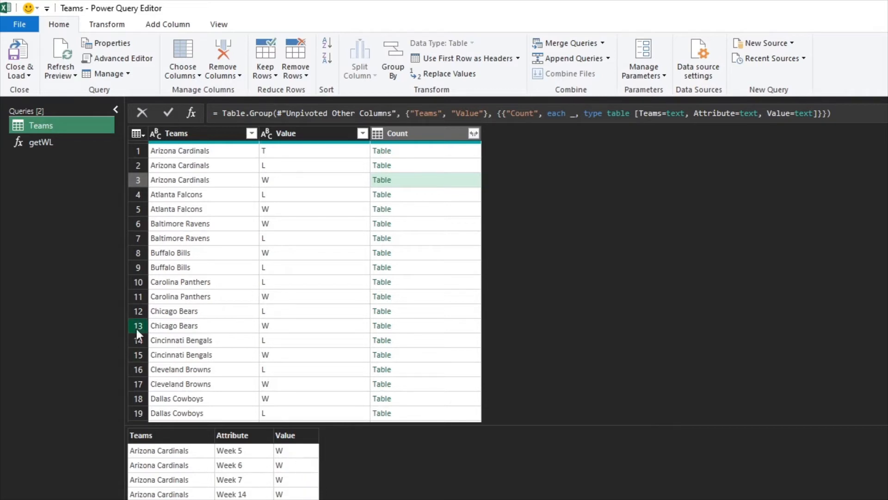
Edit the grouping formula to use each Table.AddIndexColumn(_,"ID",1), and preview the Arizona Cardinals' nested tables for T and L
left_click(571, 113)
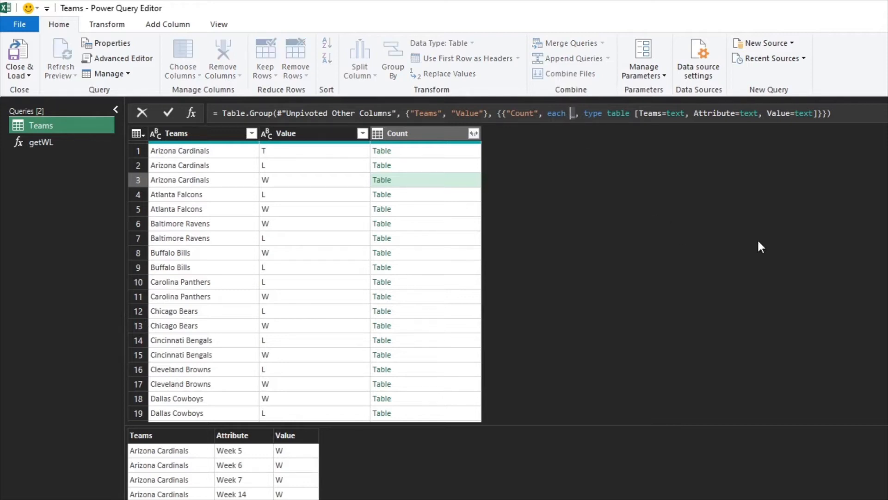
type("Table.A")
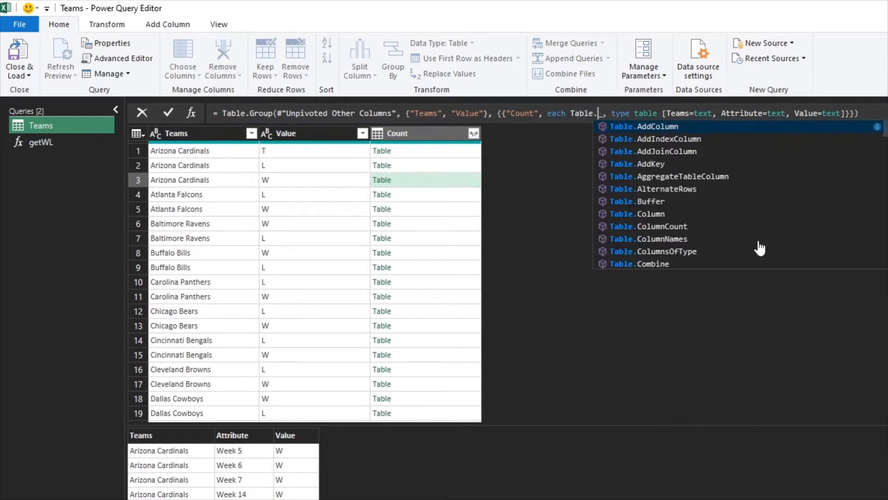
type("dd")
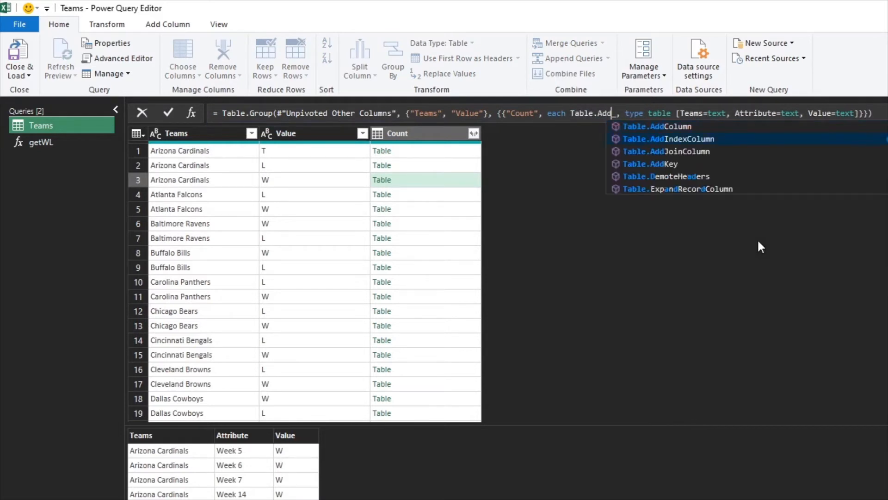
key("Down")
key("Tab")
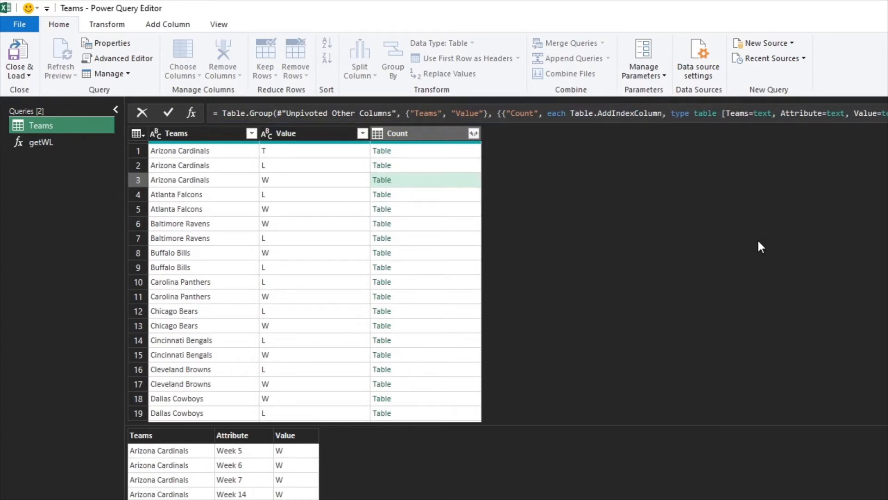
type("(_")
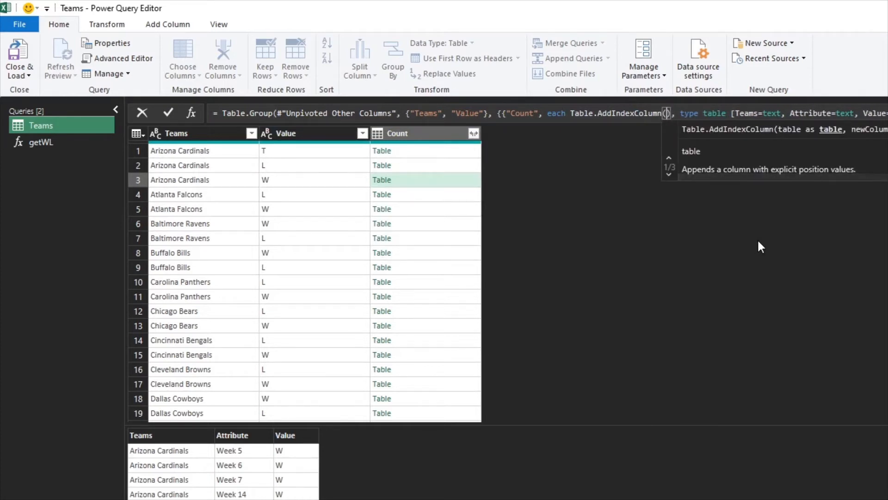
type(",\"OD")
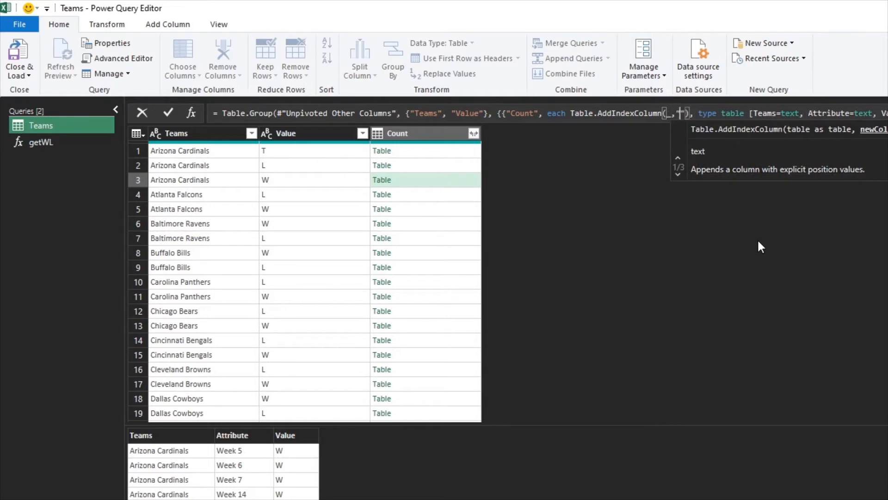
type("\",")
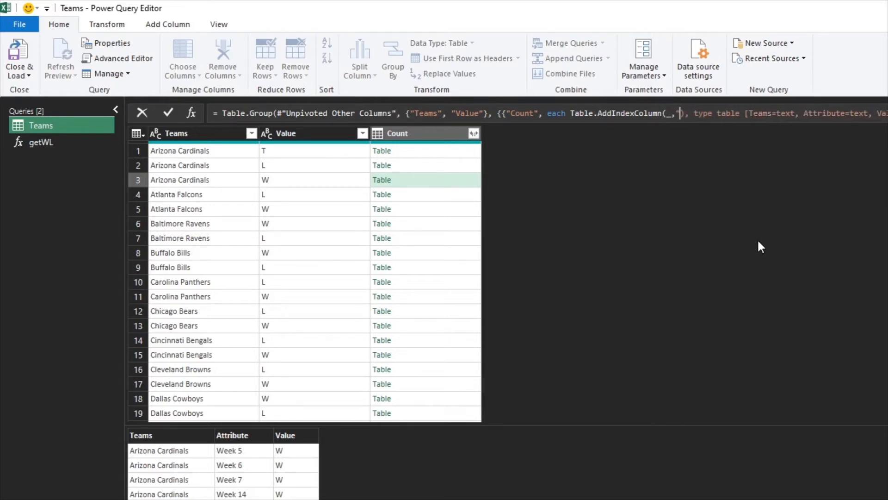
type("1")
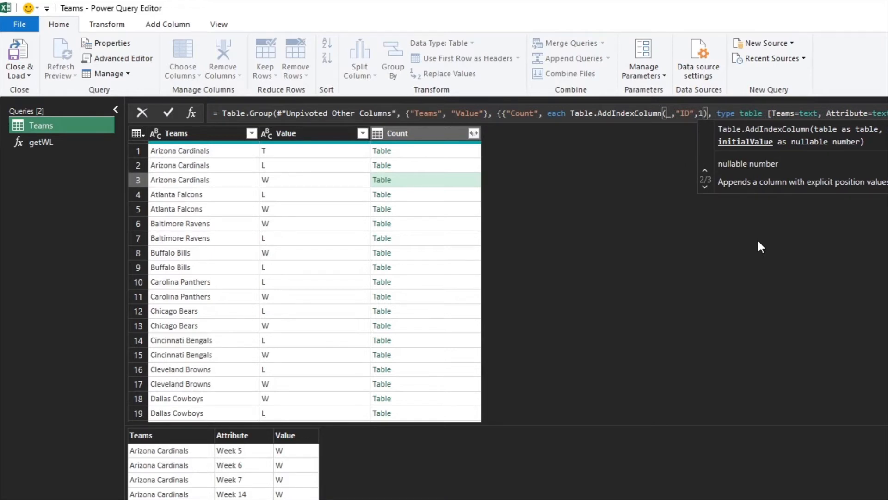
key("Return")
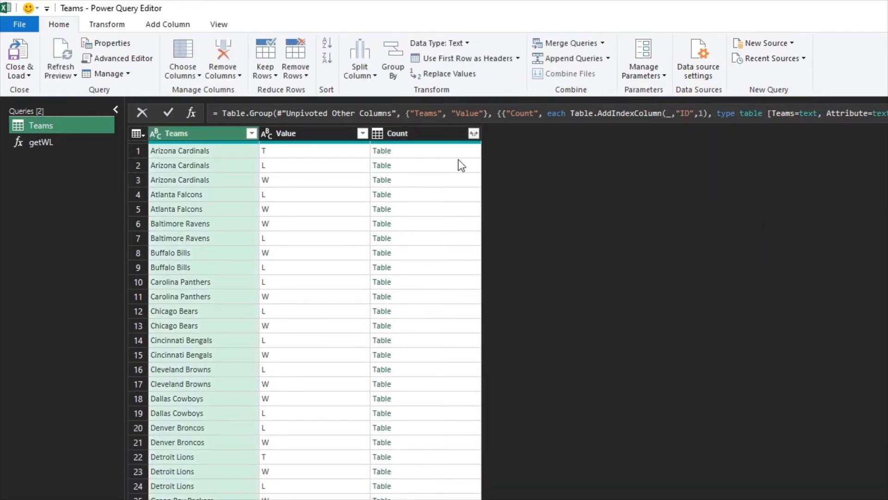
left_click(440, 154)
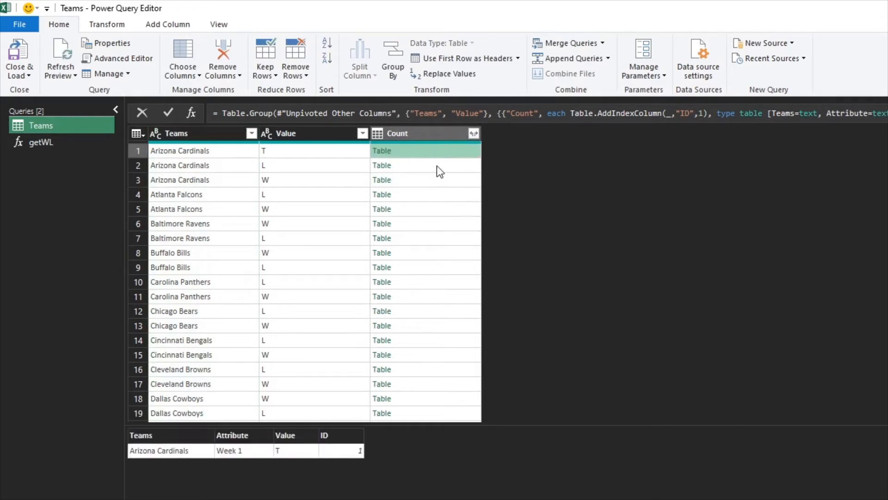
left_click(437, 166)
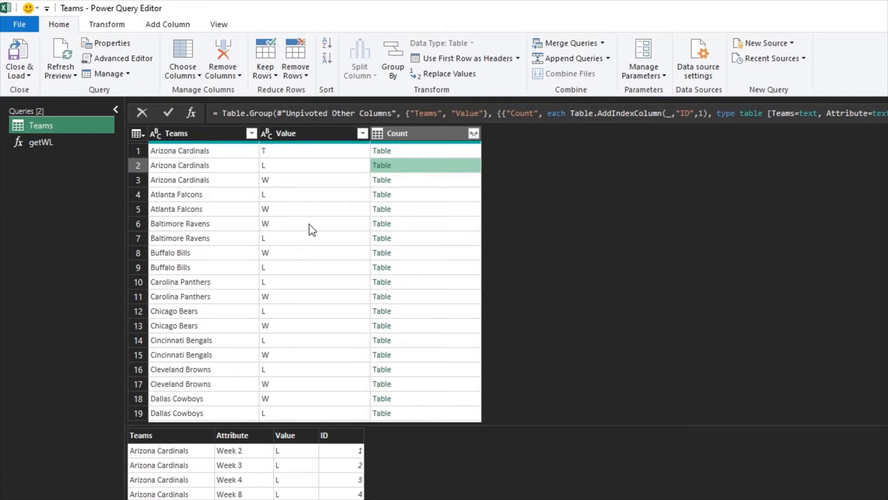
Start a new custom column in the Teams query and name it Max
left_click(167, 26)
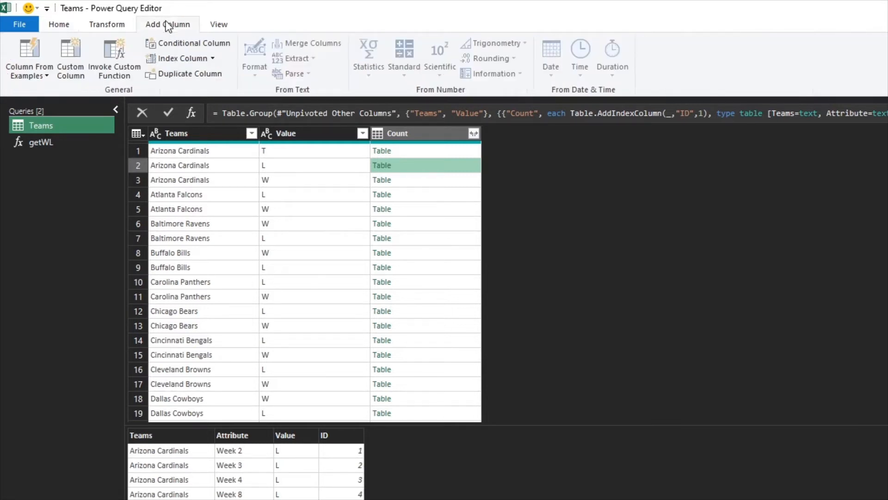
left_click(68, 54)
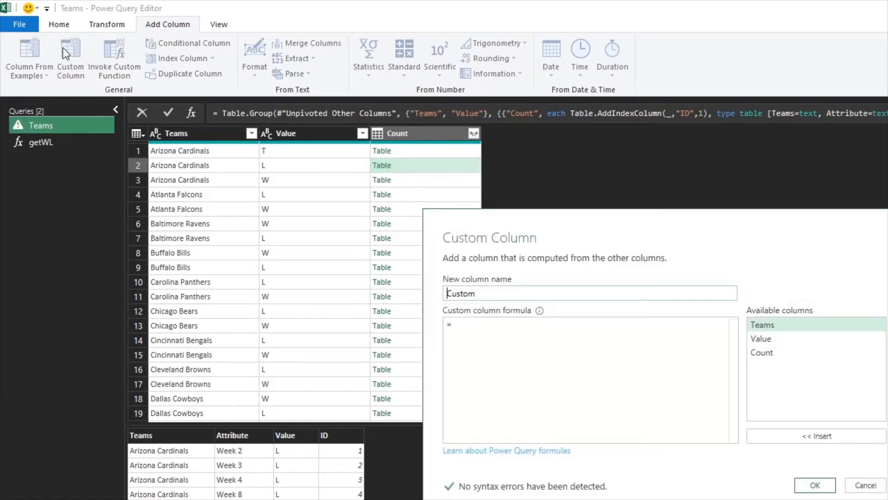
left_click_drag(504, 295, 350, 280)
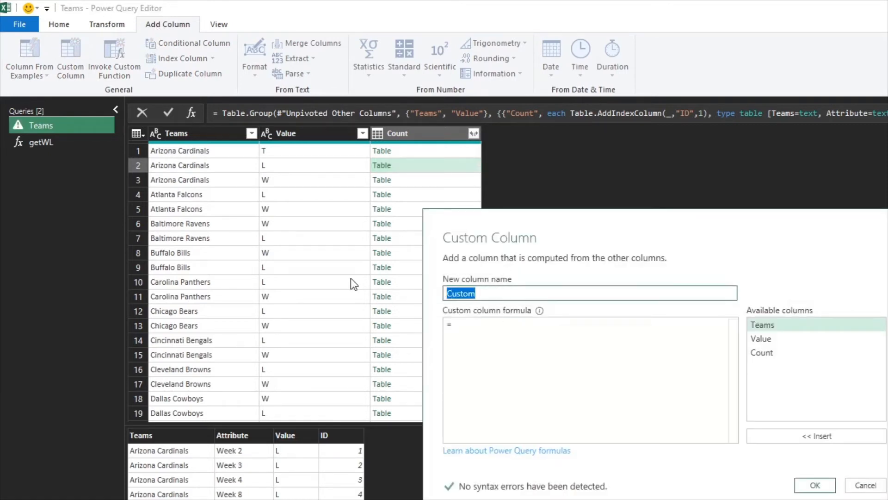
type("Max")
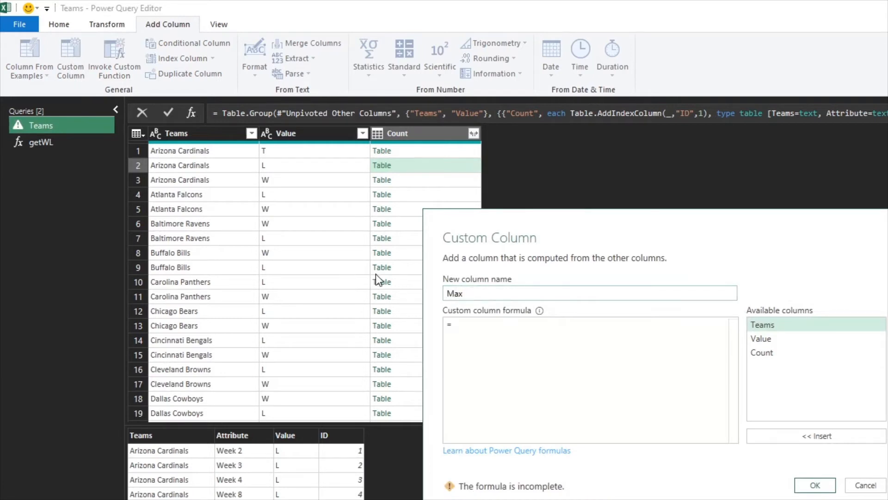
Enter Table.Column([Count],"ID") as the Max column's formula and create the column
left_click(497, 329)
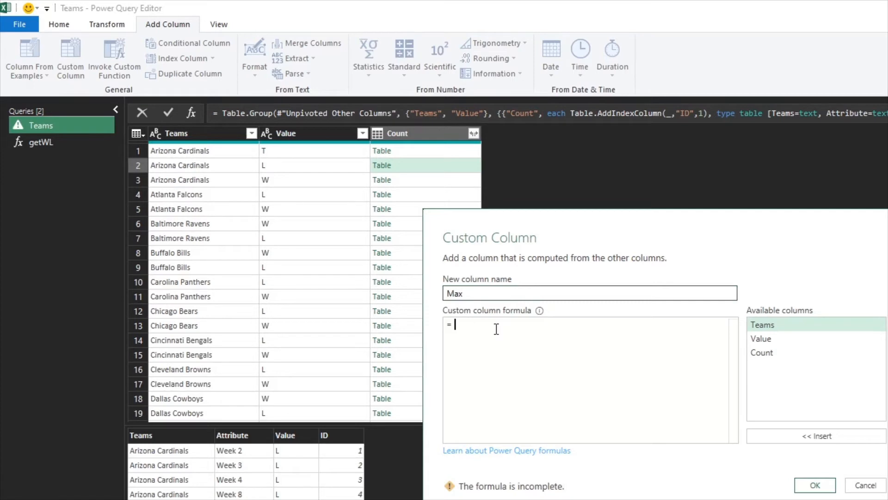
type("Table.Column(")
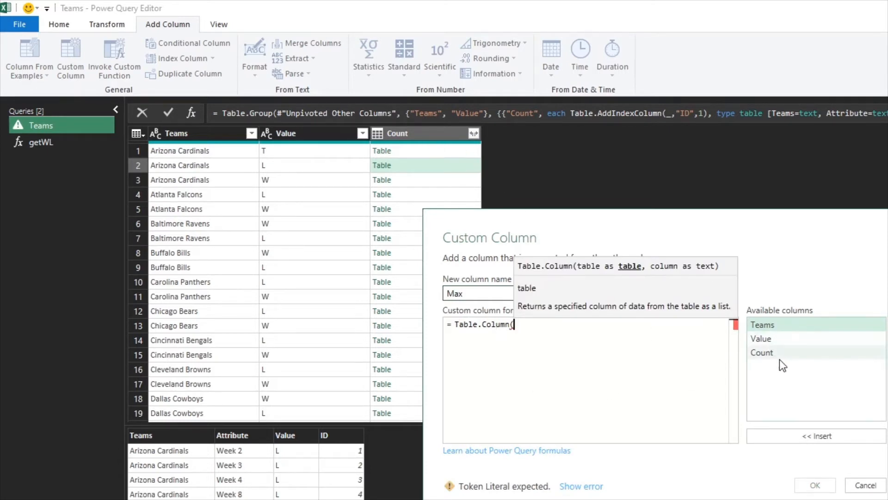
left_click(770, 351)
double_click(770, 351)
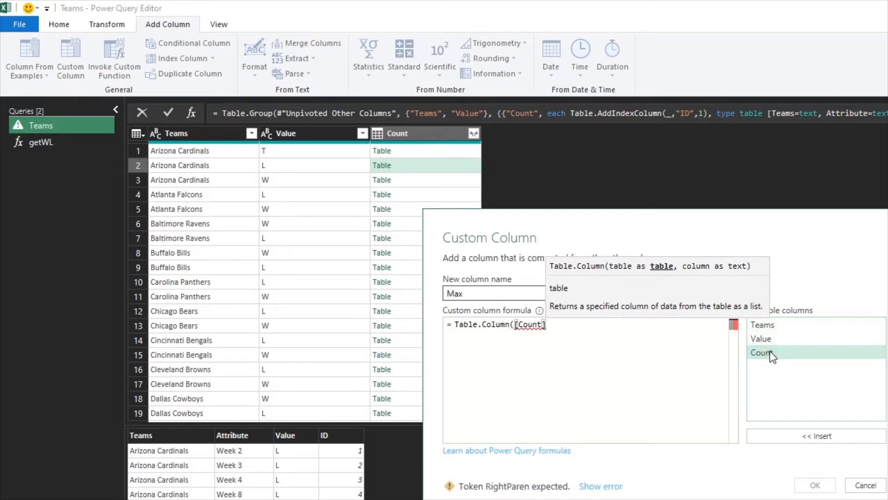
type(",")
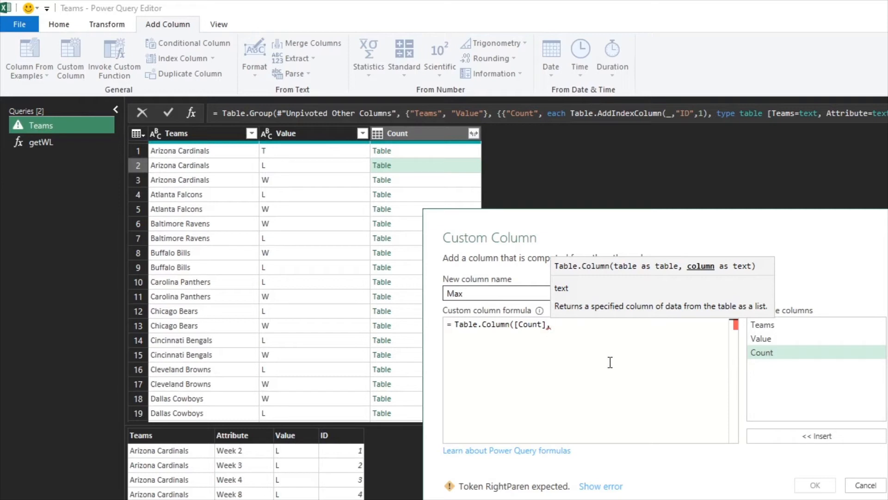
type("[")
type("ID]")
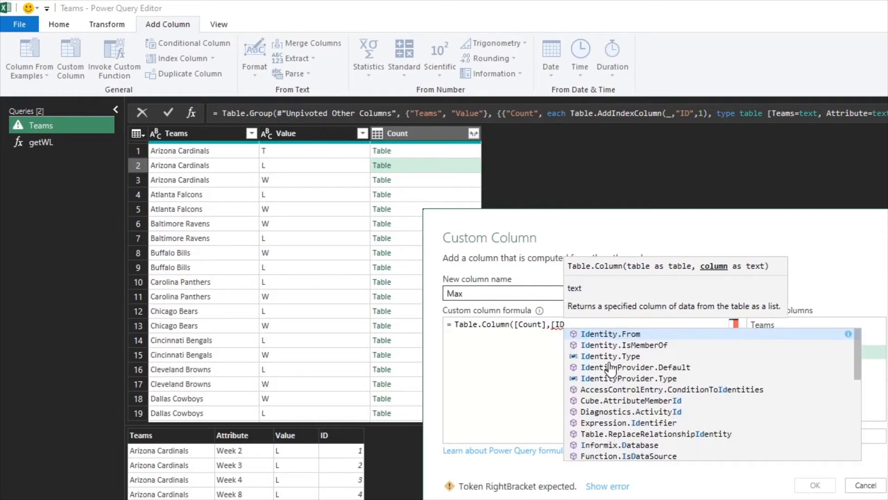
key("BackSpace")
key("BackSpace")
key("BackSpace")
key("BackSpace")
type("\"ID\"")
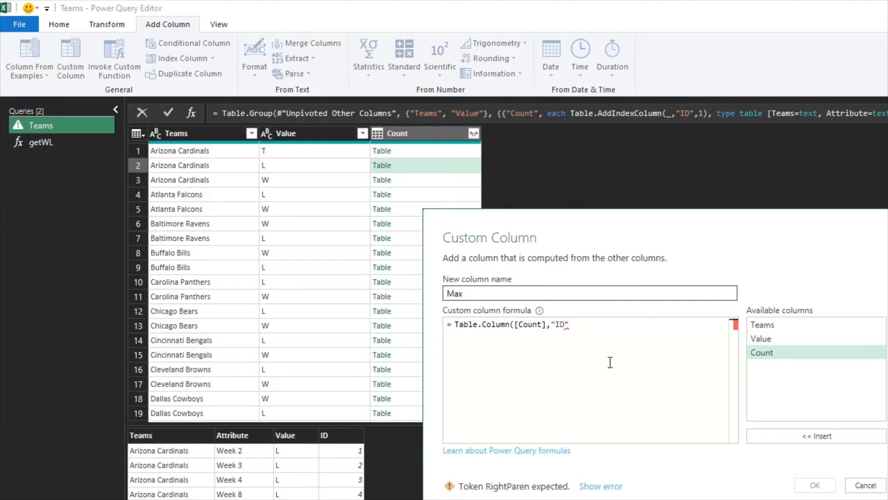
type(")")
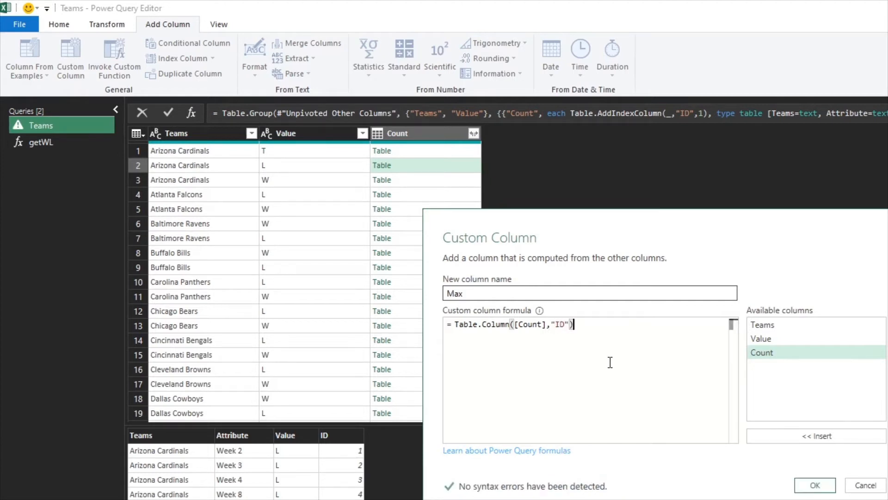
left_click_drag(596, 228, 413, 168)
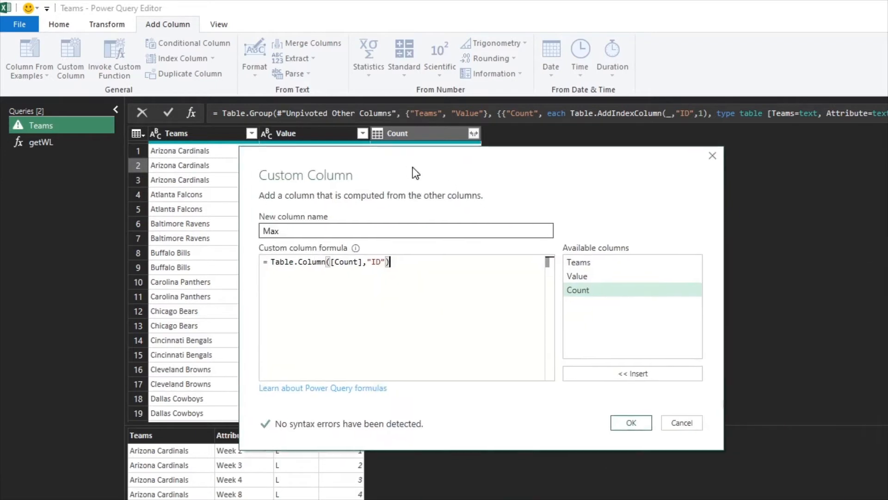
left_click(643, 423)
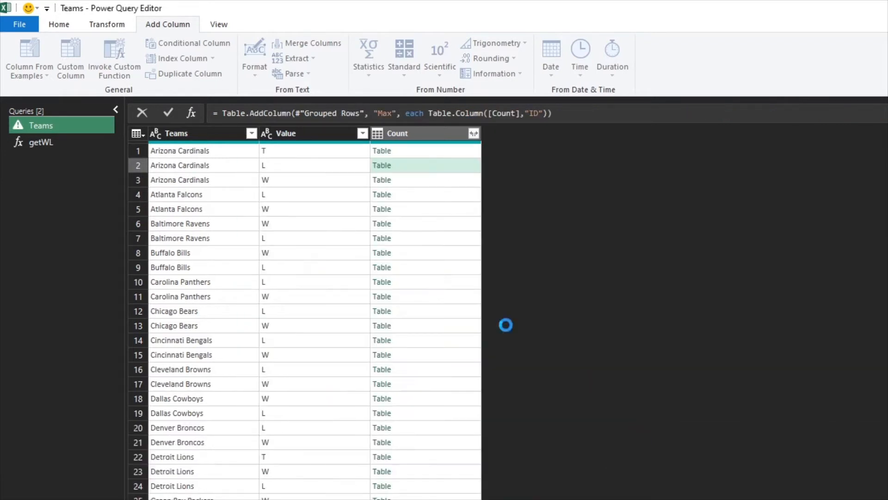
Preview the nested Max lists for the Arizona Cardinals' T, L and W groups and the Atlanta Falcons' L group
left_click(523, 151)
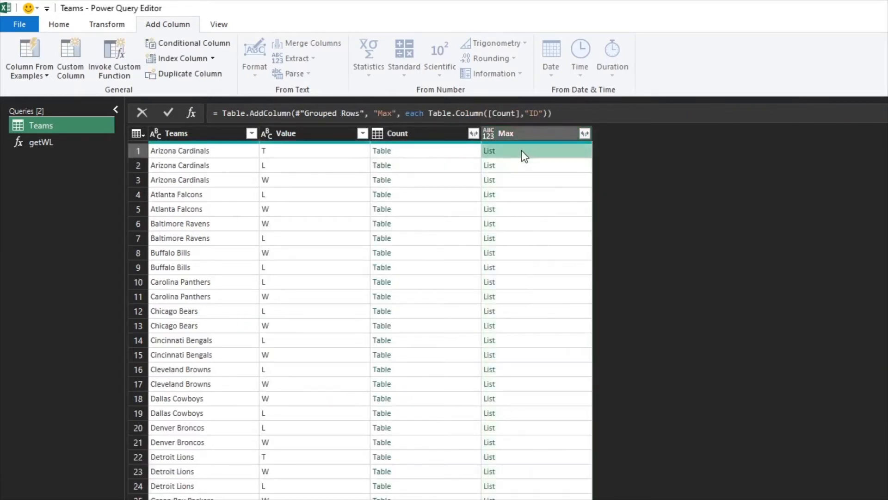
left_click(524, 165)
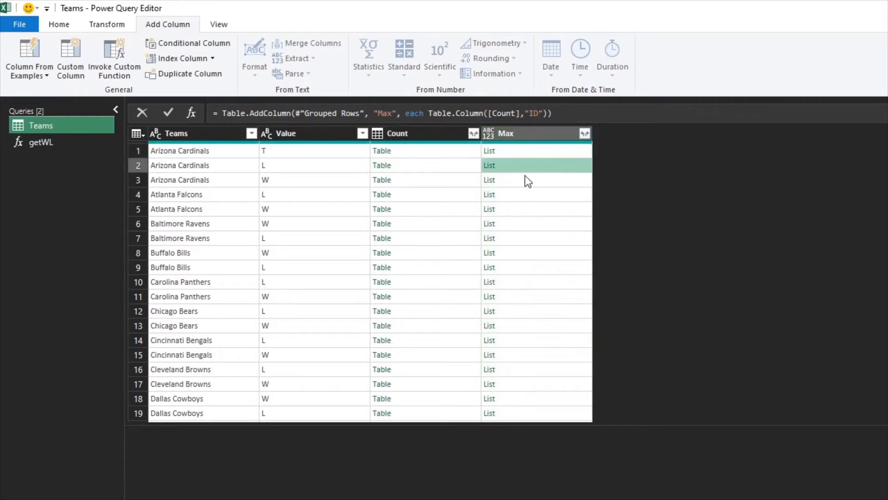
left_click(525, 180)
left_click(531, 196)
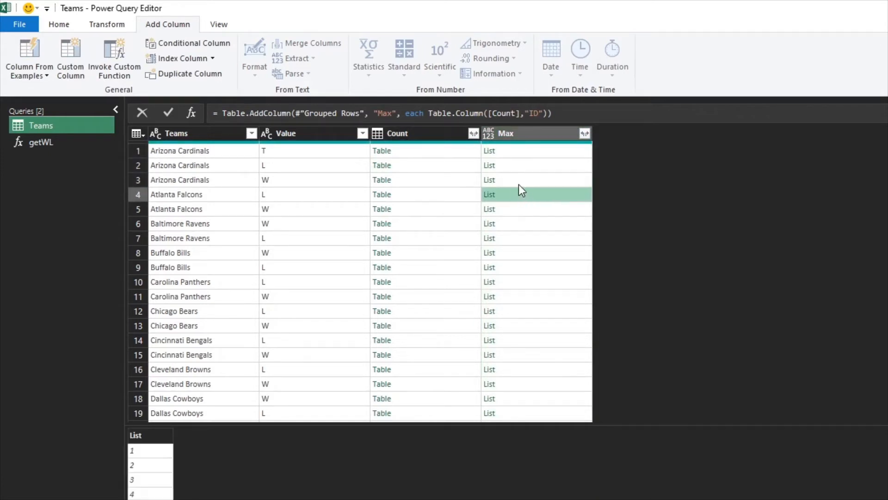
Wrap the Max column's Table.Column expression in List.Max so it returns each ID list's maximum
left_click(429, 113)
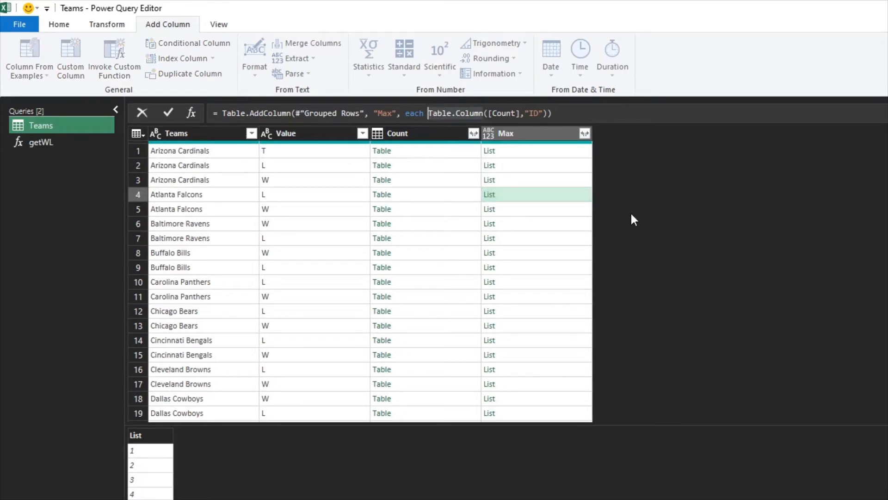
type("List.Max(")
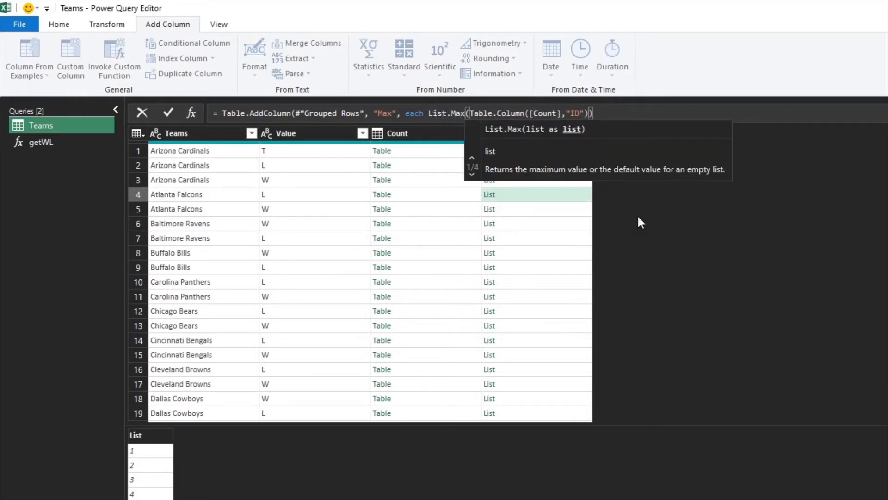
left_click(638, 111)
type(")")
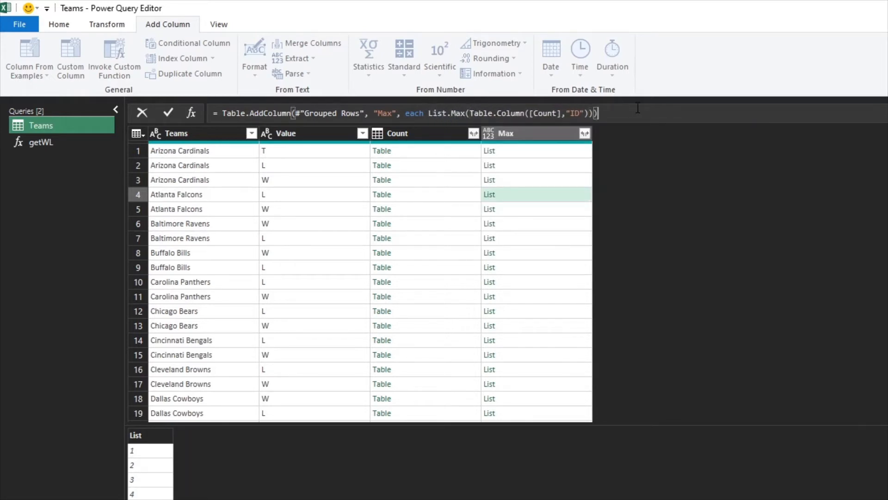
key("Return")
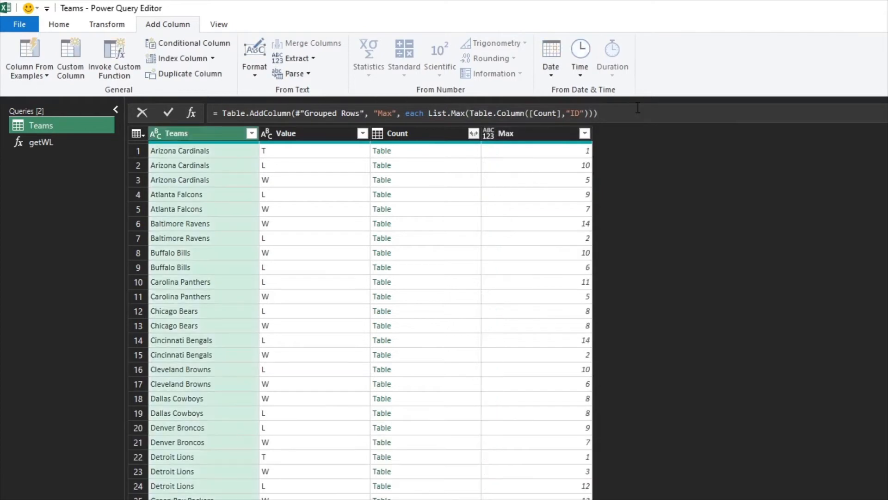
Inspect the Max values for the Arizona Cardinals, Atlanta Falcons and Baltimore Ravens groups
left_click(542, 178)
left_click(549, 195)
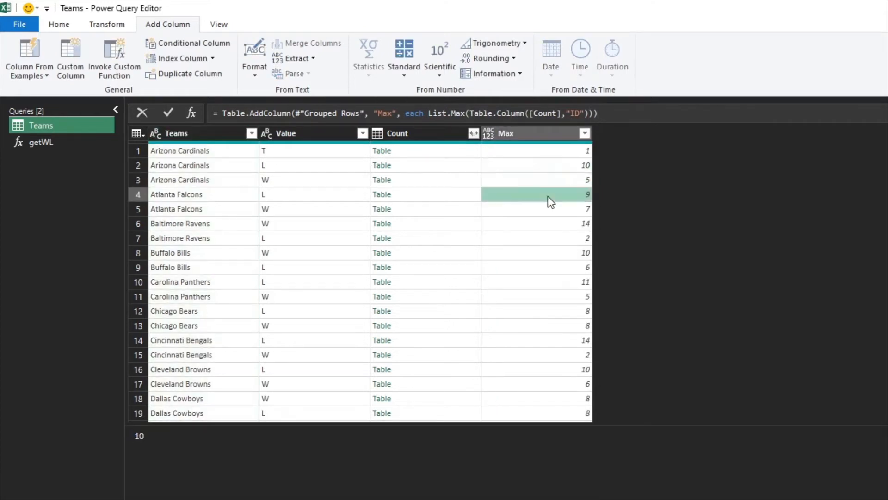
left_click(548, 211)
left_click(552, 224)
left_click(552, 184)
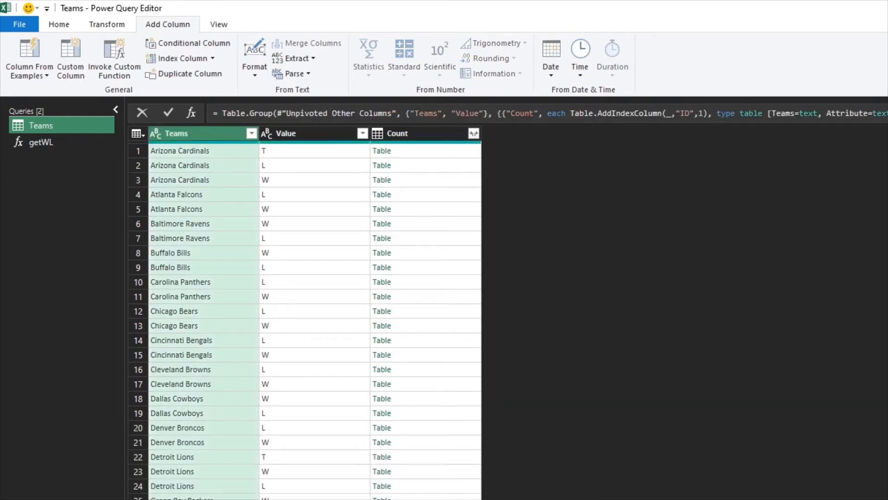
Add GroupKind.Local as the final argument of the Table.Group formula in the Grouped Rows step
left_click(275, 113)
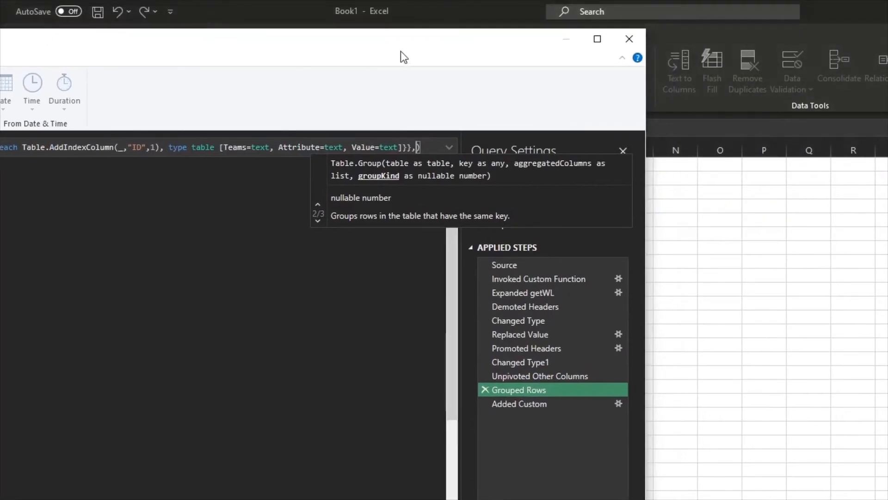
left_click_drag(423, 45, 317, 51)
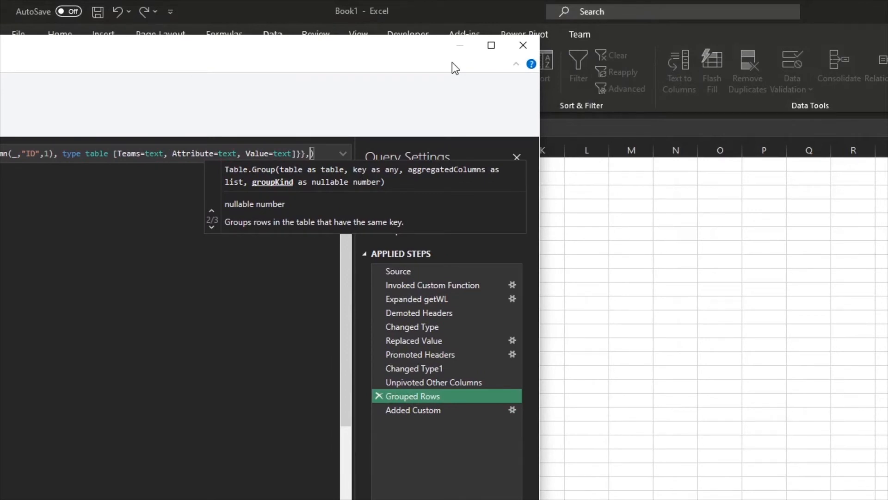
type("Grou")
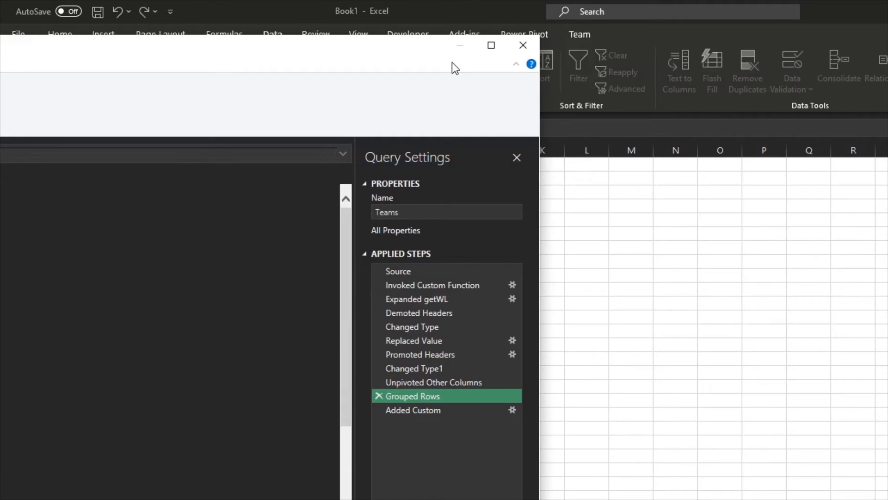
left_click_drag(419, 50, 887, 62)
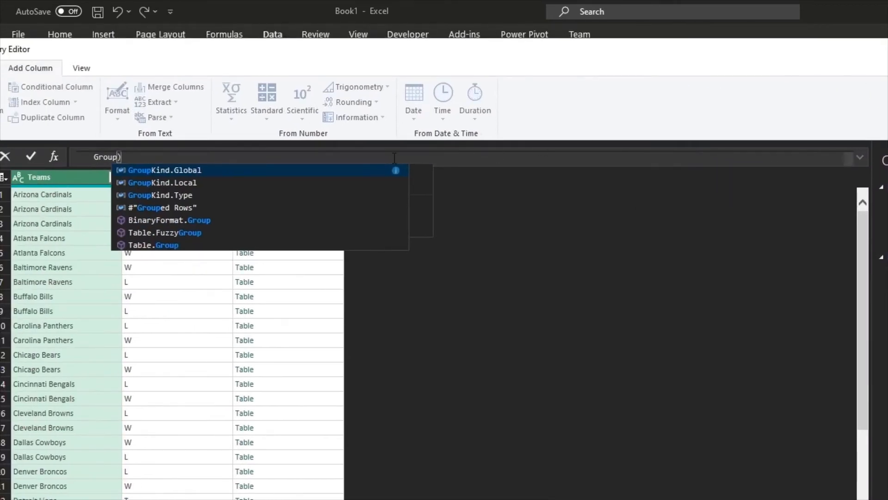
left_click(199, 183)
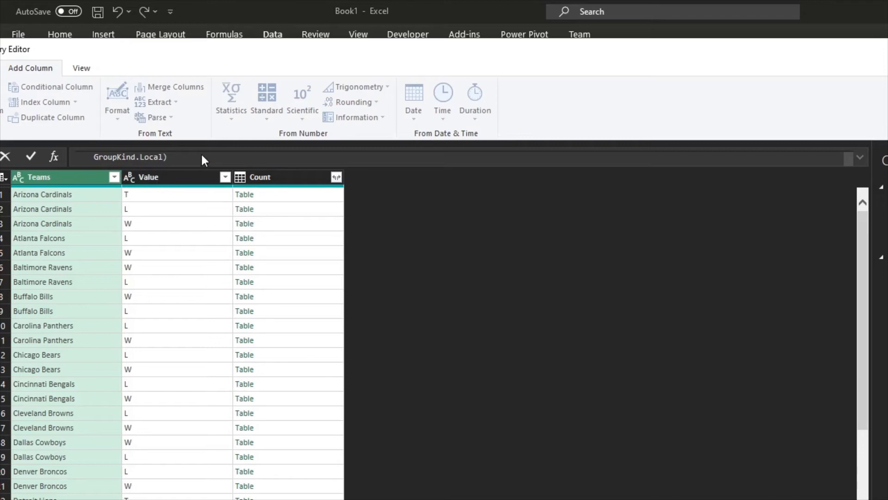
key("Return")
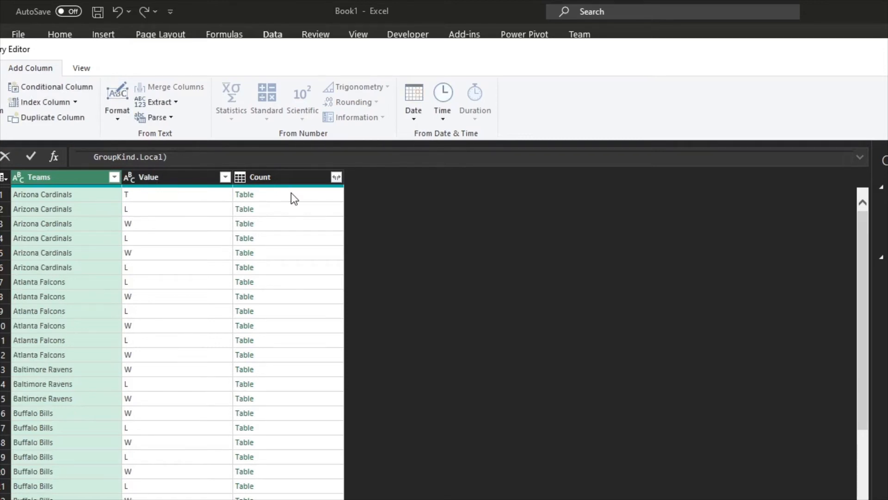
Preview the Arizona Cardinals' nested Count tables, and check the Max values in the Added Custom step
left_click(292, 194)
left_click(292, 209)
left_click(296, 236)
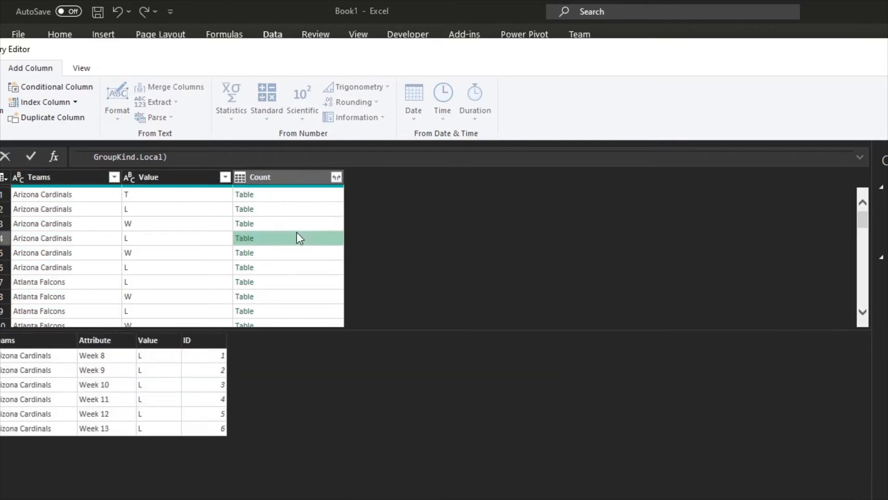
left_click(296, 253)
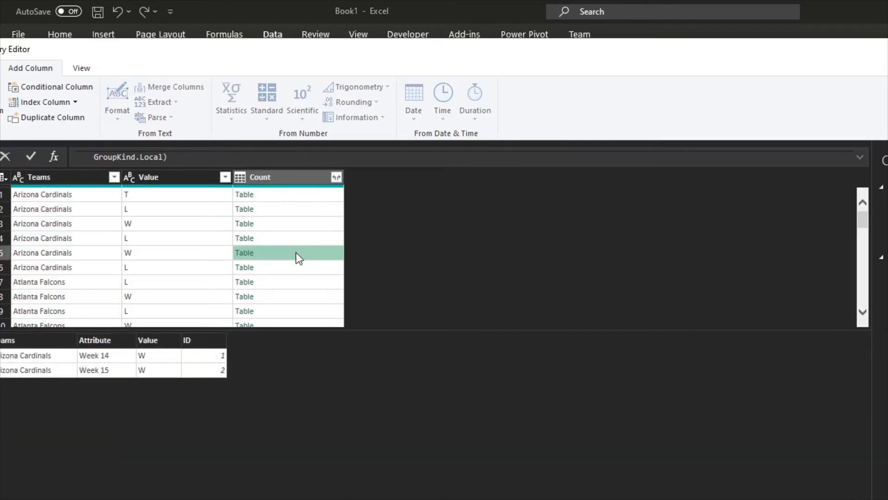
left_click_drag(492, 55, 694, 1)
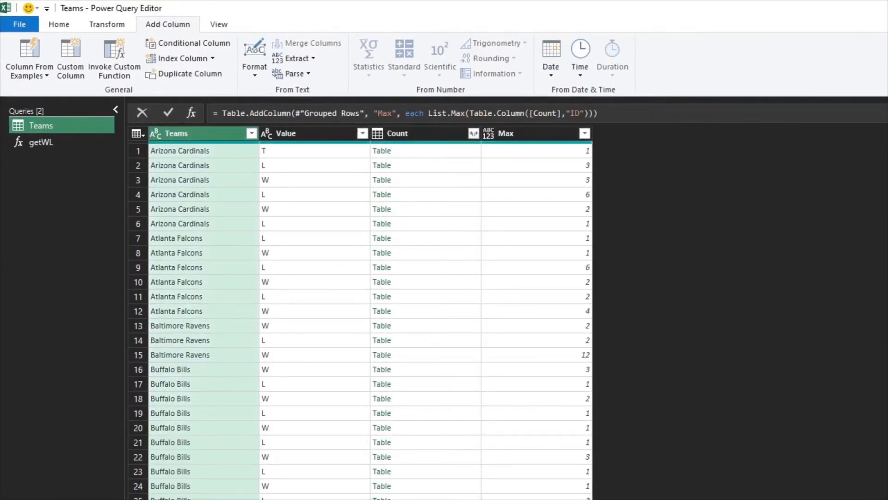
left_click(536, 168)
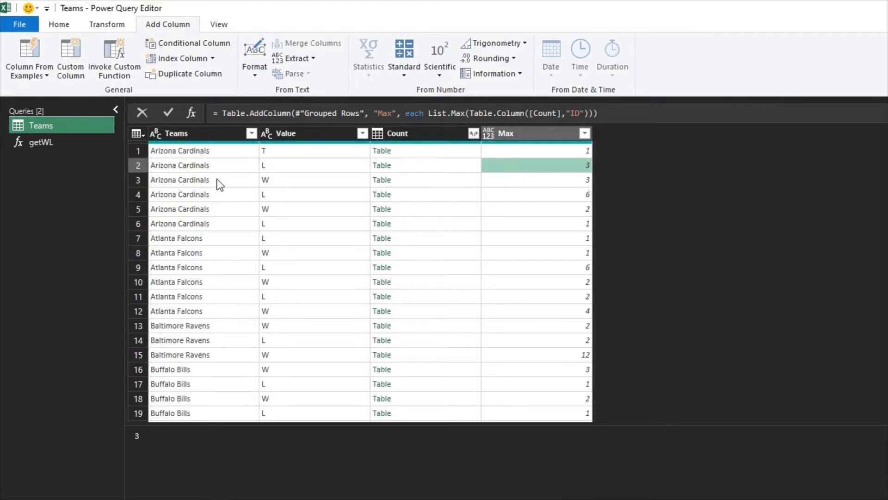
Group the table by Teams with an All Rows aggregation column named Count, and preview the Arizona Cardinals' nested table
left_click(189, 182)
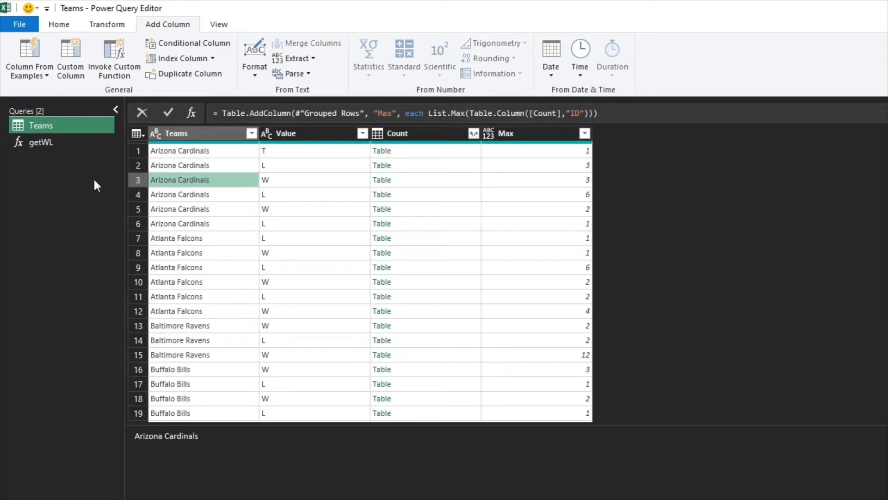
left_click(59, 26)
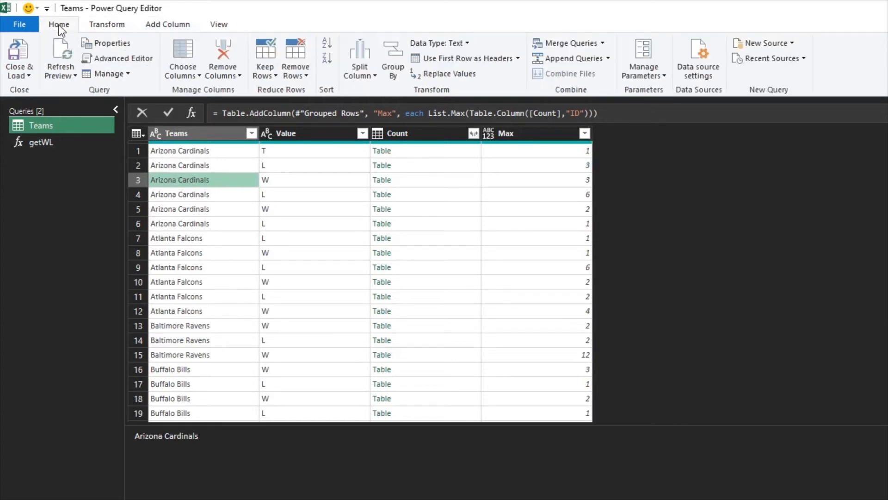
left_click(390, 57)
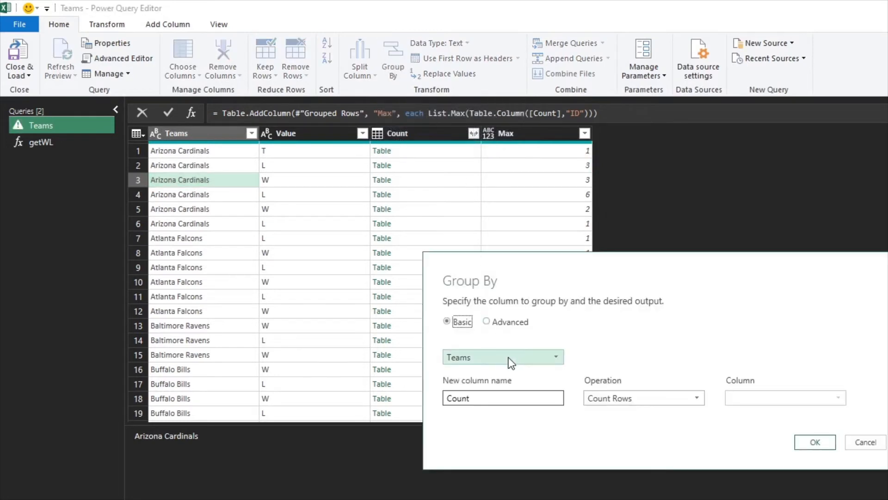
left_click_drag(662, 261, 405, 149)
left_click(395, 285)
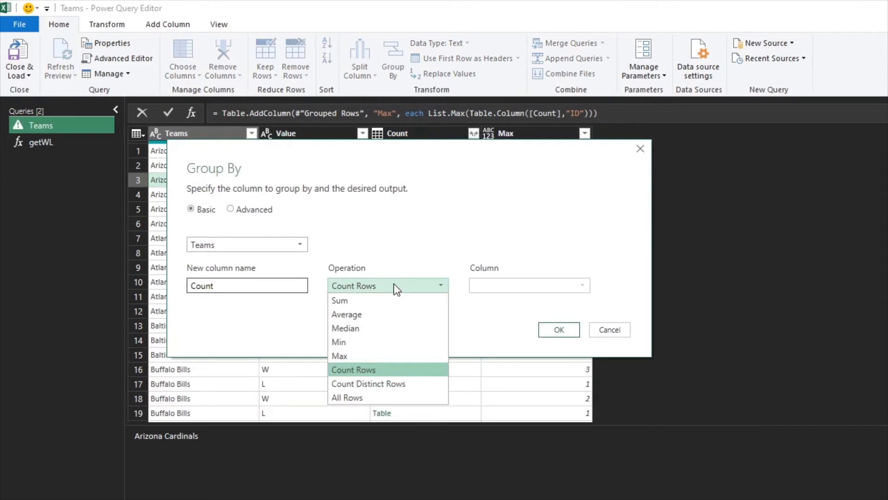
left_click(369, 397)
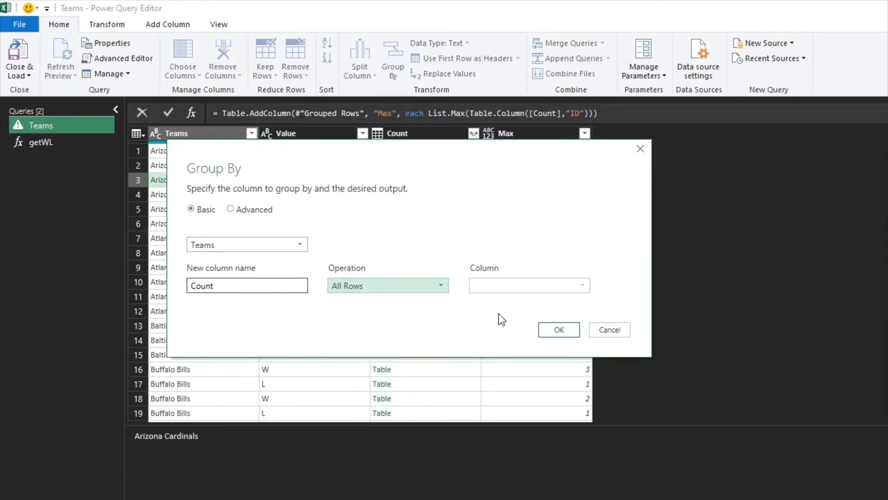
left_click(560, 330)
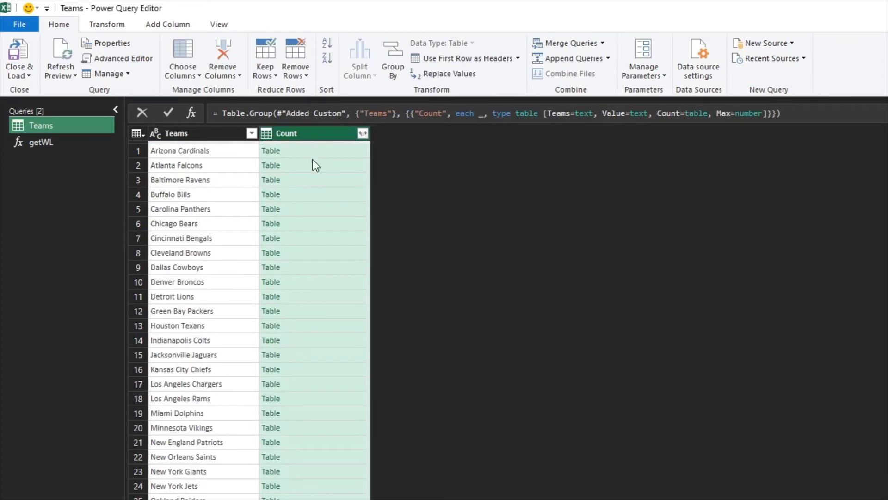
left_click(313, 150)
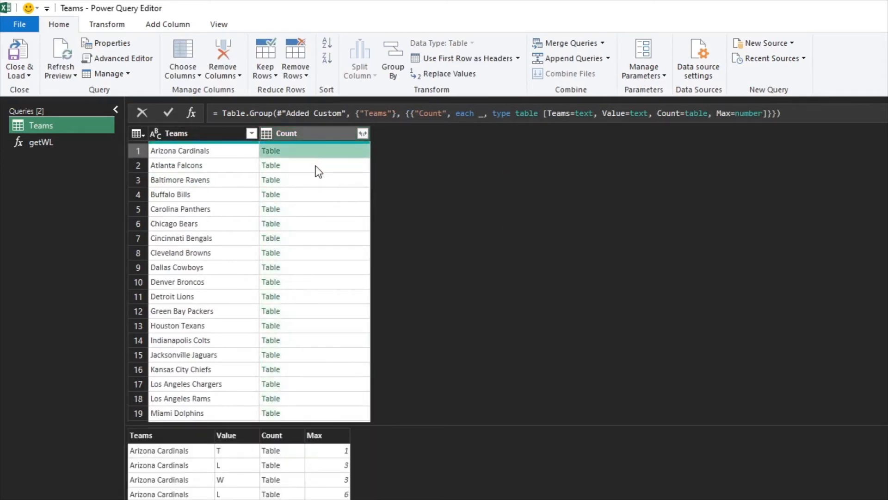
Preview the nested Count tables for the Atlanta Falcons, Baltimore Ravens and Buffalo Bills, ending on the Ravens
left_click(321, 169)
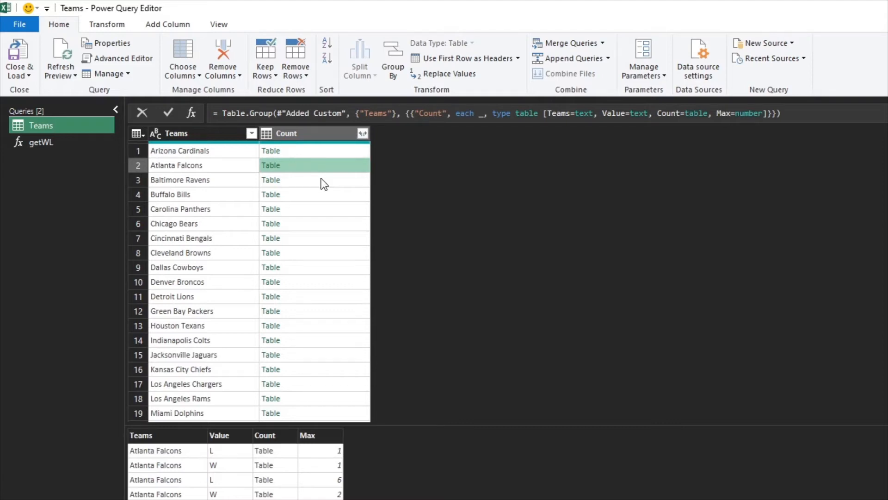
left_click(321, 179)
left_click(324, 195)
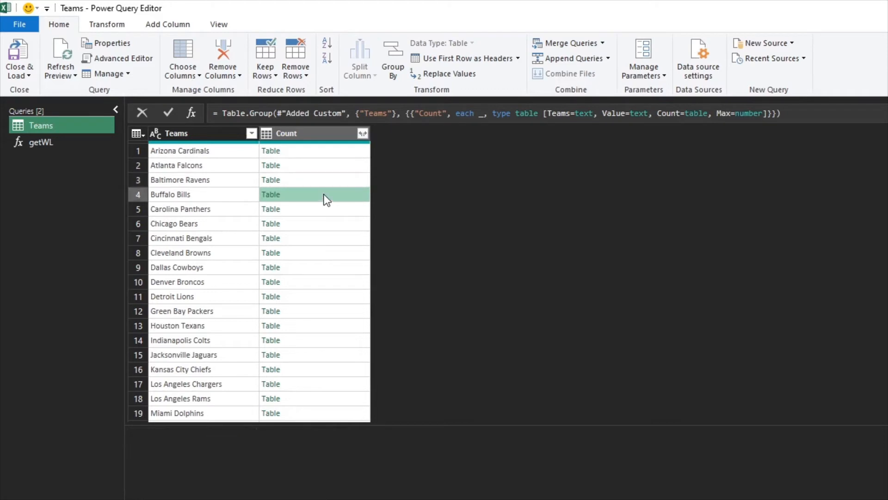
left_click(332, 180)
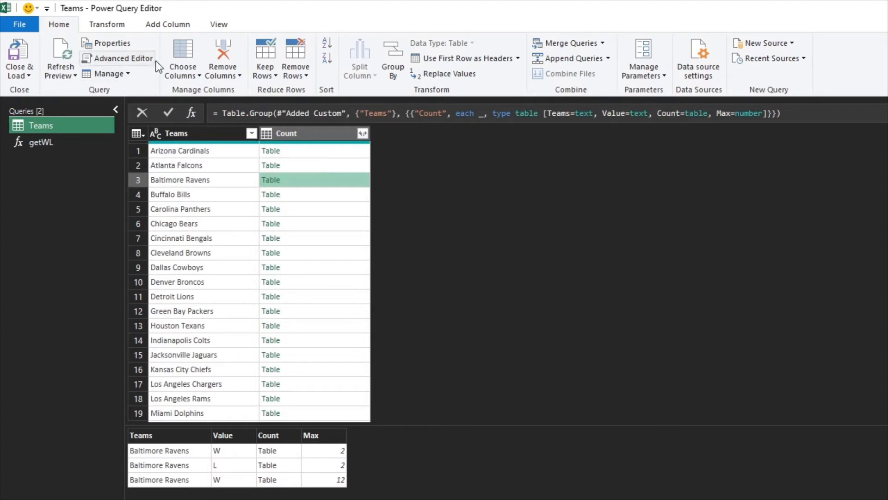
left_click(156, 24)
left_click(71, 51)
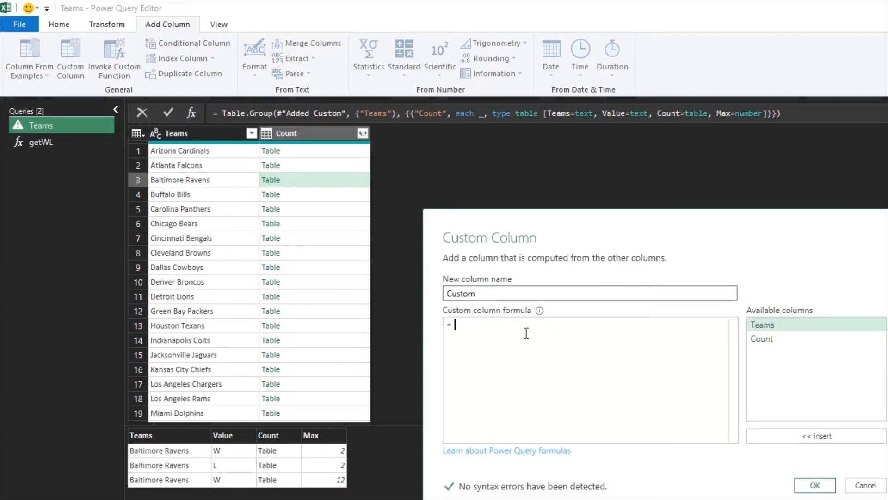
type("Table")
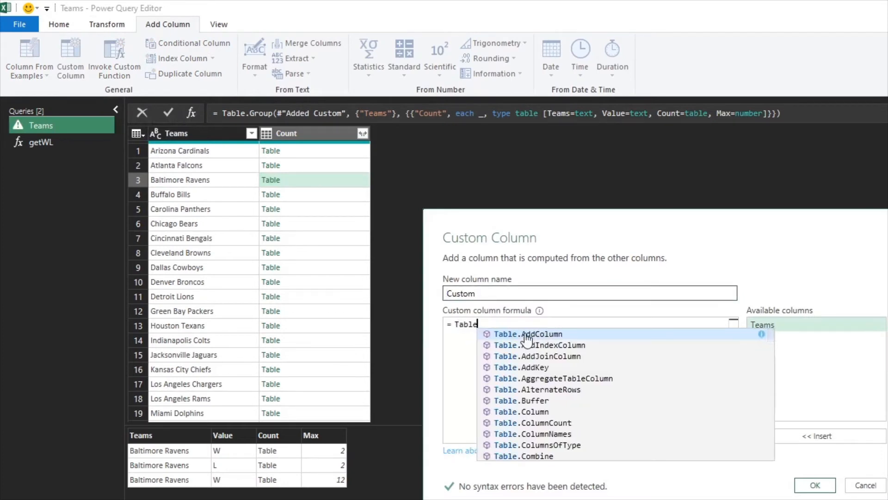
type(".A")
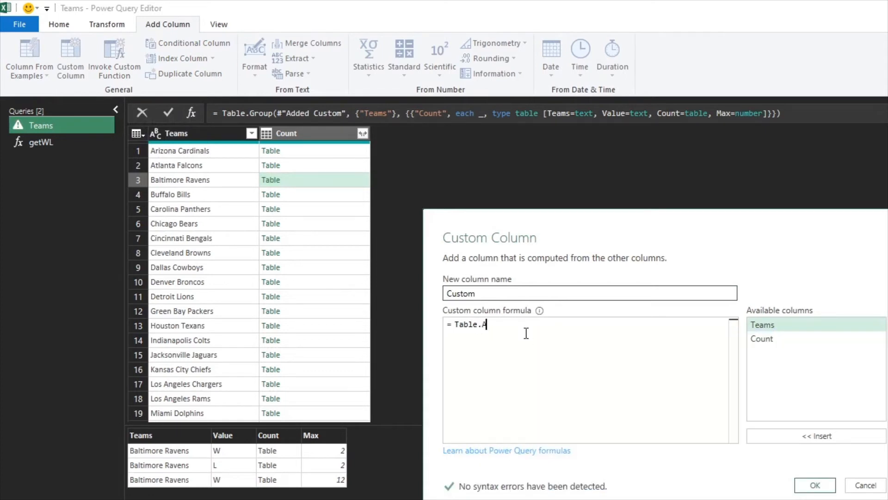
type("ddColumn(")
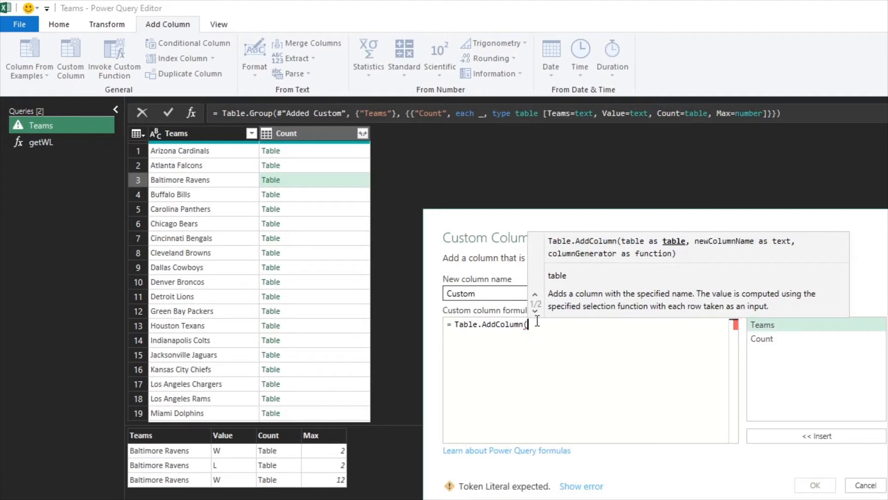
left_click(864, 484)
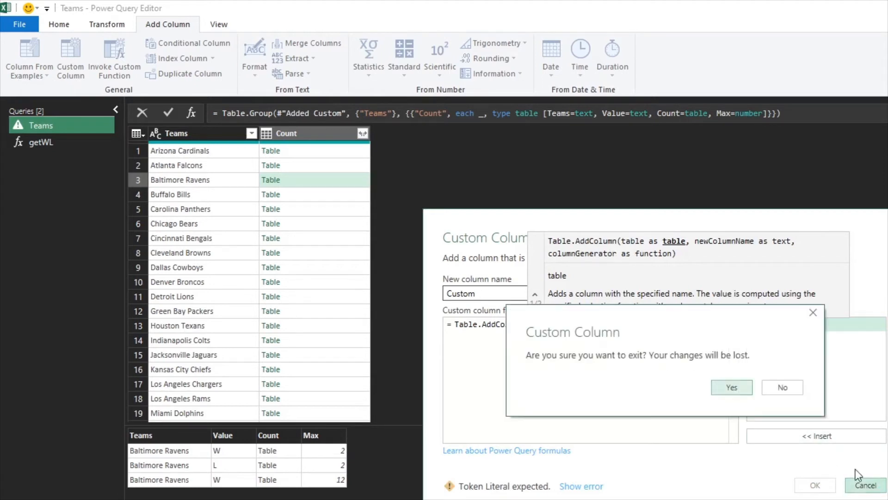
left_click(795, 385)
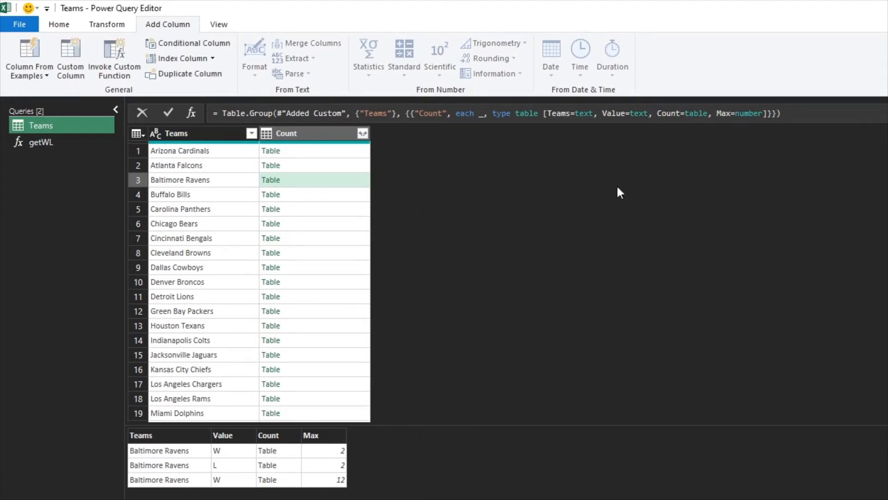
Add a custom column named Custom with the formula Table.SelectRows([Count], each [Value]="W")
left_click(68, 46)
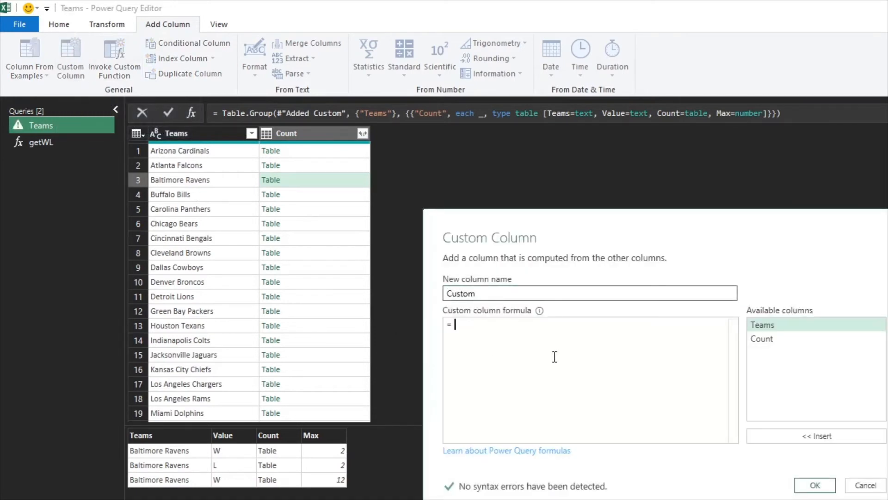
type("Tabl")
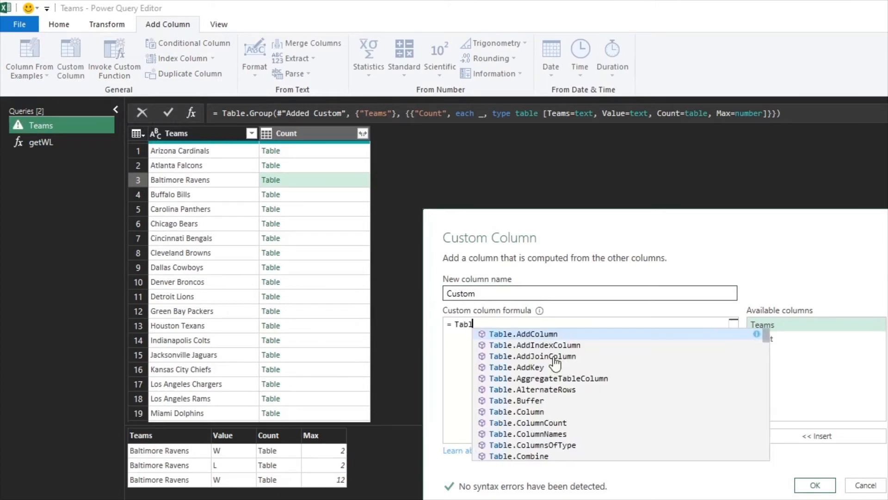
type("e.Sel")
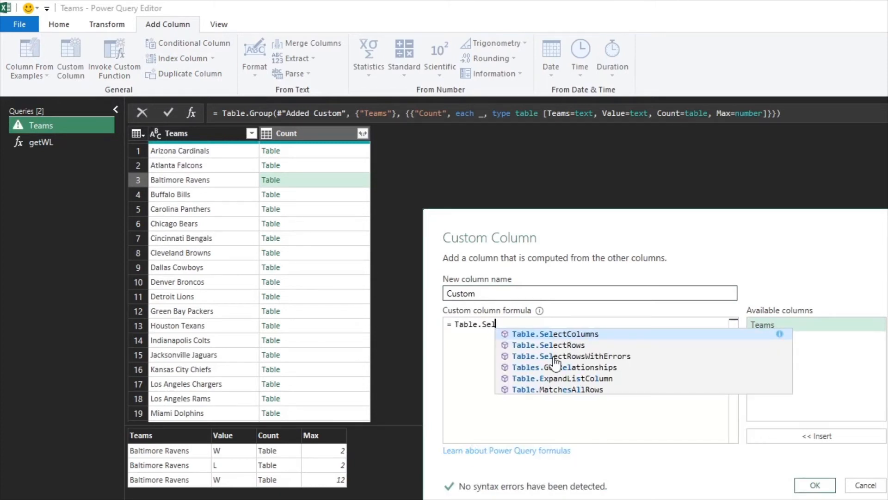
key("Down")
key("Tab")
type("(")
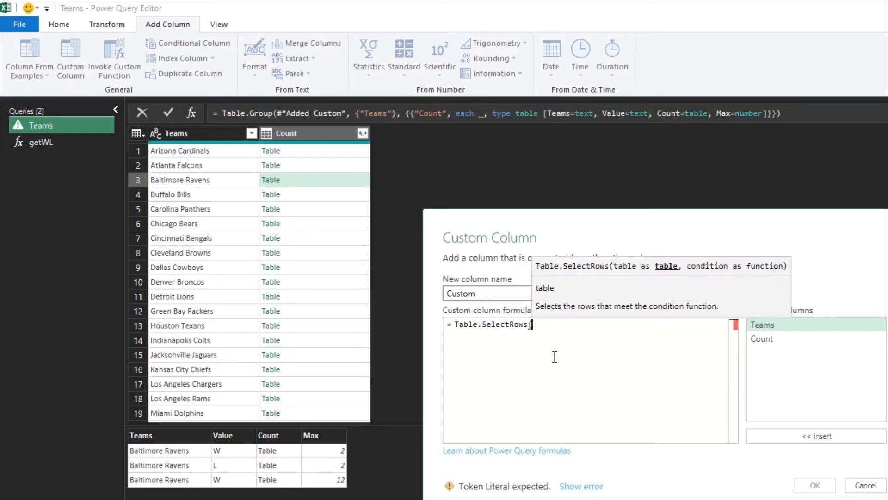
left_click(771, 337)
double_click(771, 337)
type(",")
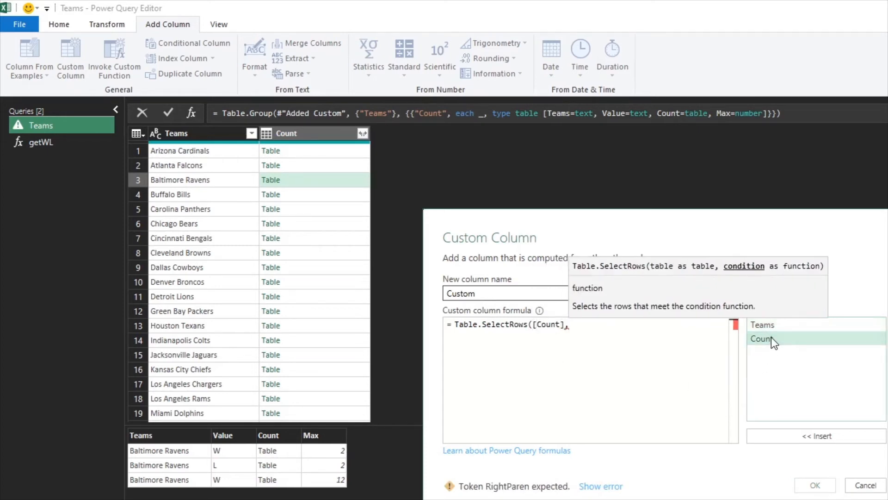
type(" each")
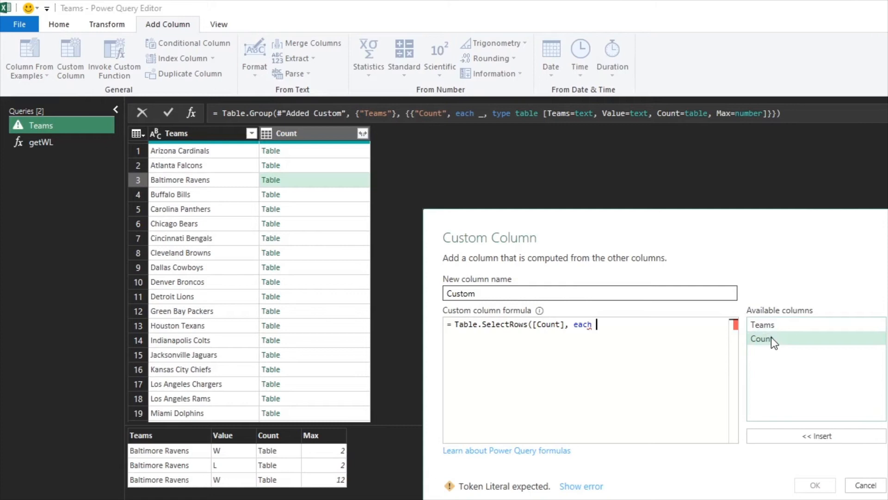
type("[")
type("Value")
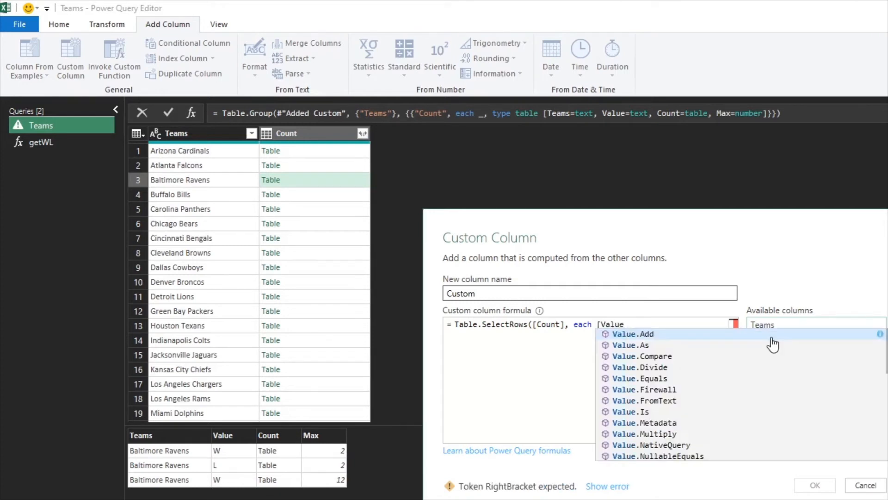
type("]=\"W\")")
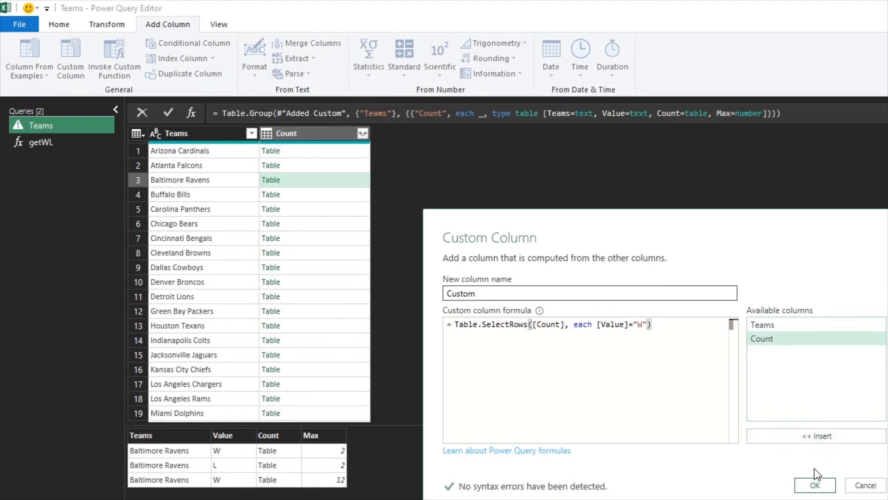
left_click(815, 483)
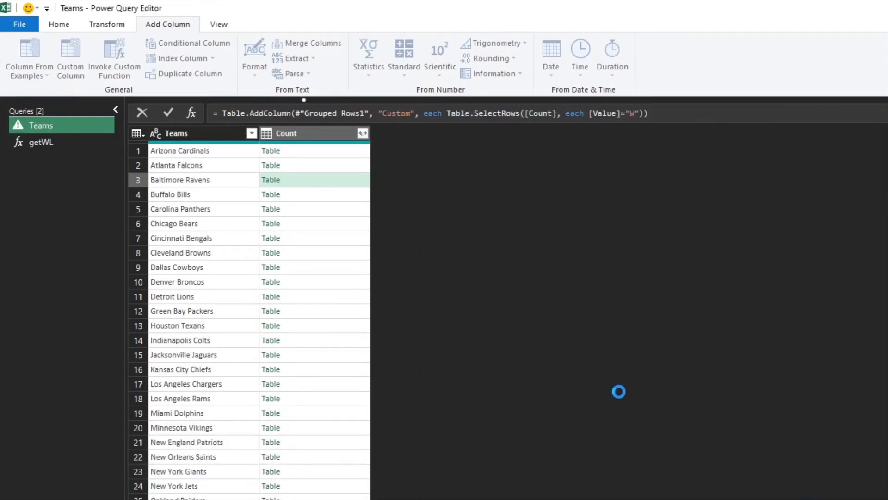
Preview the win-only nested tables in the Custom column for the teams from Arizona Cardinals to Chicago Bears
left_click(415, 150)
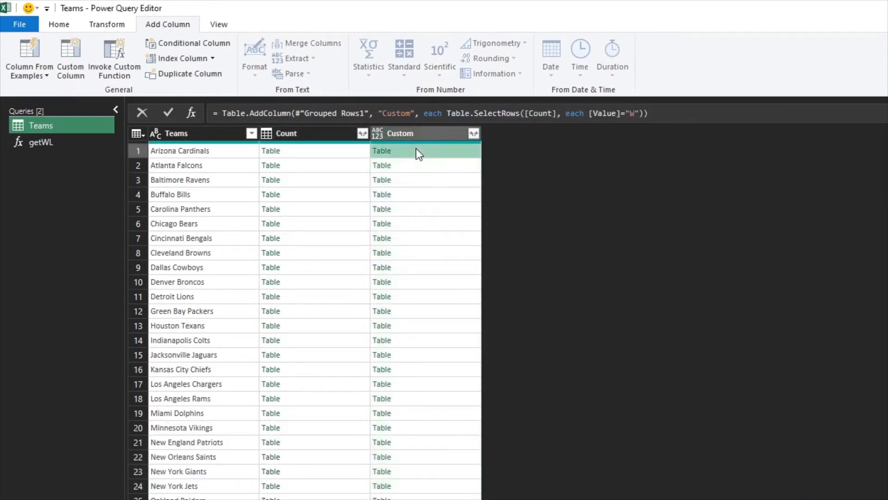
left_click(446, 168)
left_click(445, 179)
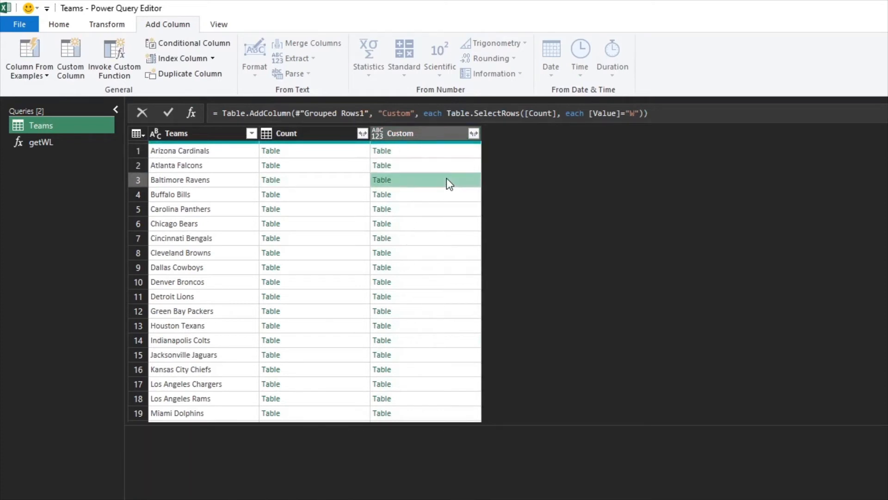
left_click(446, 194)
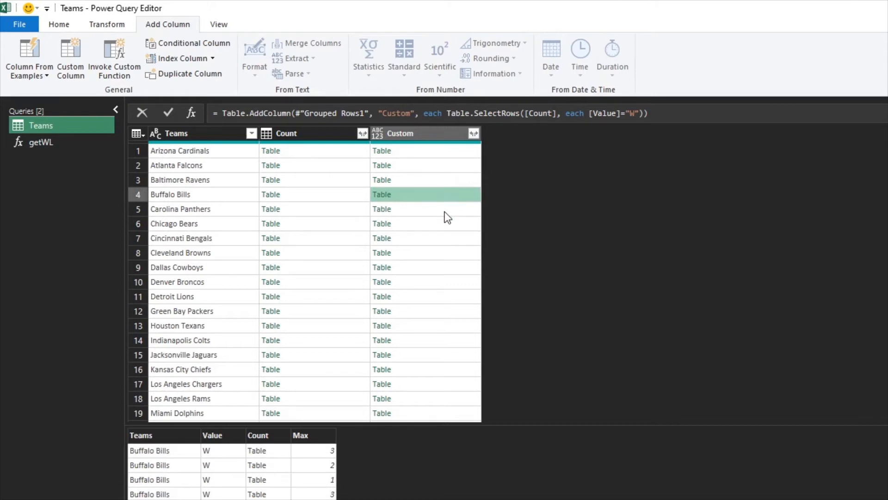
left_click(443, 212)
left_click(443, 225)
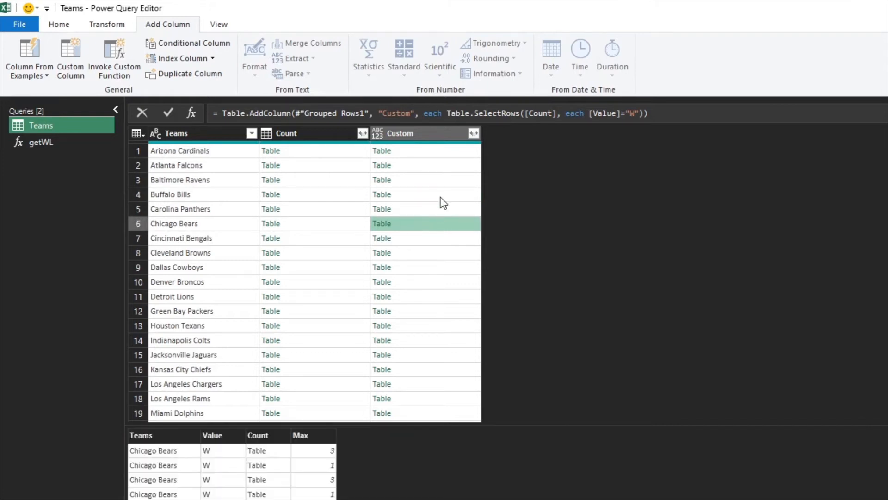
left_click(443, 202)
left_click(442, 181)
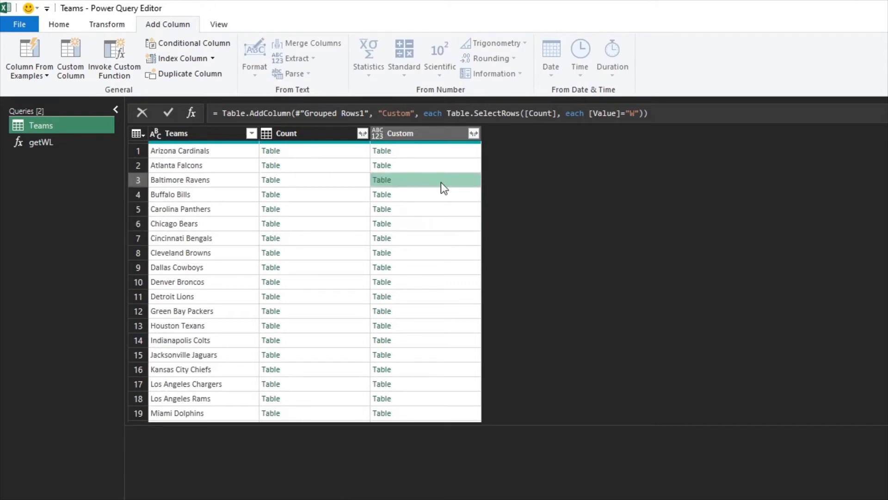
left_click(445, 113)
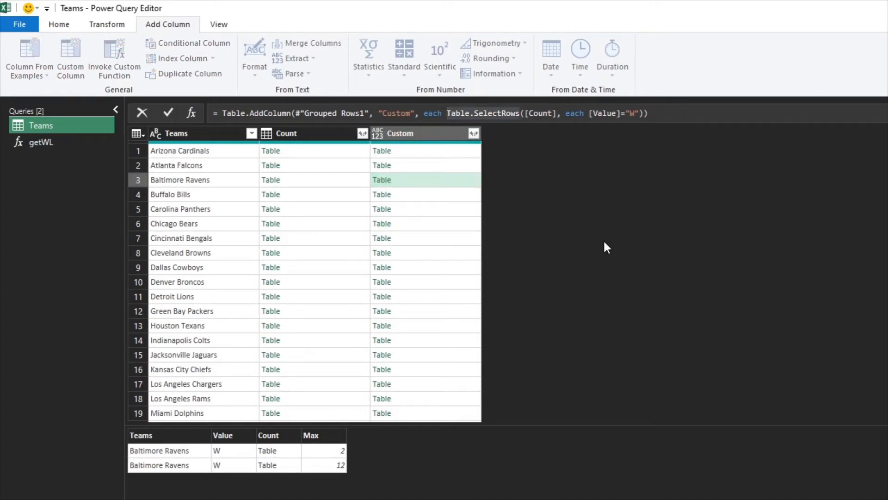
type("Table.LastN")
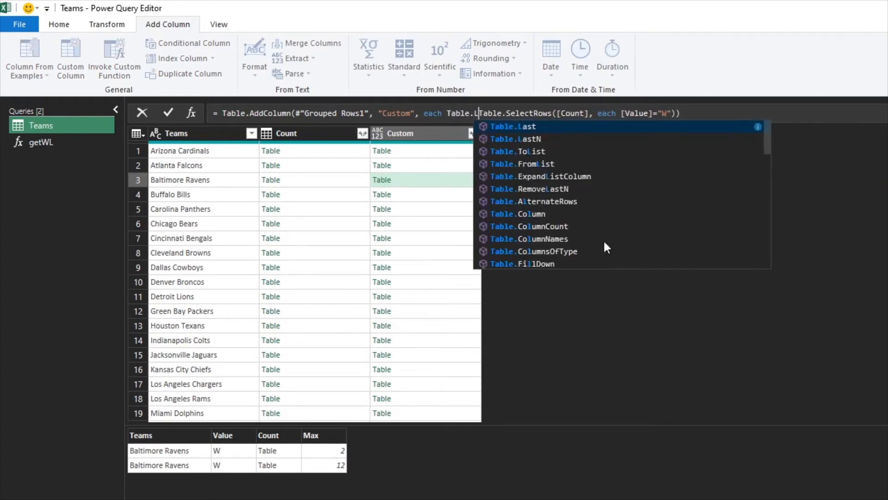
type("(")
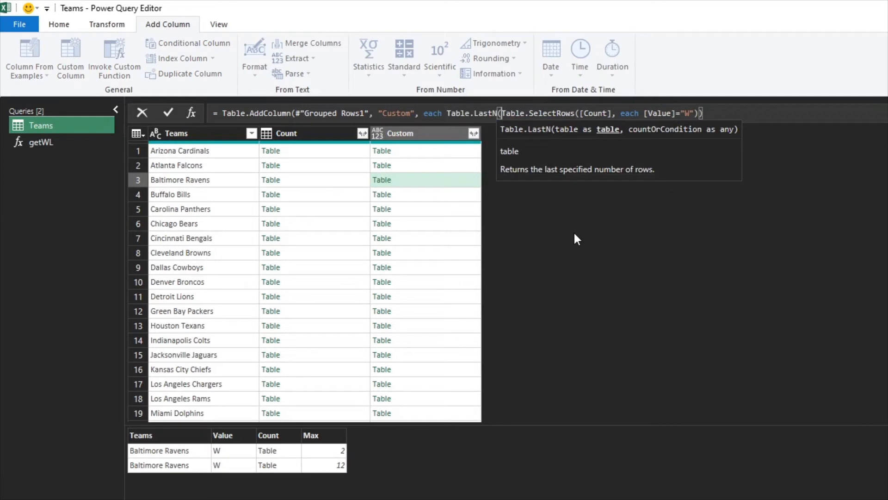
key("BackSpace")
key("BackSpace")
key("BackSpace")
key("BackSpace")
key("BackSpace")
key("BackSpace")
key("BackSpace")
key("BackSpace")
key("BackSpace")
key("BackSpace")
key("BackSpace")
key("BackSpace")
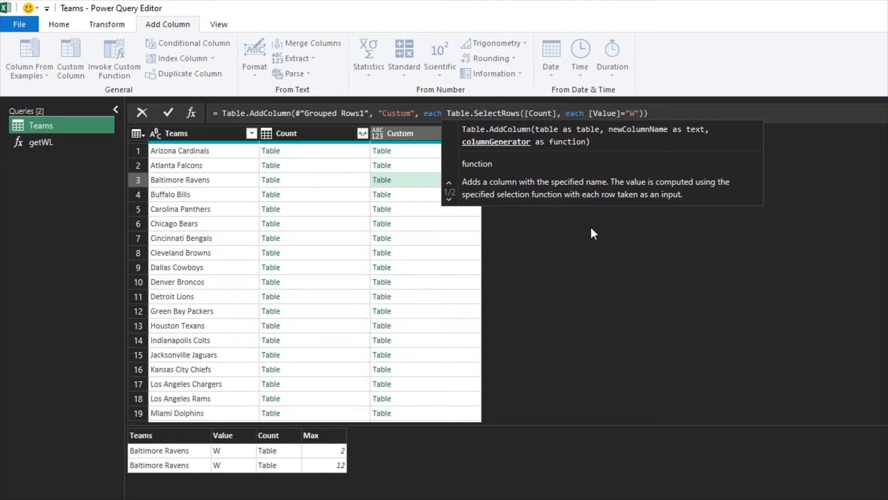
Append [Max] to the Table.SelectRows expression in the Custom column's formula, and preview the first three teams' lists
left_click(677, 111)
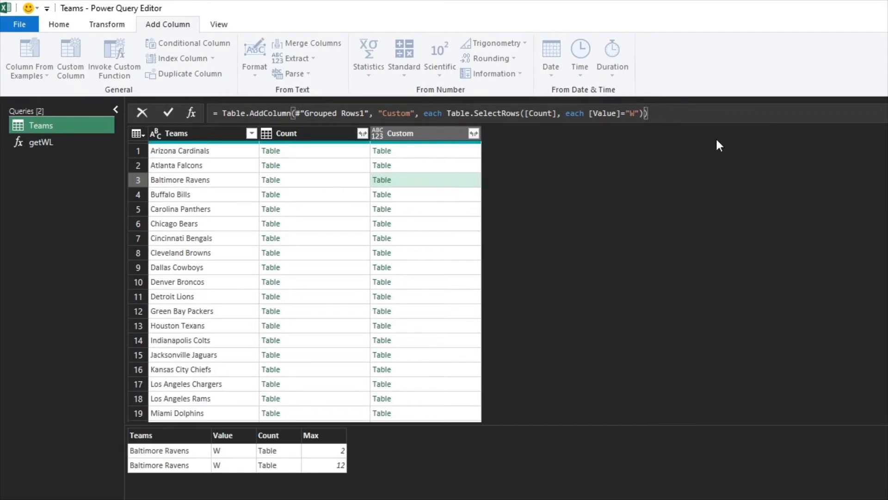
type("[Max")
key("Return")
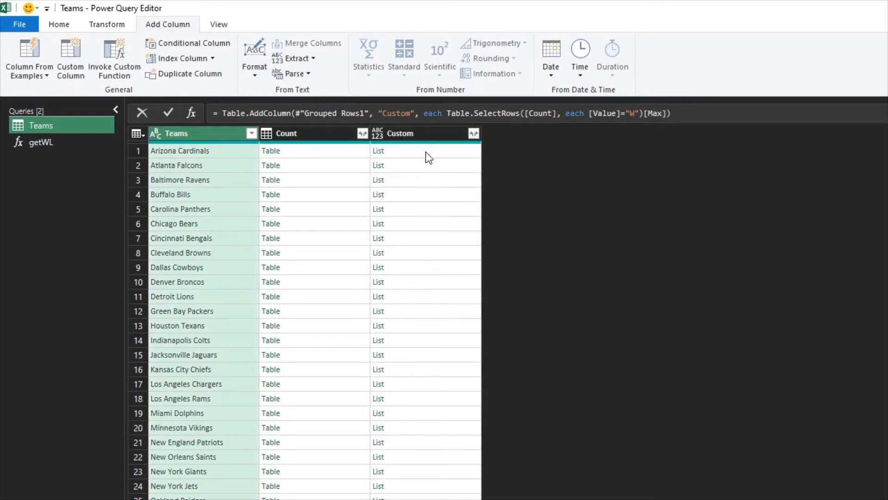
left_click(425, 152)
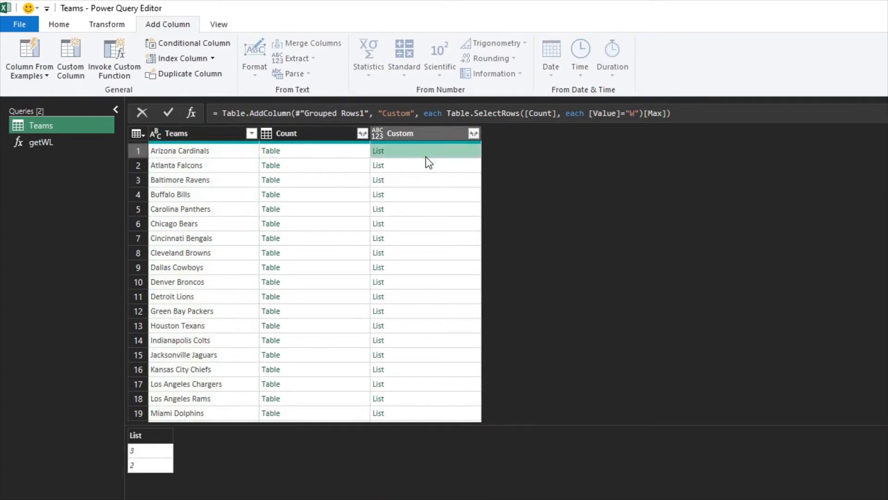
left_click(424, 165)
left_click(424, 182)
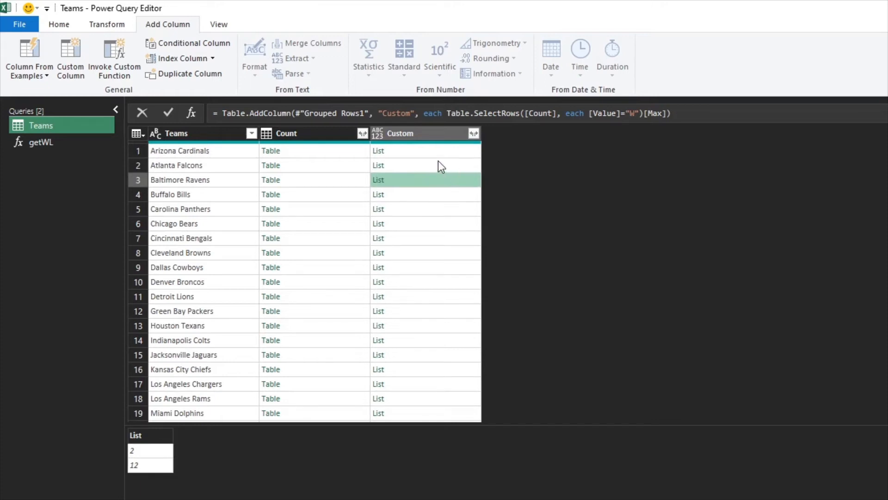
Wrap the Custom column's Table.SelectRows([Count], each [Value]="W")[Max] expression in List.Max( )
left_click(448, 111)
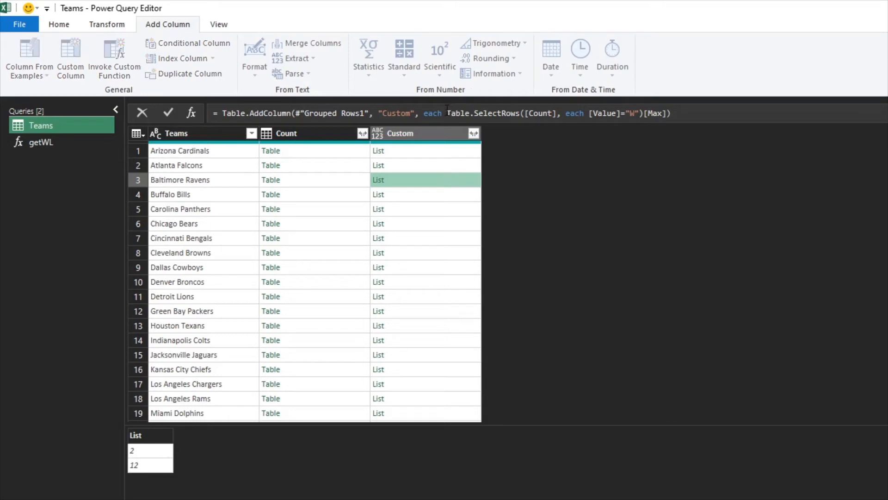
type("List.Max")
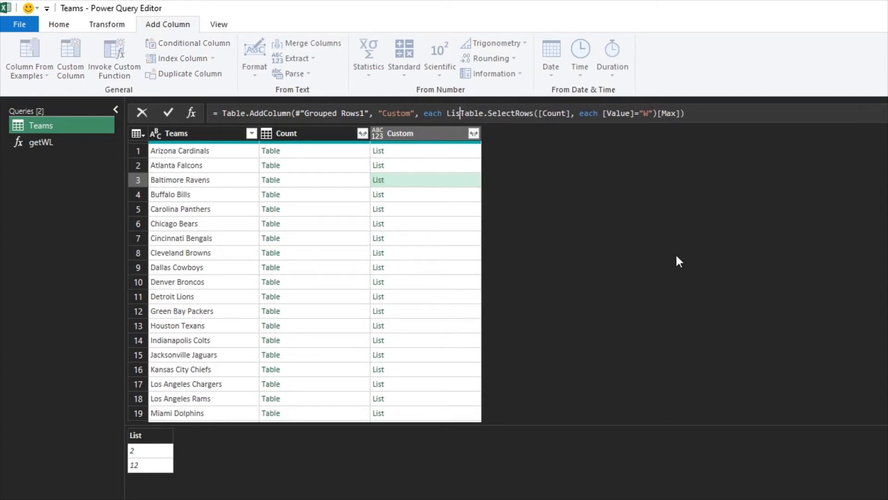
type("(")
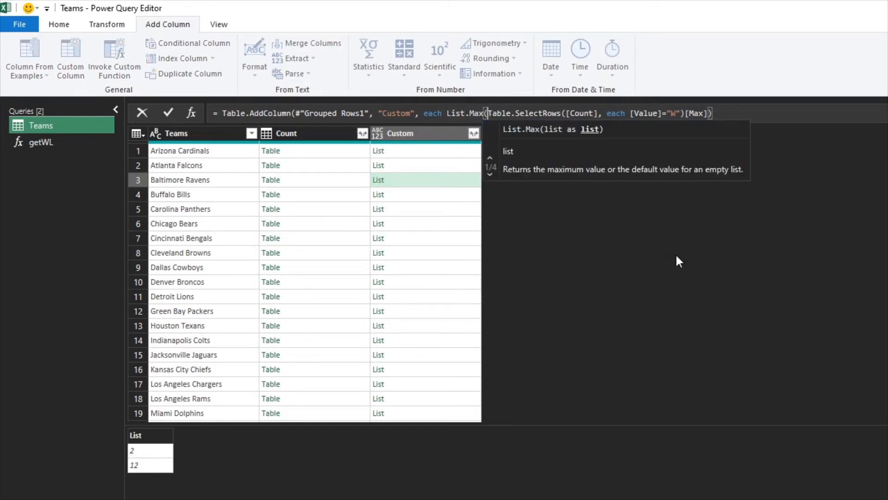
left_click(736, 109)
type(")")
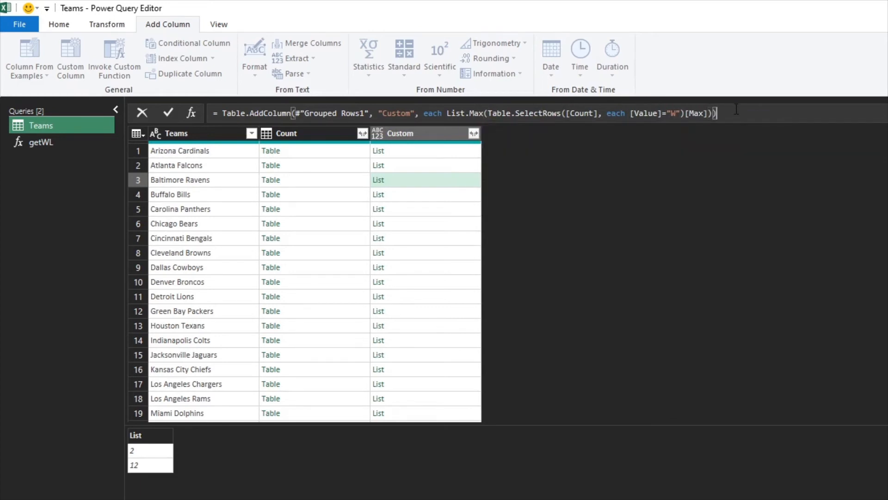
key("Return")
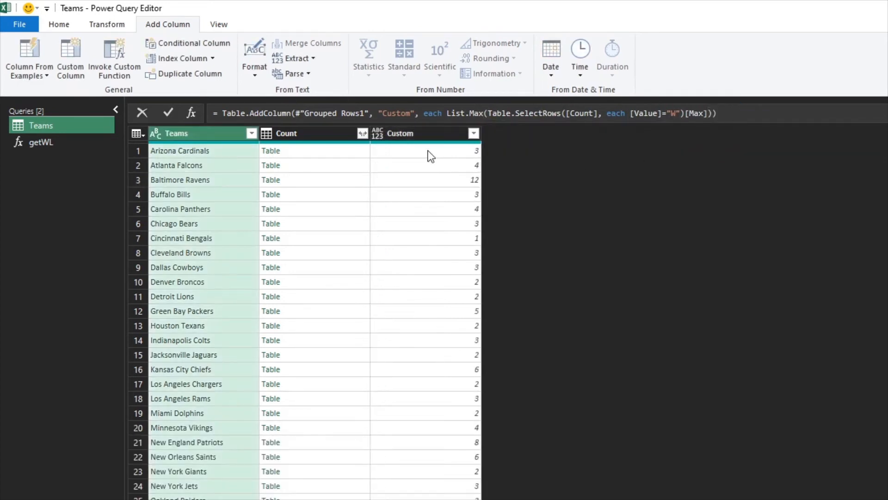
left_click(426, 152)
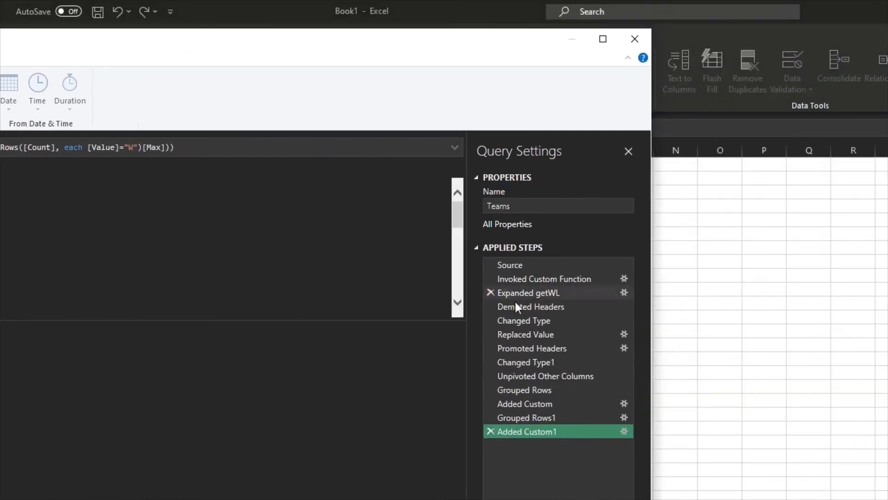
Edit the Added Custom1 step to rename the Custom column as W Streak, and select the Baltimore Ravens' value
left_click(624, 431)
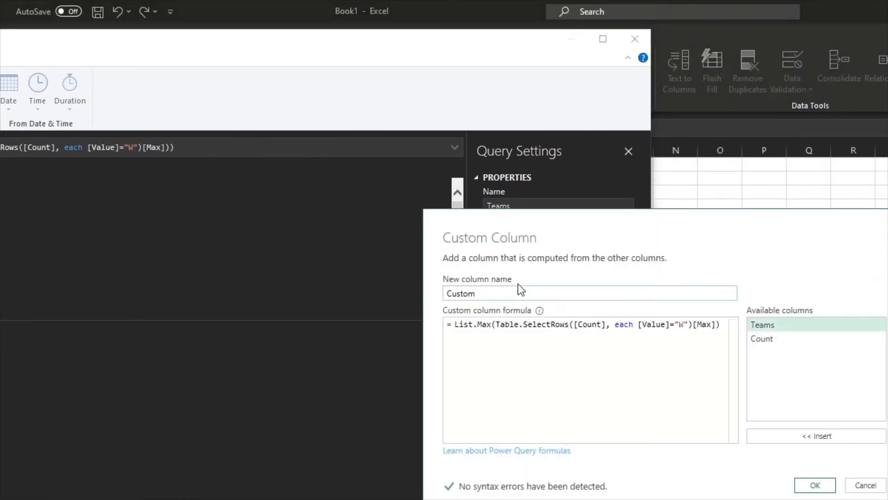
double_click(509, 293)
type("W Streak")
left_click(818, 487)
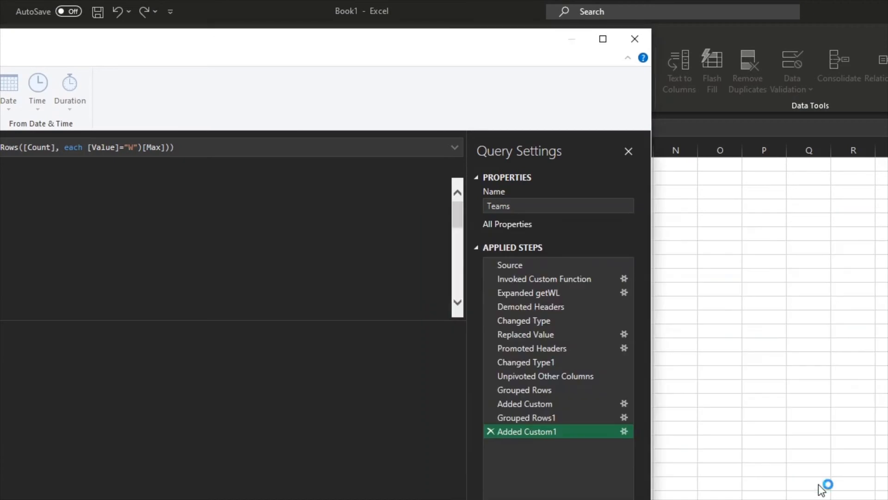
left_click(603, 39)
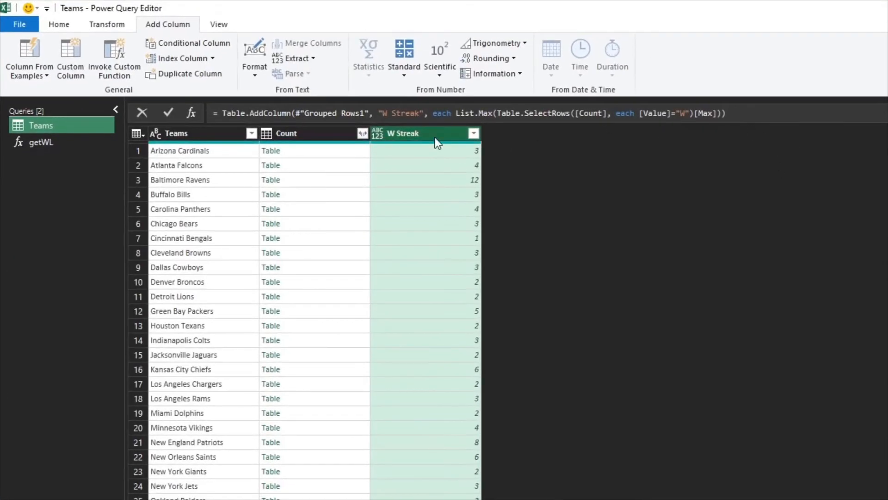
left_click(429, 180)
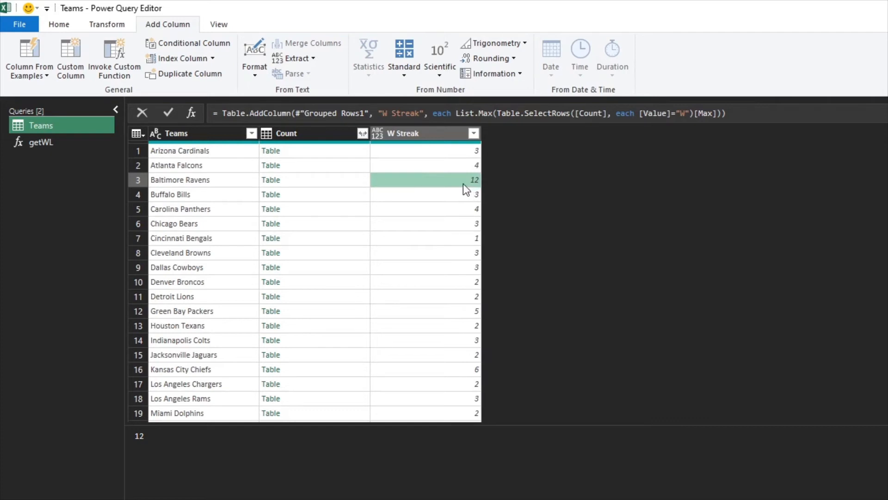
Add another custom column named Custom with the formula Table.SelectRows([Count], each [Value]="L")
left_click(72, 51)
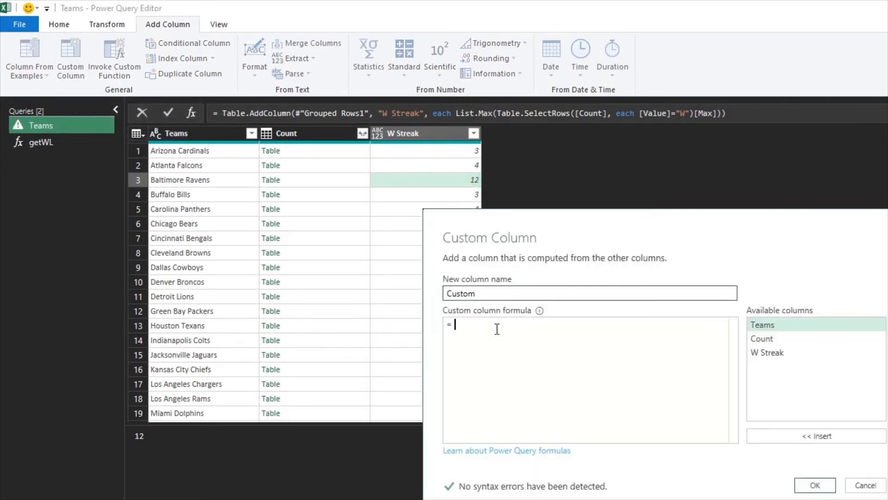
type("Table.Select")
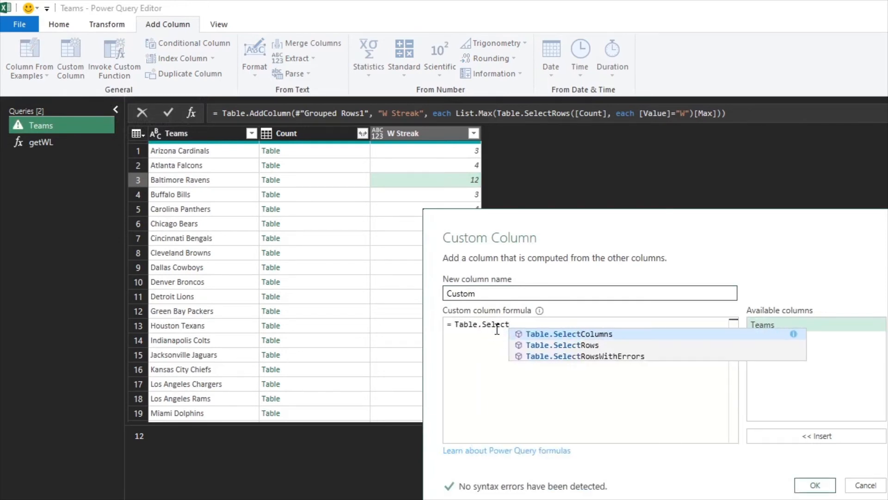
key("Down")
key("Tab")
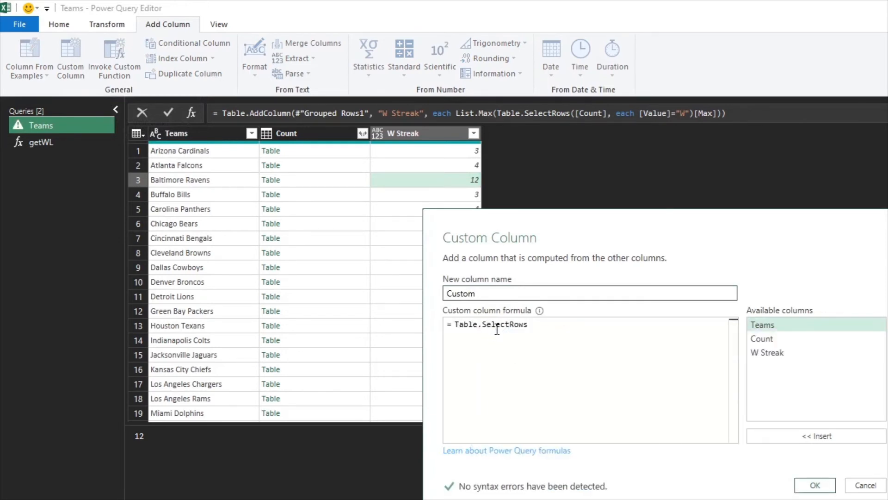
type("(")
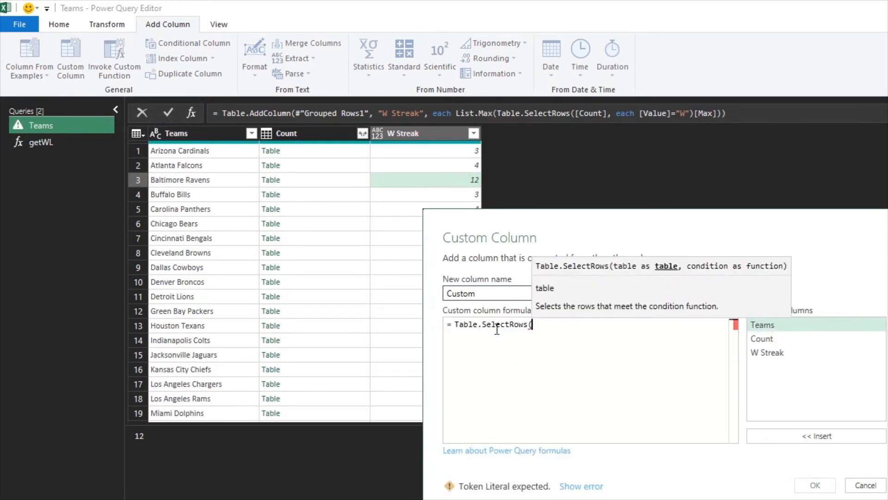
double_click(773, 338)
type(",")
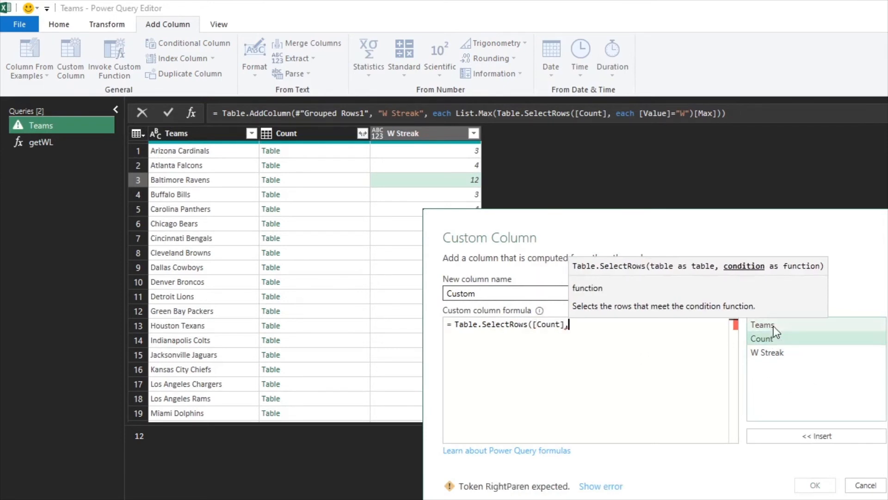
type(" each ")
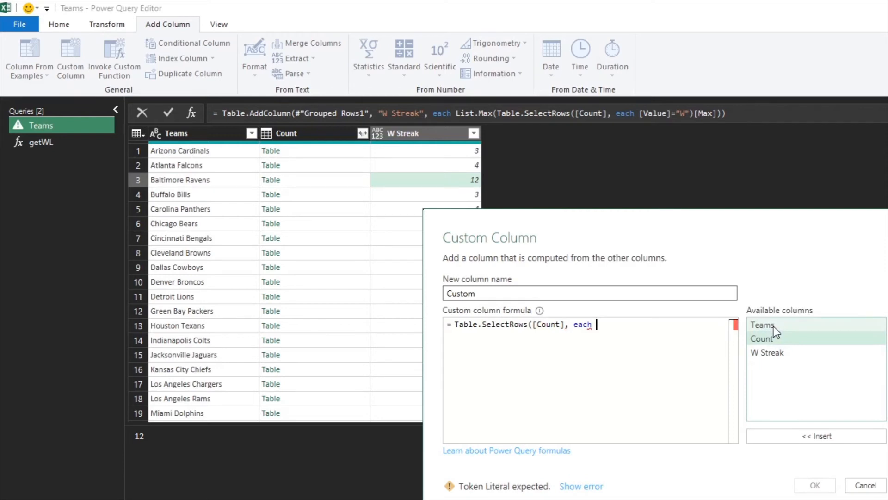
type("[Value]=\"")
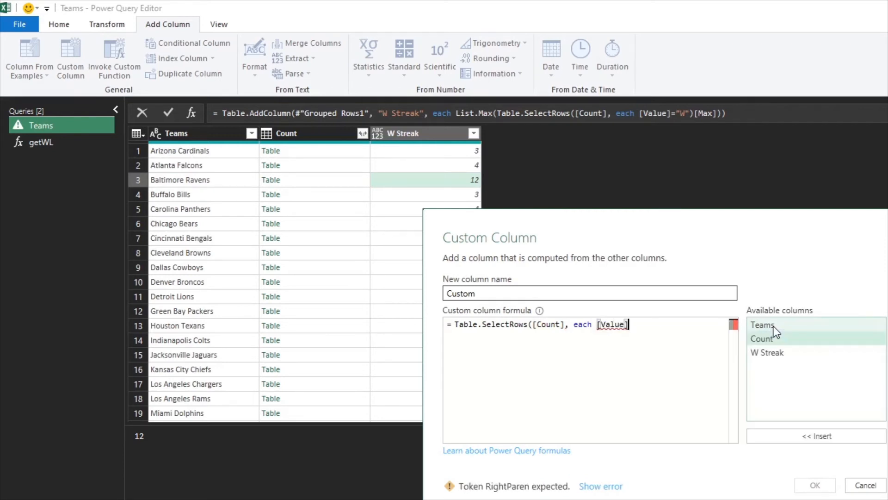
type("L\")")
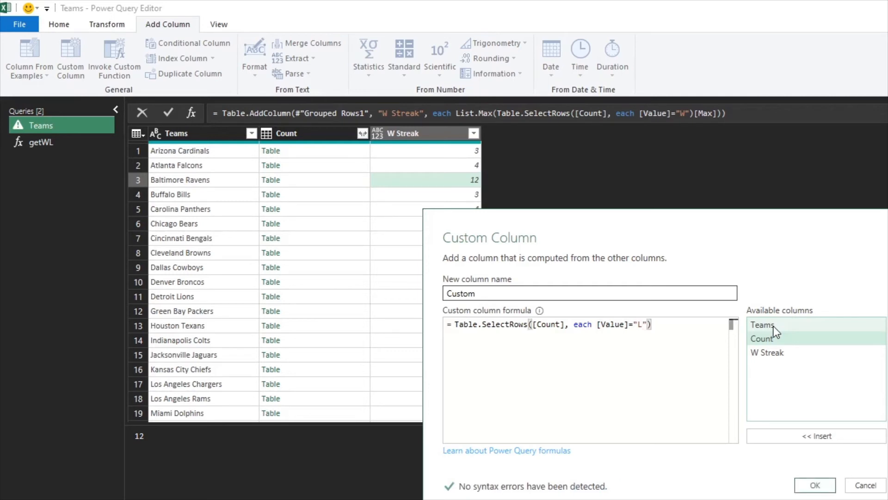
left_click(814, 485)
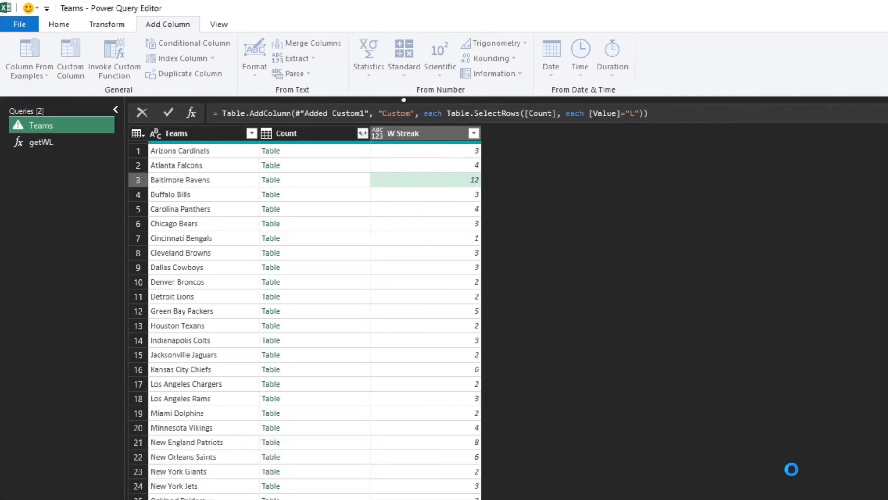
Preview the first three teams' loss-only tables in the Custom column and append [Max] to its Table.SelectRows expression
left_click(532, 146)
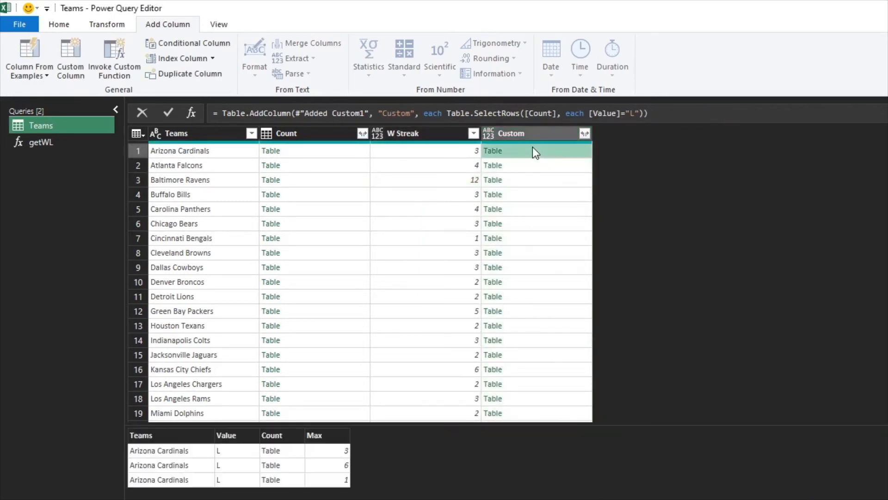
left_click(537, 164)
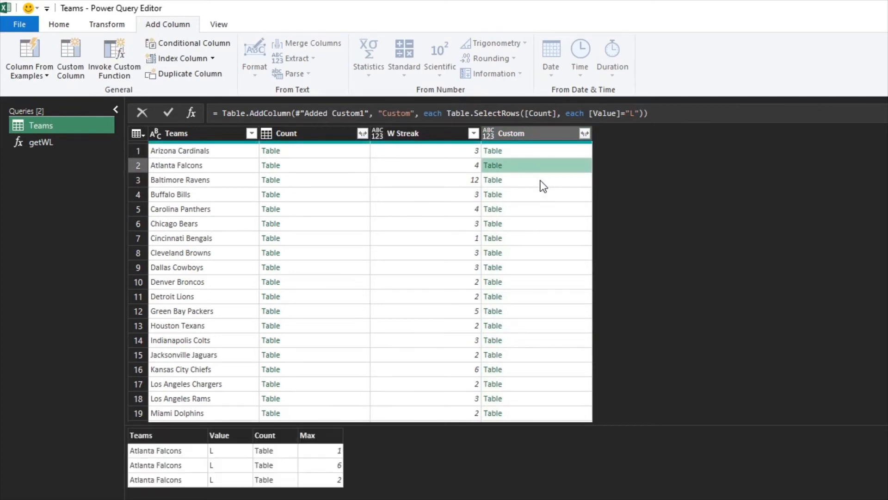
left_click(539, 180)
left_click(540, 151)
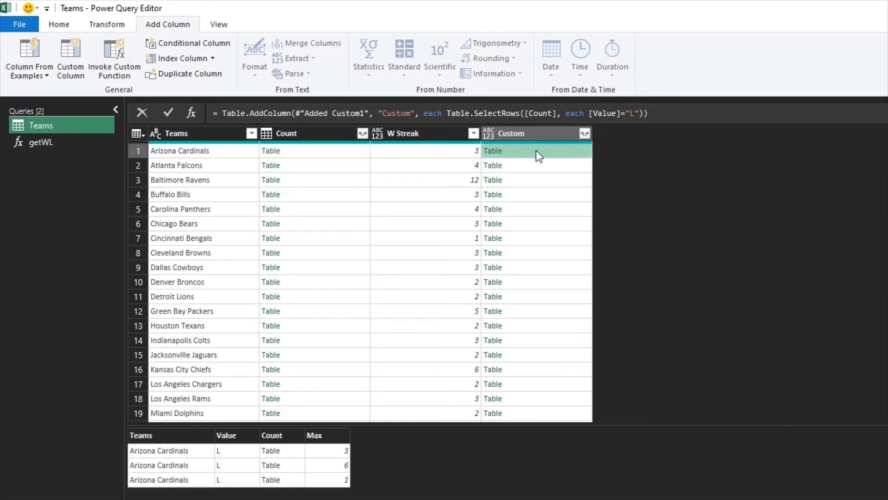
left_click(644, 114)
type("[")
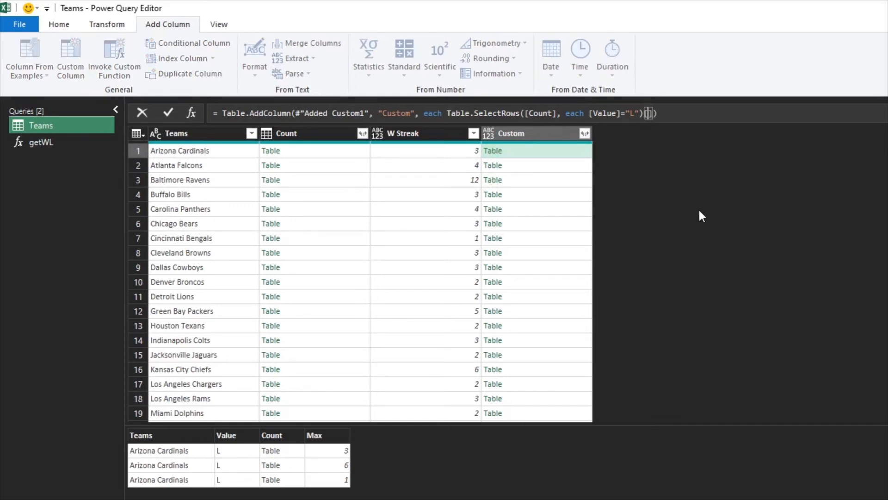
type("Max")
key("Return")
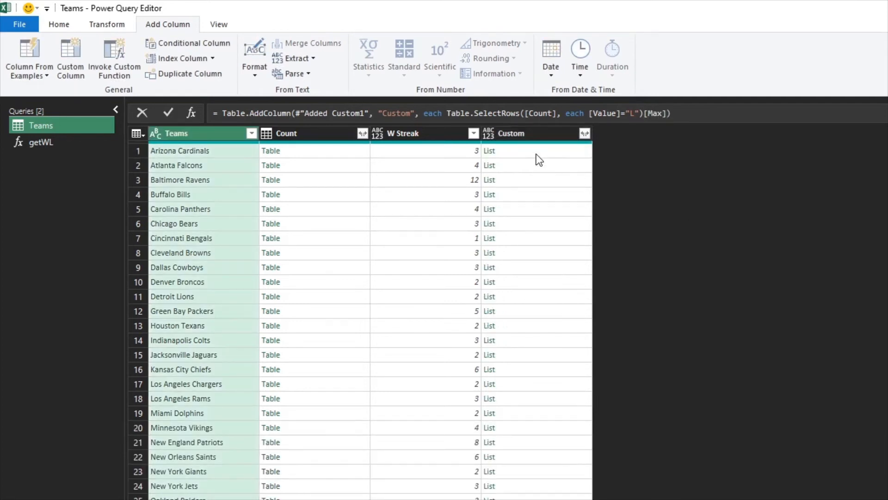
Wrap the Custom column's loss-filtered Table.SelectRows(...)[Max] expression in List.Max( )
left_click(446, 113)
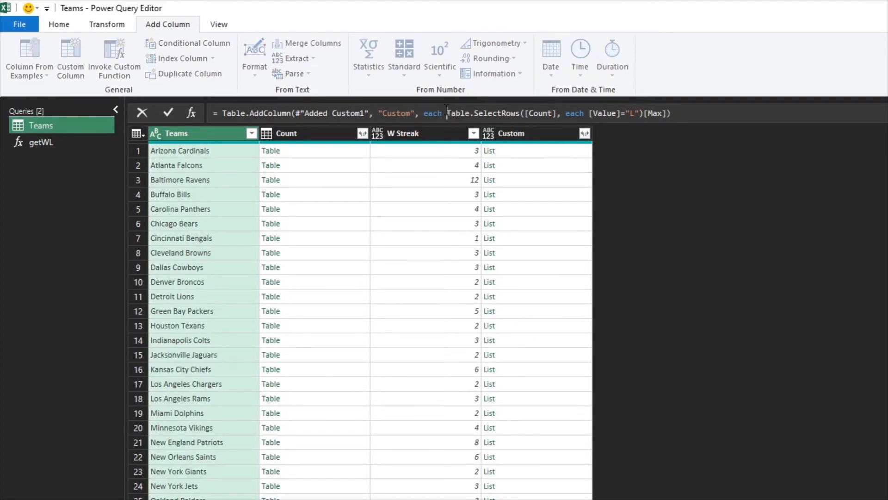
type("List.Max(")
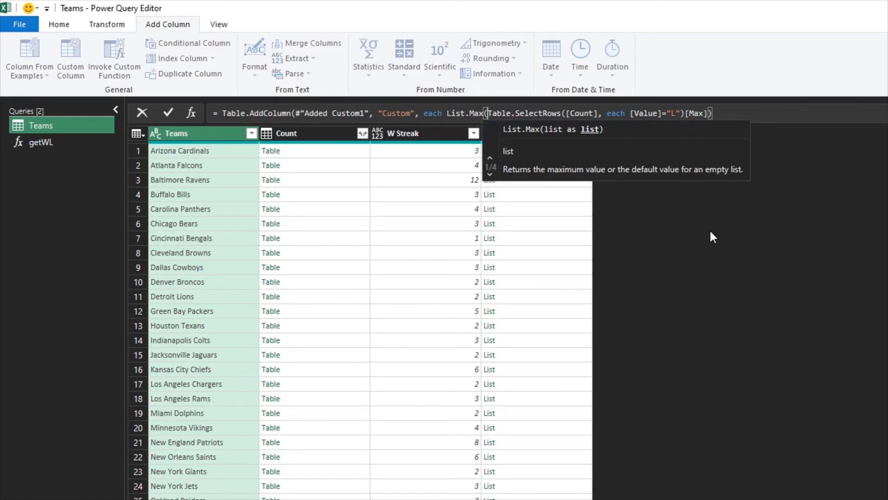
type(")")
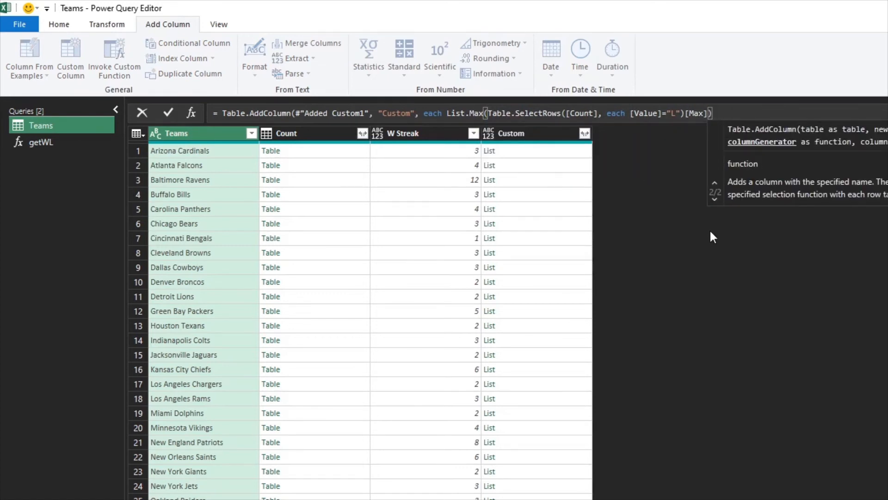
key("Return")
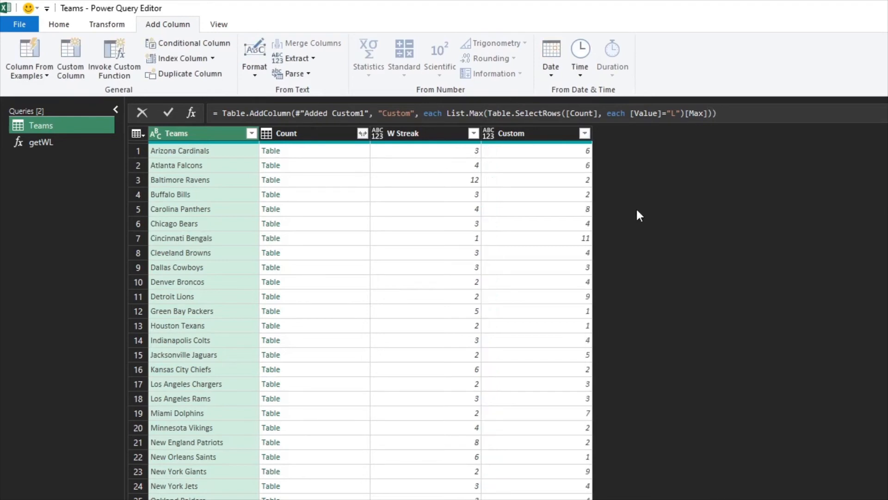
Edit the Added Custom2 step to rename its column as L Streak, and select the Baltimore Ravens' W Streak value
left_click_drag(876, 12, 203, 17)
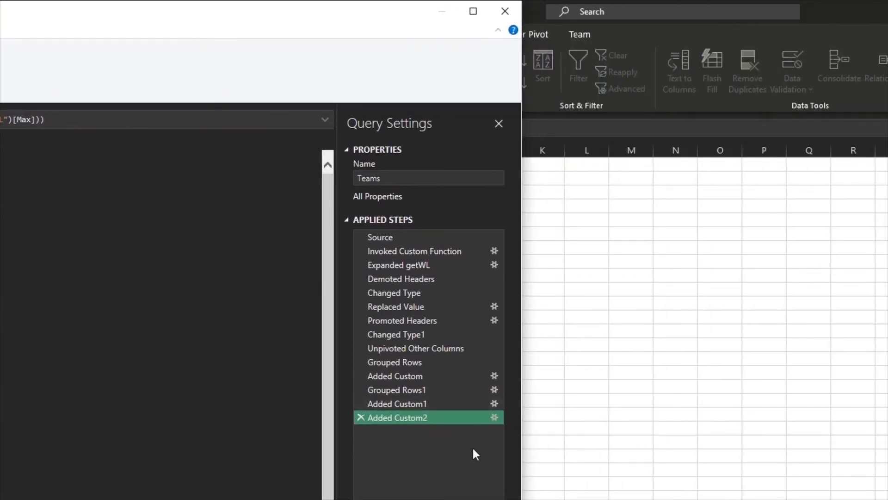
left_click(494, 417)
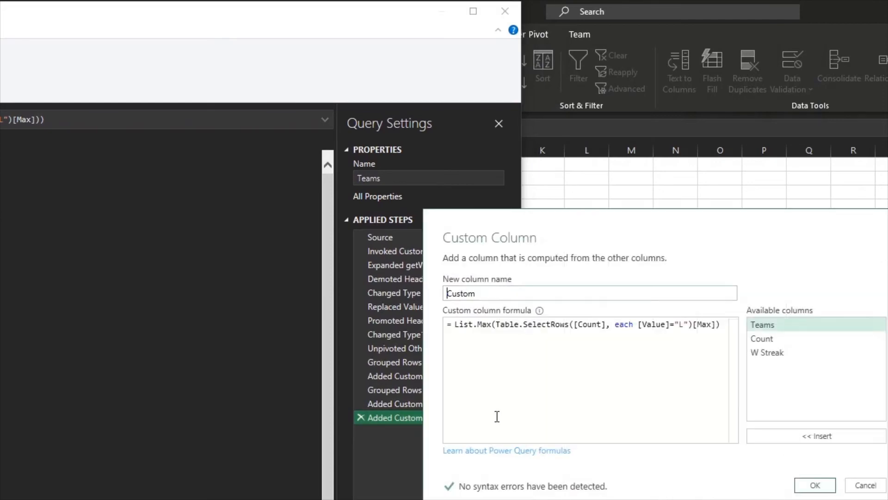
left_click(523, 297)
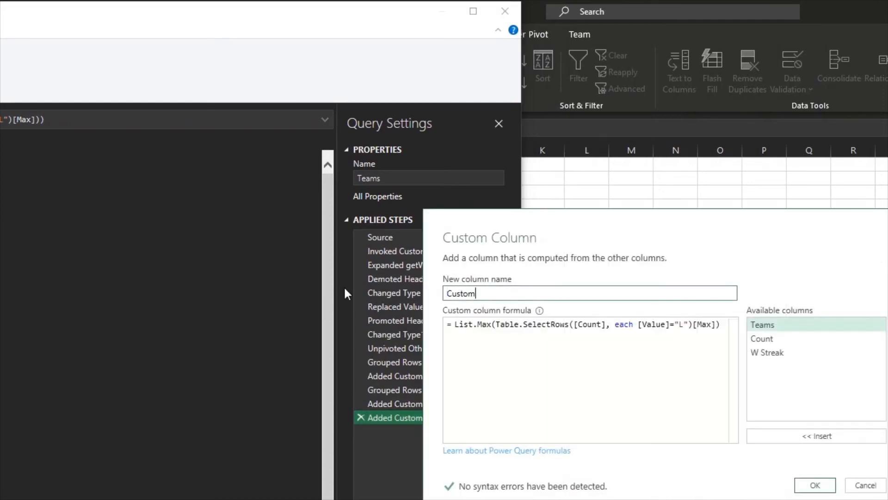
double_click(463, 294)
type("l Streak")
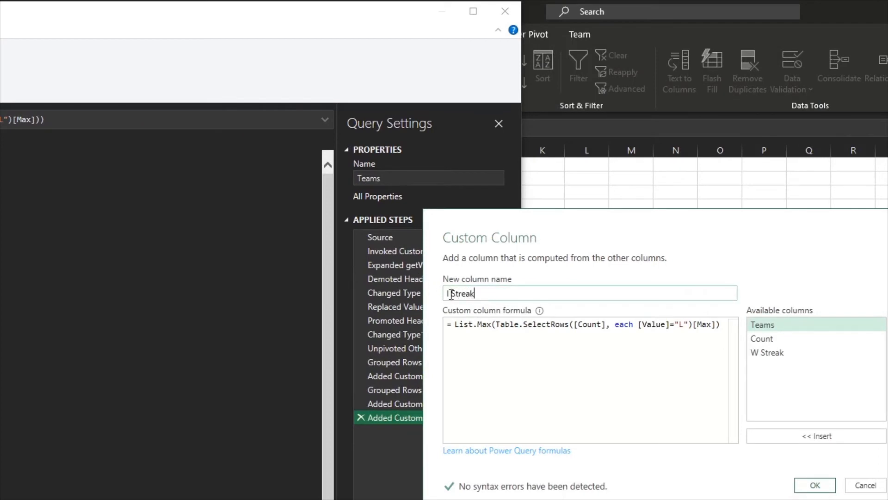
key("BackSpace")
type("L")
left_click(815, 485)
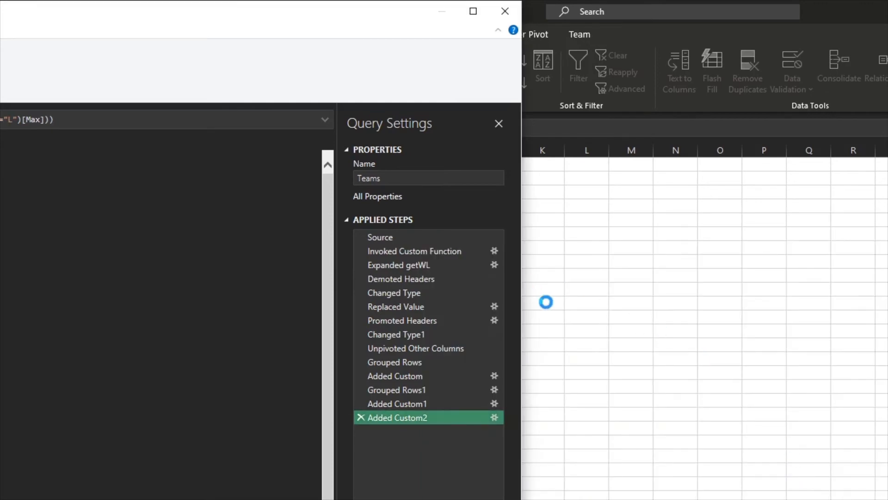
left_click_drag(322, 10, 823, 2)
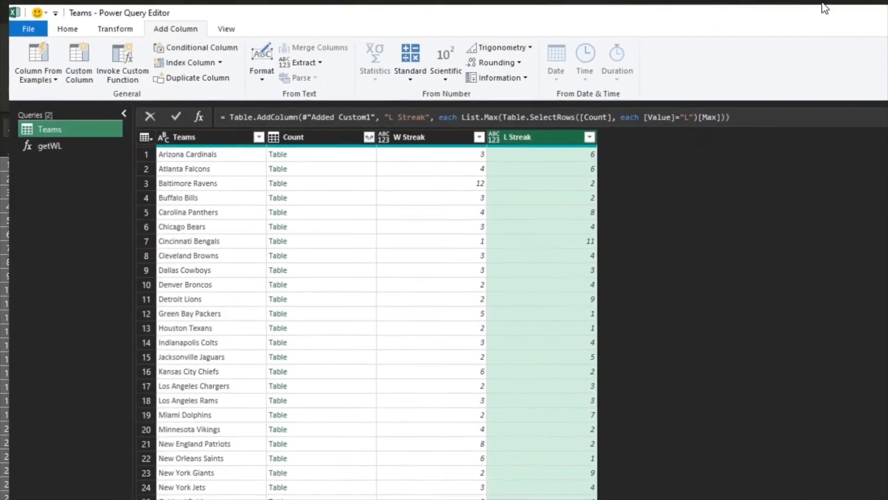
left_click(469, 181)
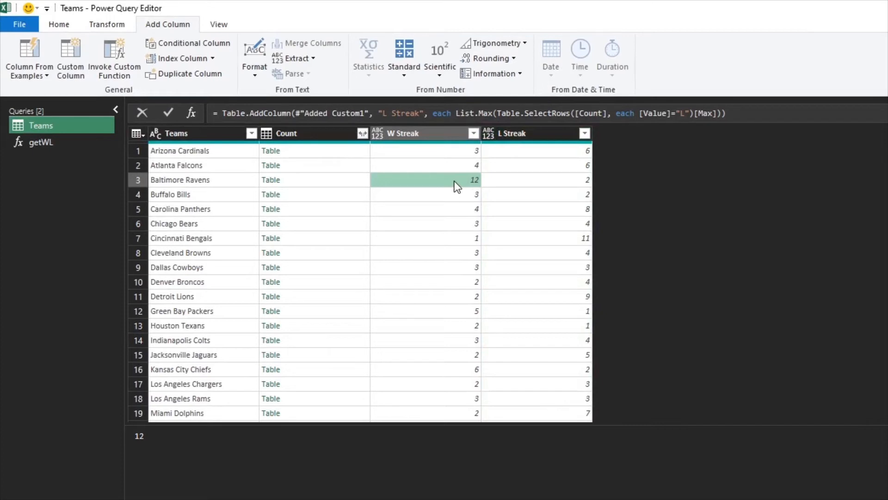
Inspect the Baltimore Ravens' L Streak value and all rows of the Atlanta Falcons' nested Count table
left_click(537, 176)
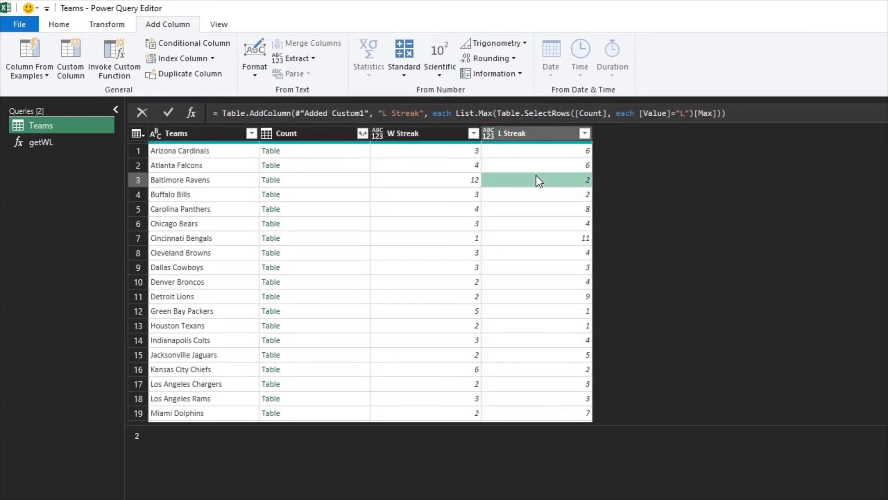
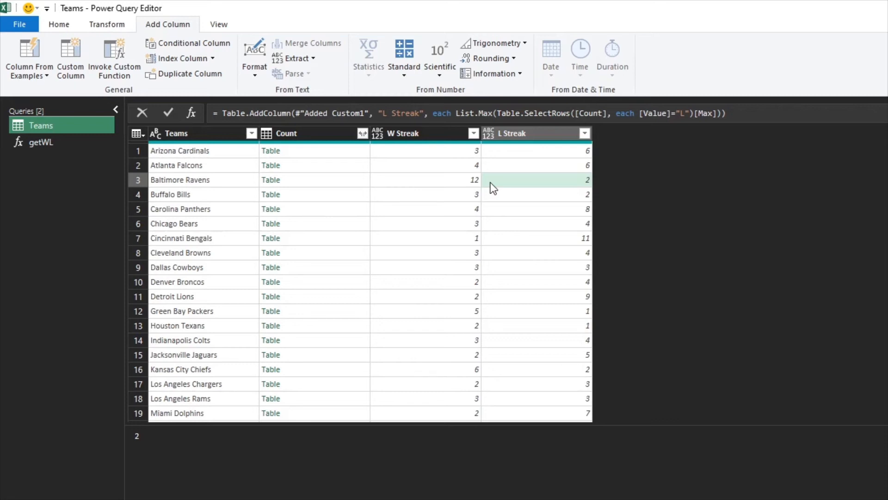
left_click(329, 166)
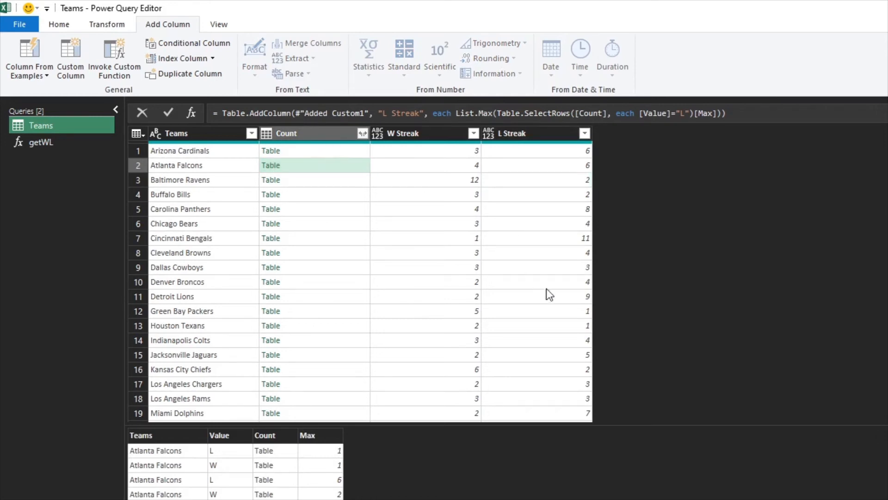
left_click_drag(642, 425, 630, 269)
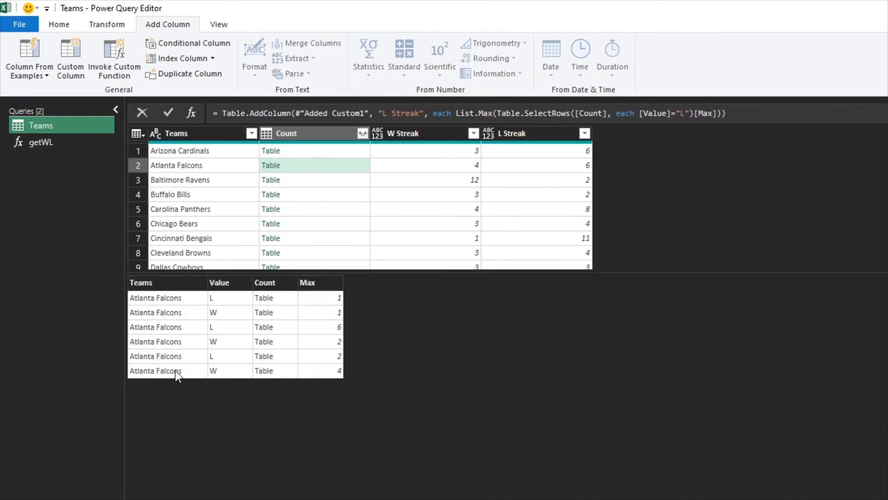
left_click_drag(416, 273, 416, 390)
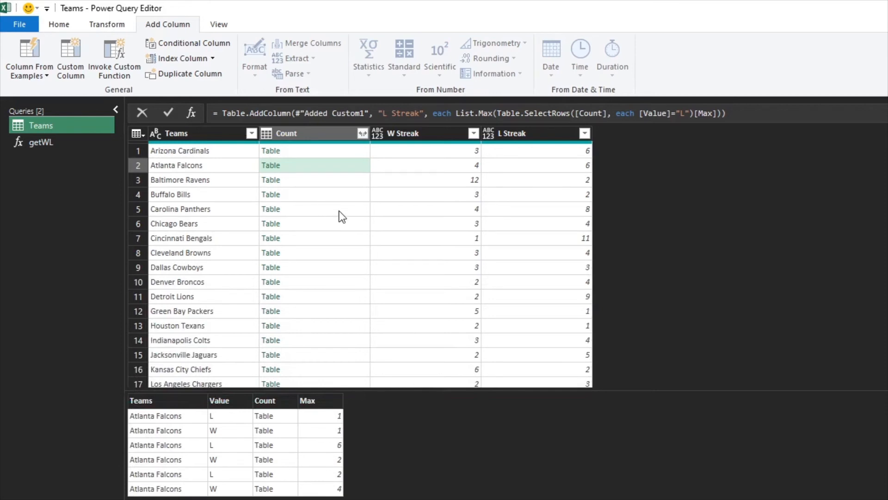
Add a custom column named Last Streak with the formula Table.LastN([Count],1)
left_click(62, 53)
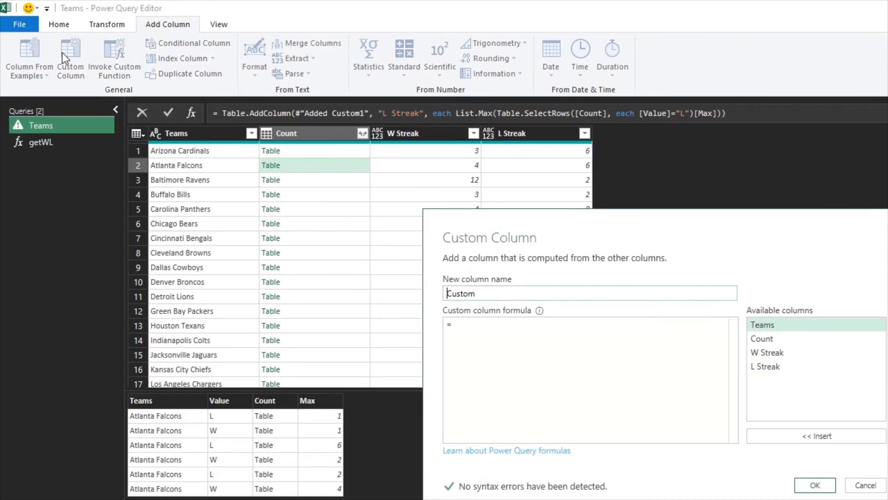
type("Last Streak")
left_click(528, 330)
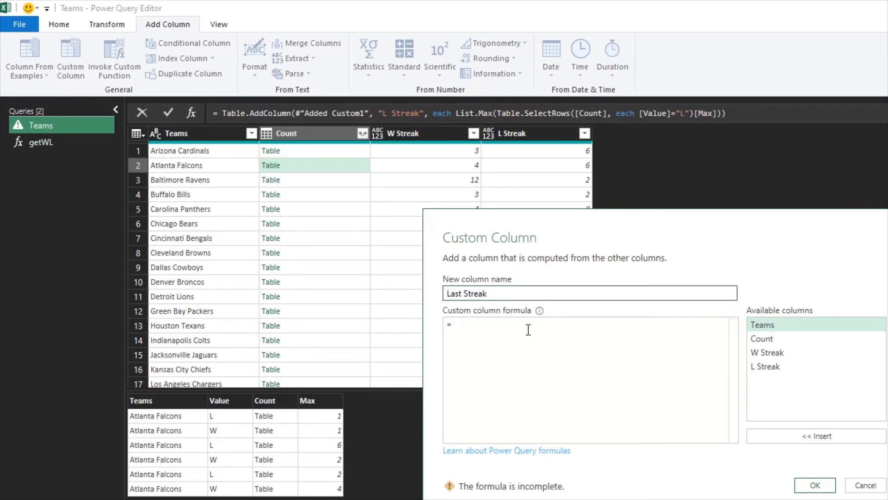
type("Table.L")
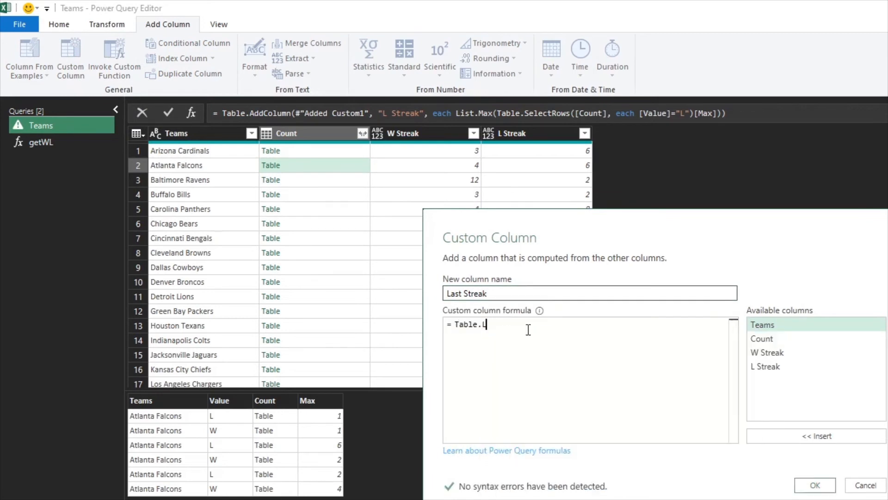
type("astN(")
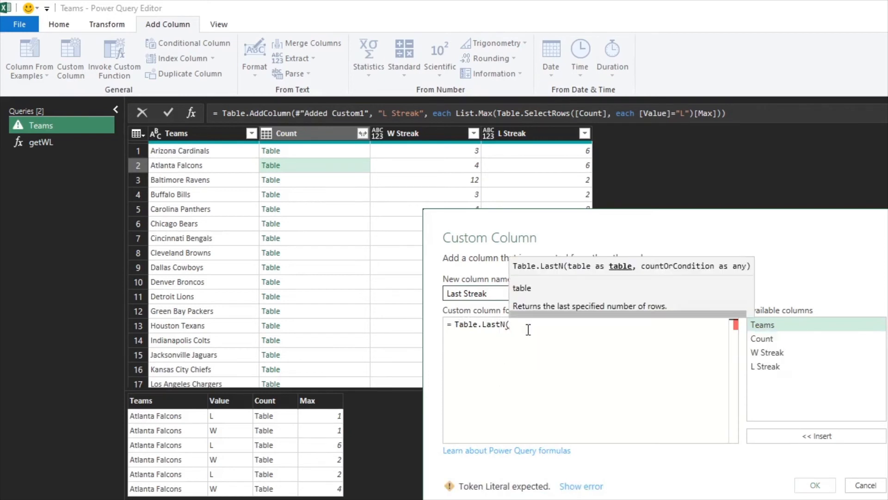
double_click(760, 339)
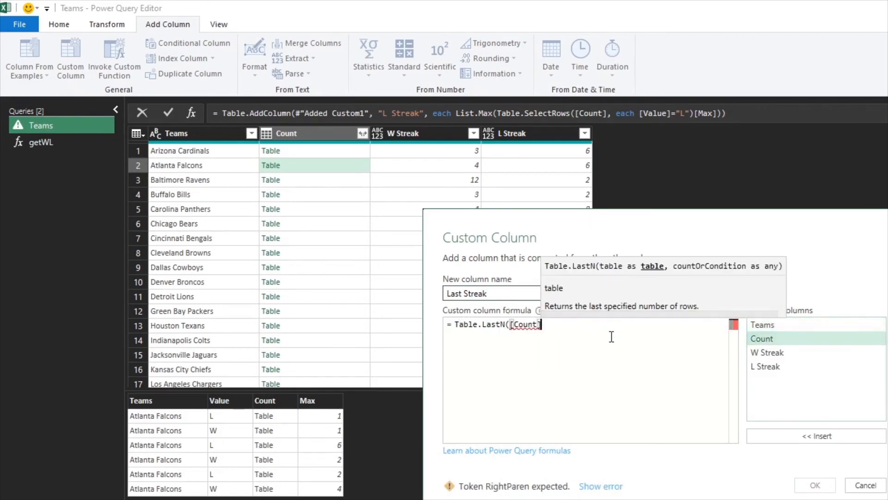
type(",1)")
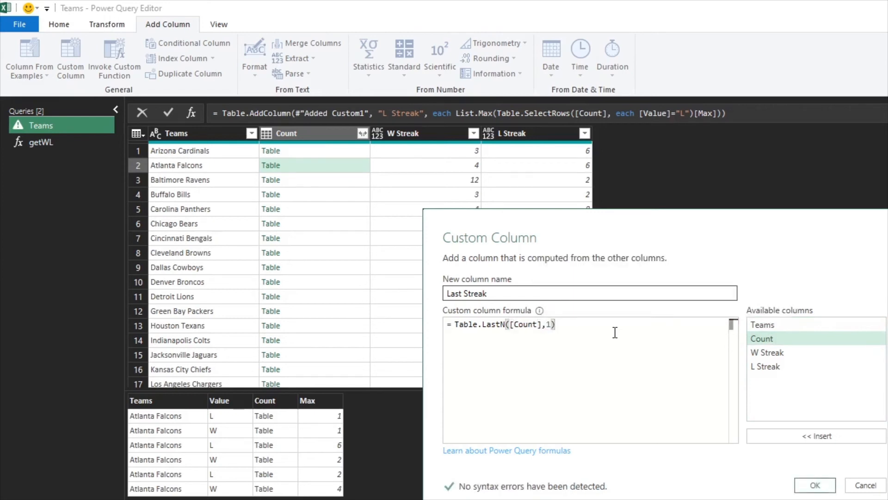
left_click(815, 485)
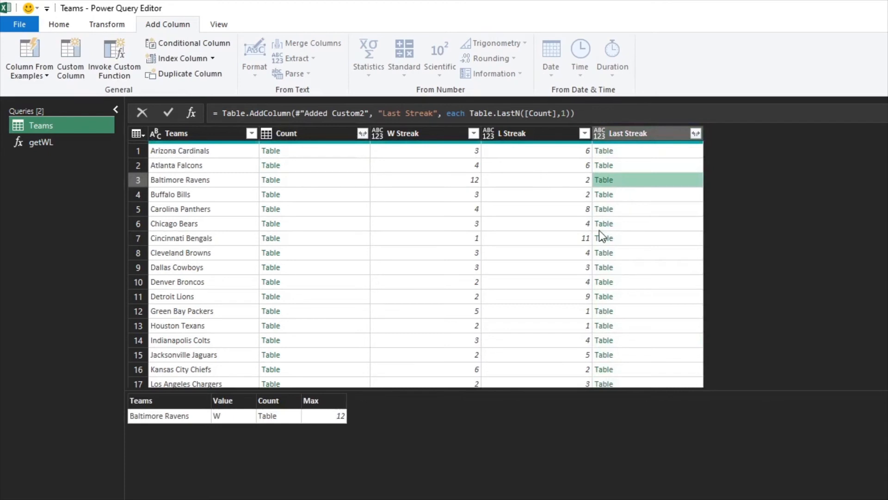
Preview the Cincinnati Bengals' Last Streak table and append [Value] to the column's Table.LastN expression
left_click(623, 240)
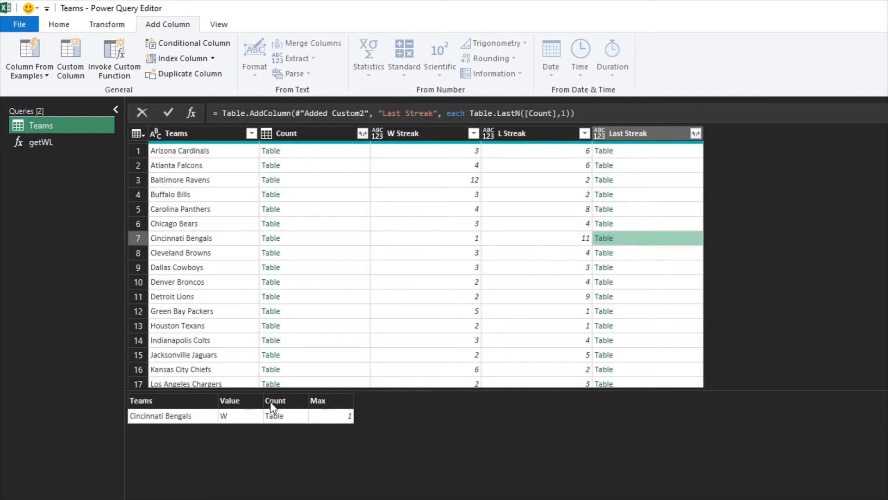
left_click(234, 402)
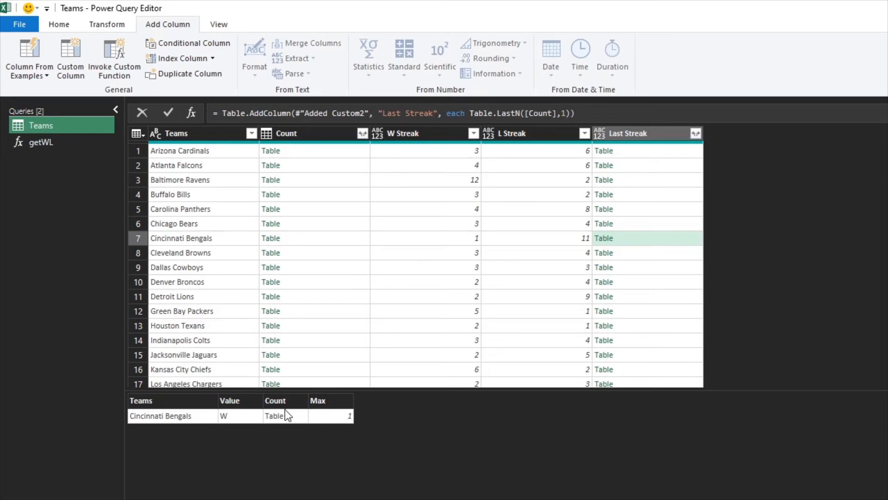
left_click(573, 113)
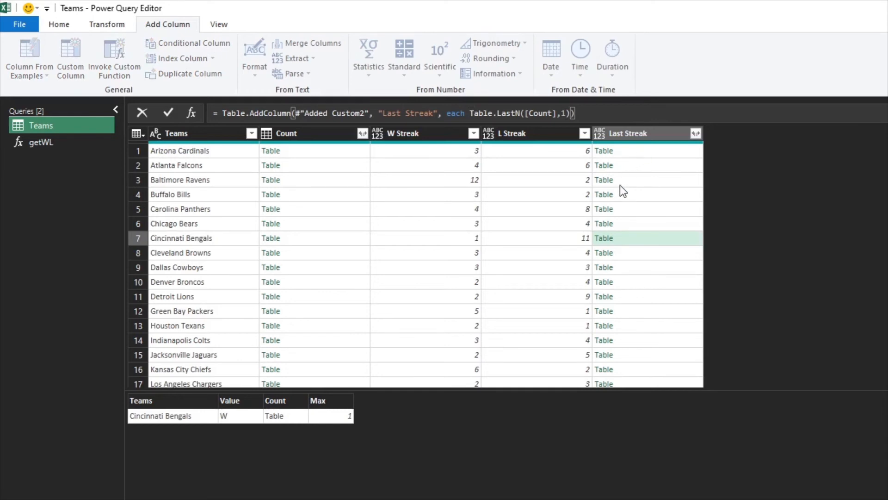
type("[Value")
key("Return")
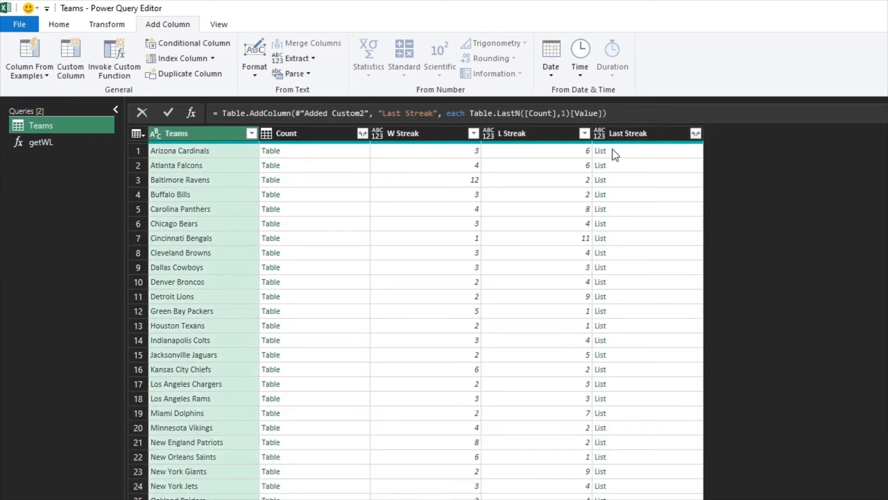
Preview the Arizona Cardinals' Last Streak list and append {{0}} after [Value] in the column's formula
left_click(616, 153)
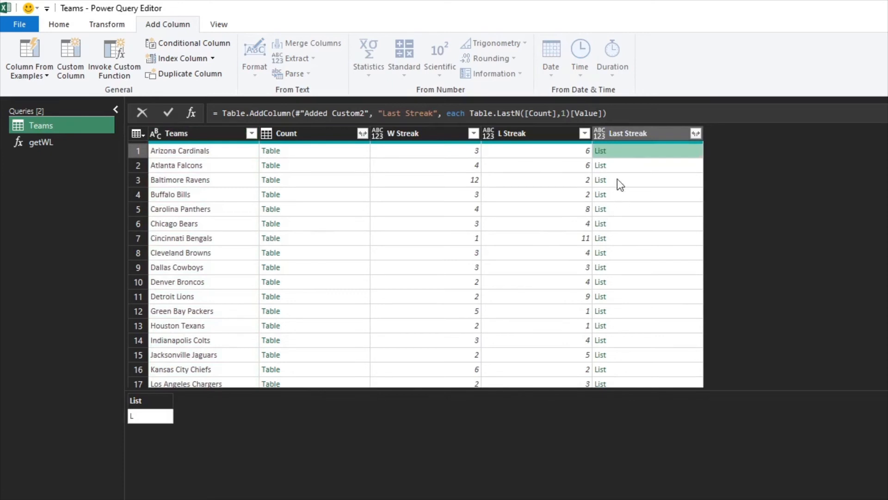
left_click(603, 113)
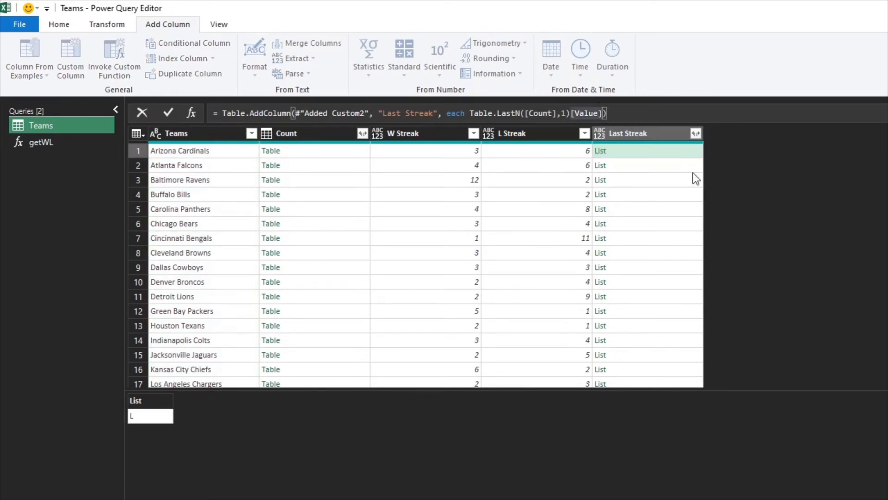
type("{}")
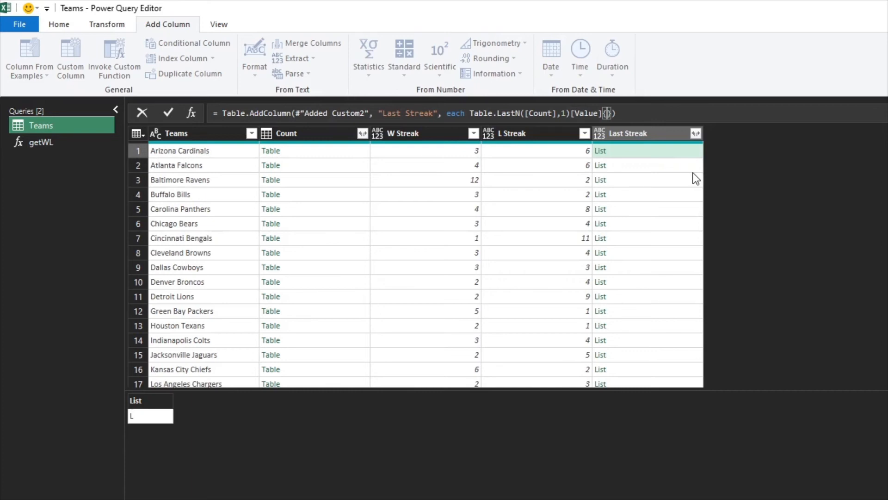
type("{0")
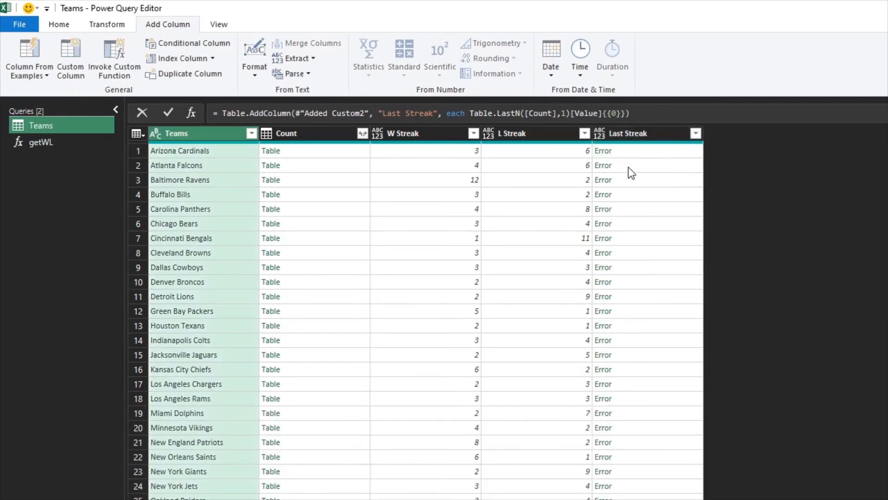
Check the Arizona Cardinals' Last Streak error and remove the extra braces so the formula ends in [Value]{0}
left_click(628, 155)
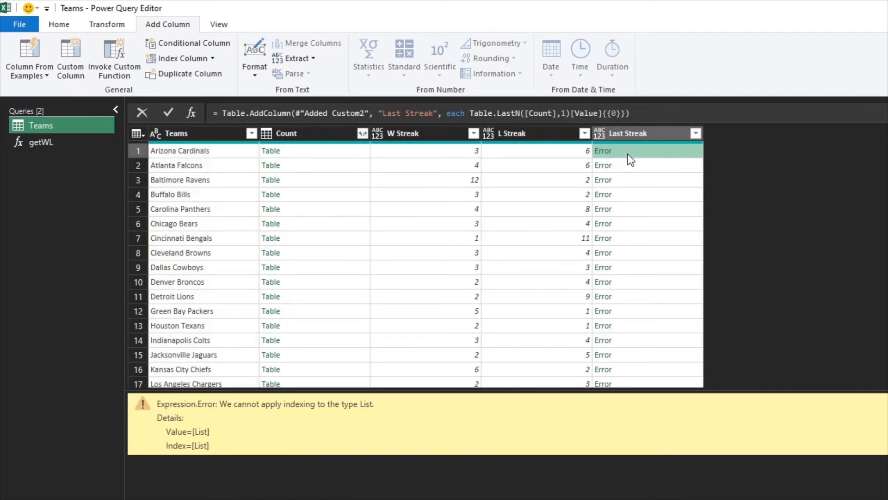
left_click(623, 115)
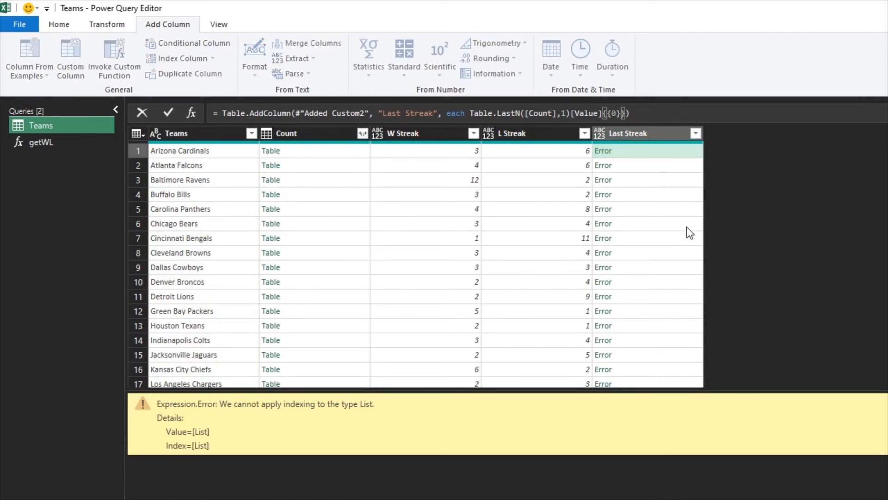
key("Delete")
key("Left")
key("Left")
key("BackSpace")
key("Return")
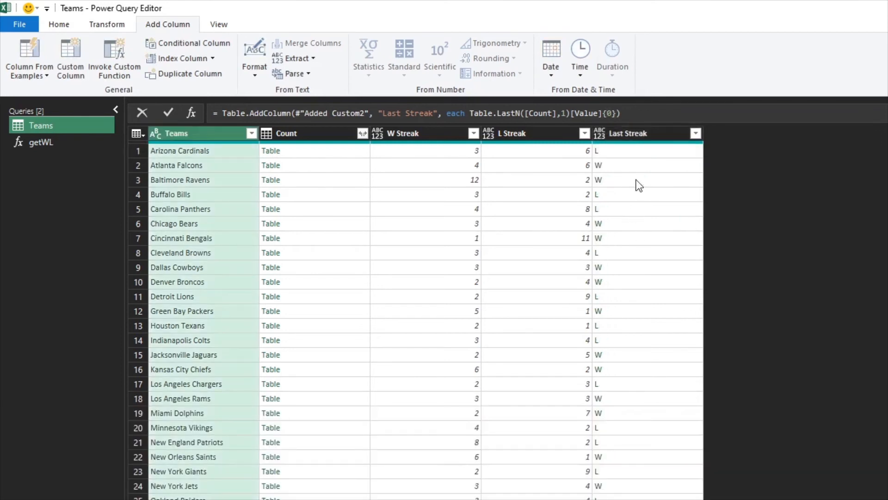
Extend the Last Streak formula with & and a copy of its Table.LastN expression that uses [ID] instead of [Value]
left_click(607, 151)
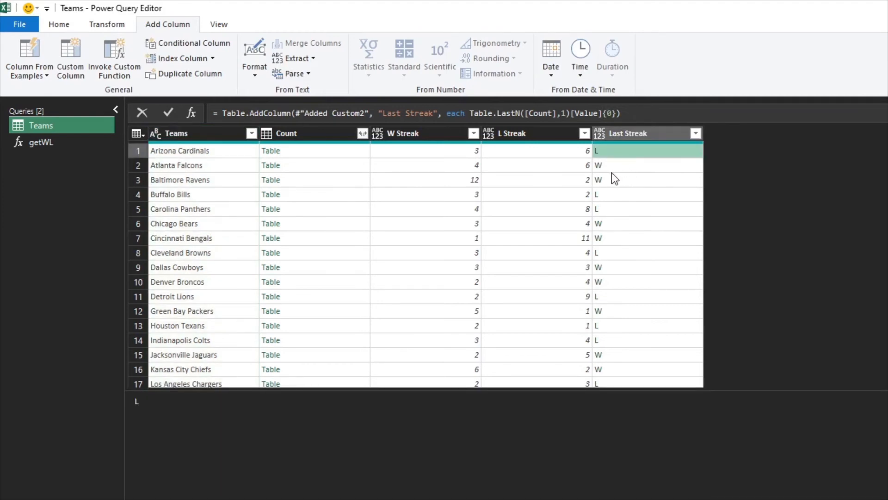
left_click_drag(471, 113, 617, 114)
key("ctrl+c")
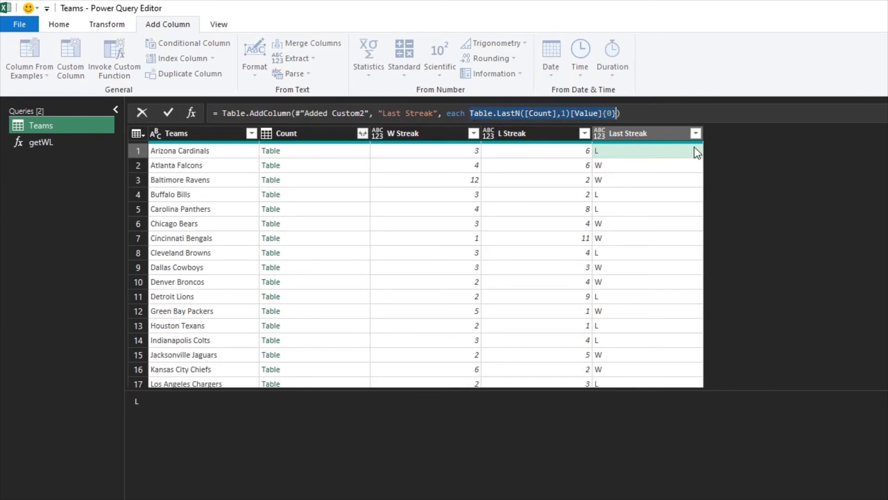
left_click(616, 113)
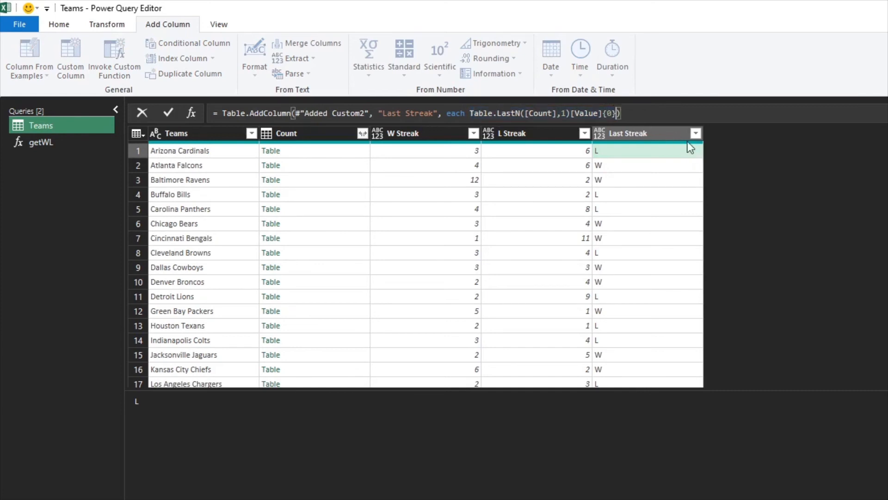
type("&")
key("ctrl+v")
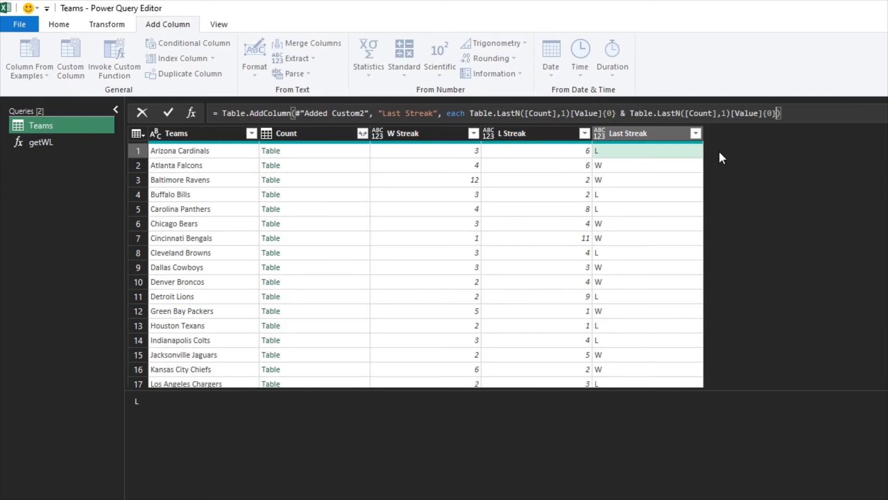
double_click(746, 113)
type("ID")
key("Return")
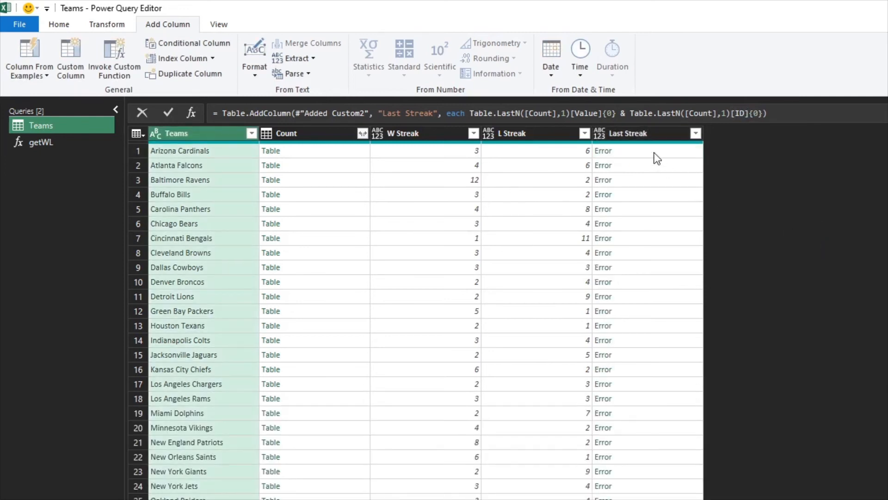
Check the Arizona Cardinals' error and Count table, and replace ID with Max in the Last Streak formula's second expression
left_click(654, 153)
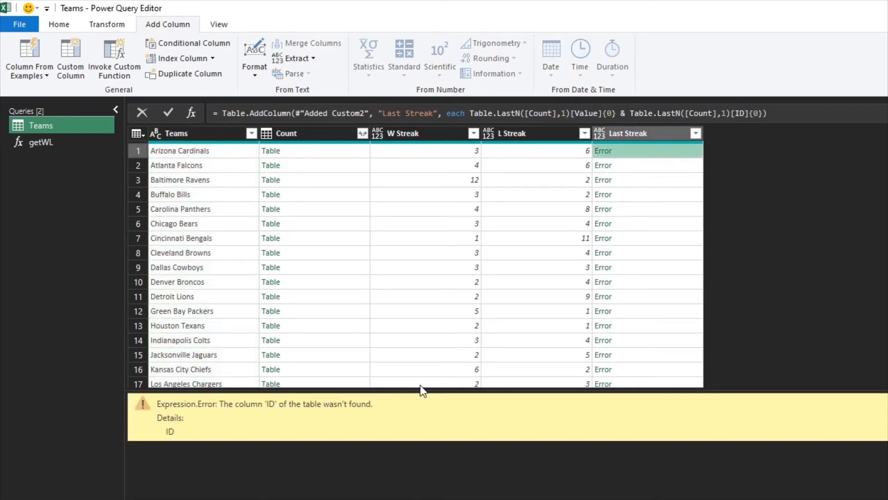
left_click(311, 160)
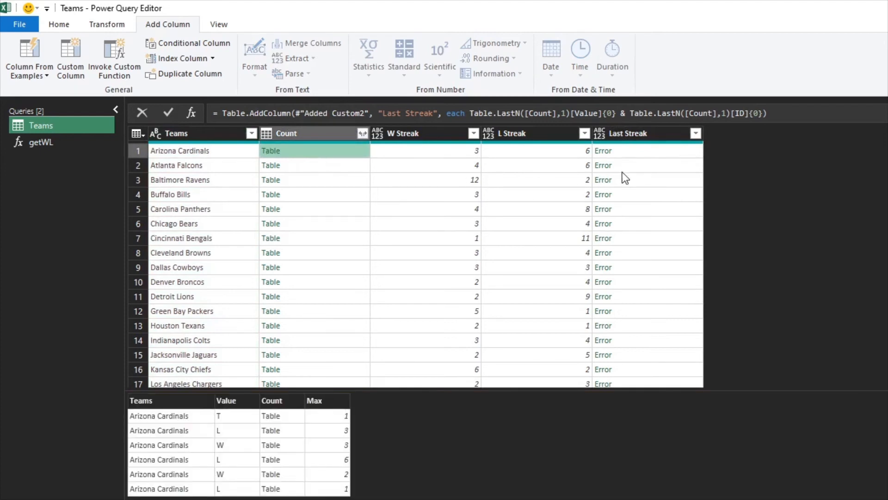
left_click(640, 154)
left_click(736, 113)
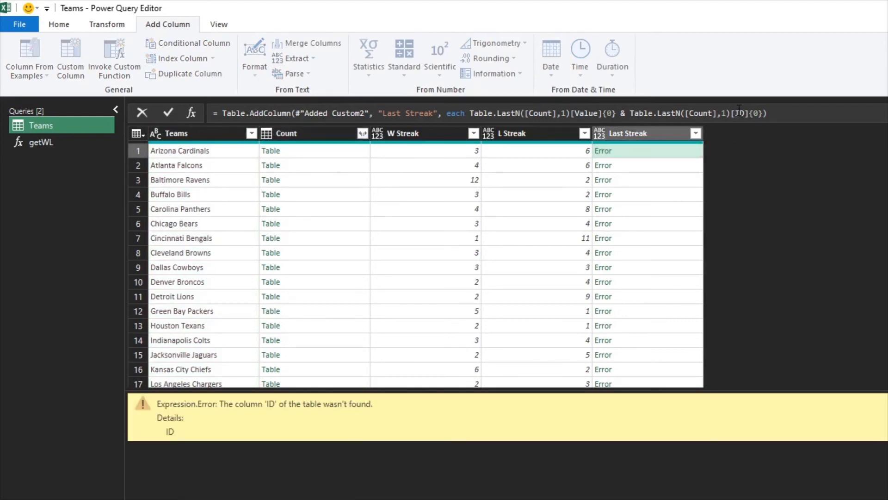
type("Max")
key("Return")
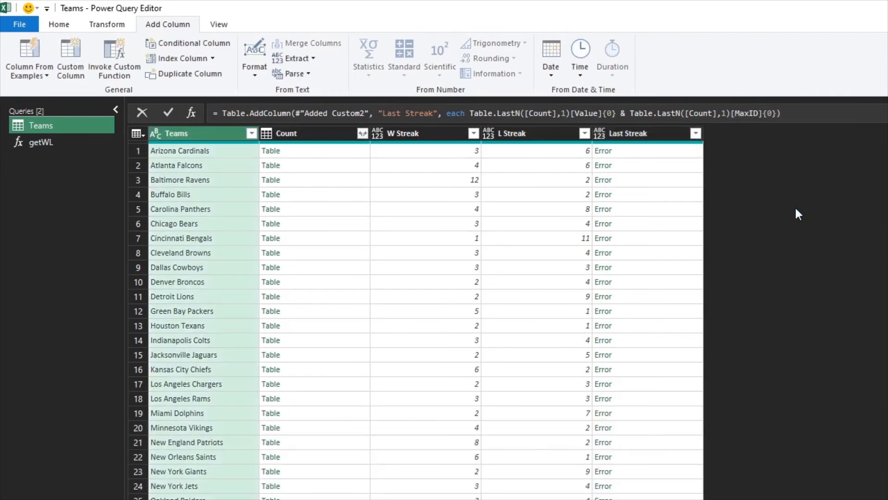
left_click(758, 113)
key("BackSpace")
key("BackSpace")
key("Return")
Check the Arizona Cardinals' Last Streak error and wrap the formula's second Table.LastN expression, ending in [Max]{0}, in Text.From()
left_click(634, 151)
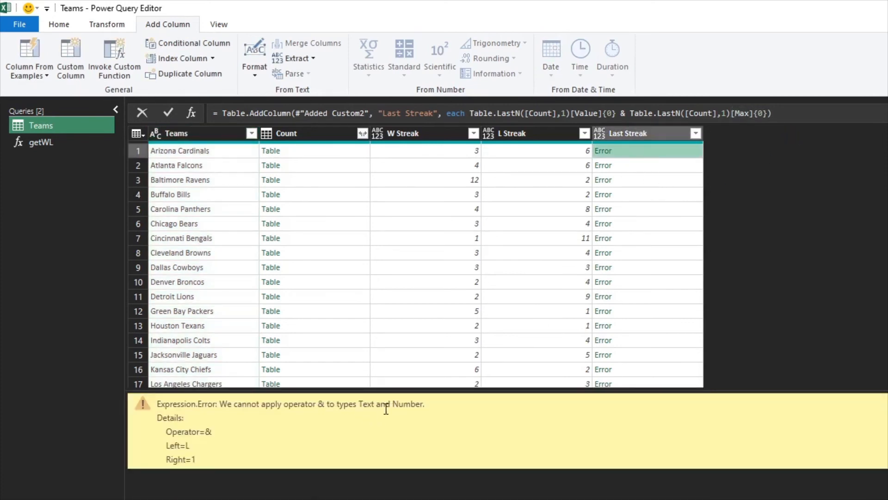
left_click(629, 113)
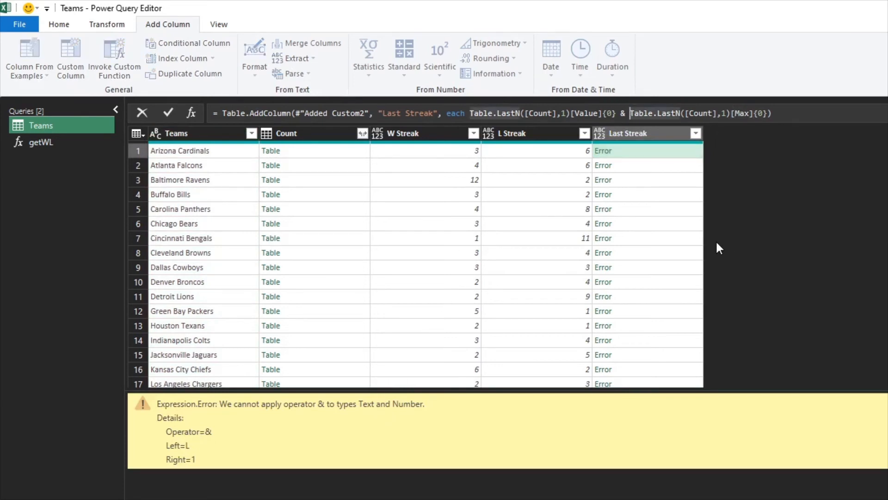
type("Text")
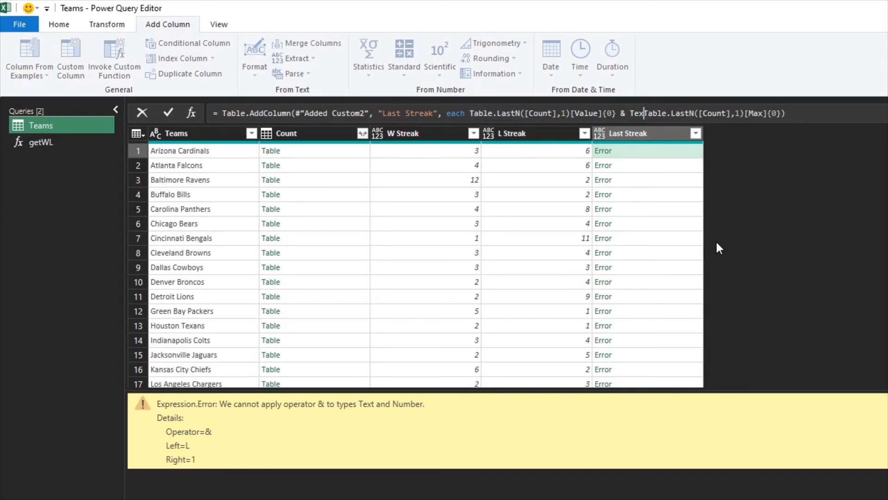
type(".From(")
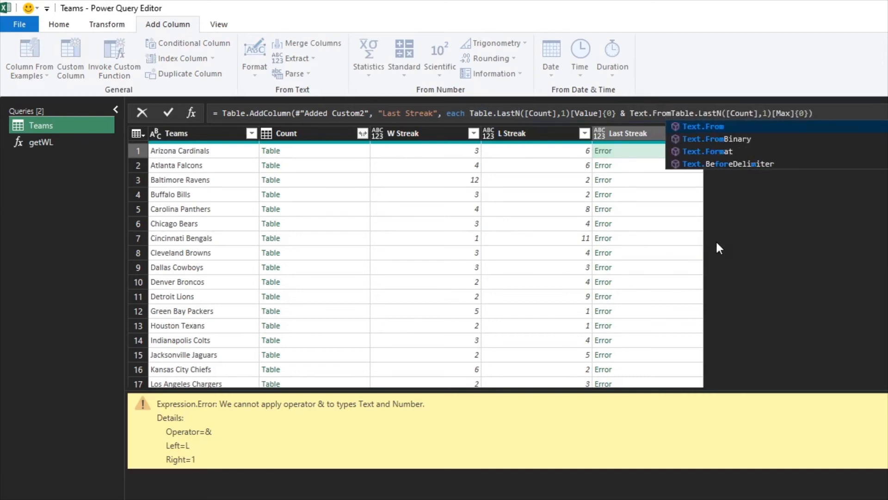
left_click(817, 114)
type(")")
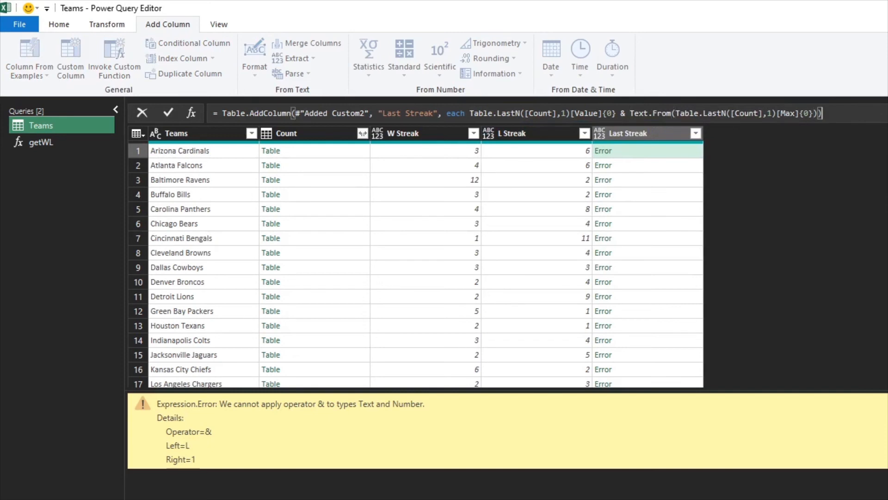
key("Return")
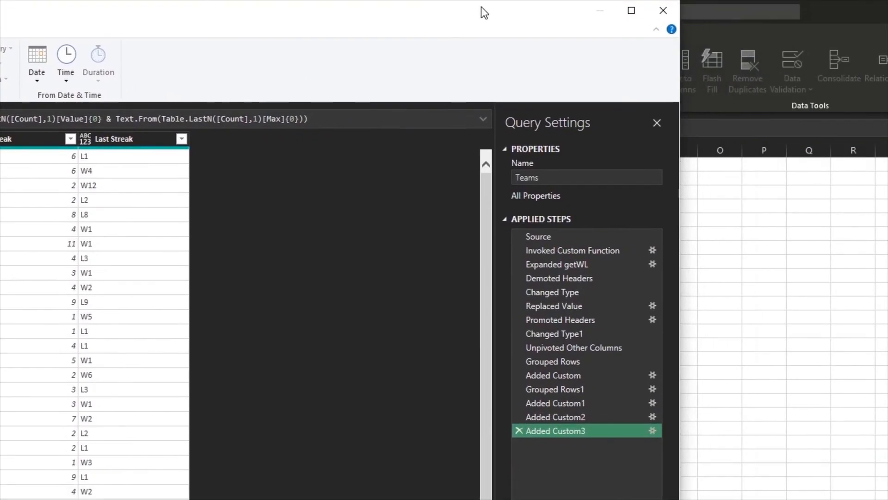
Examine the weekly results table at the Expanded getWL and Promoted Headers applied steps, comparing their column headers
left_click(581, 263)
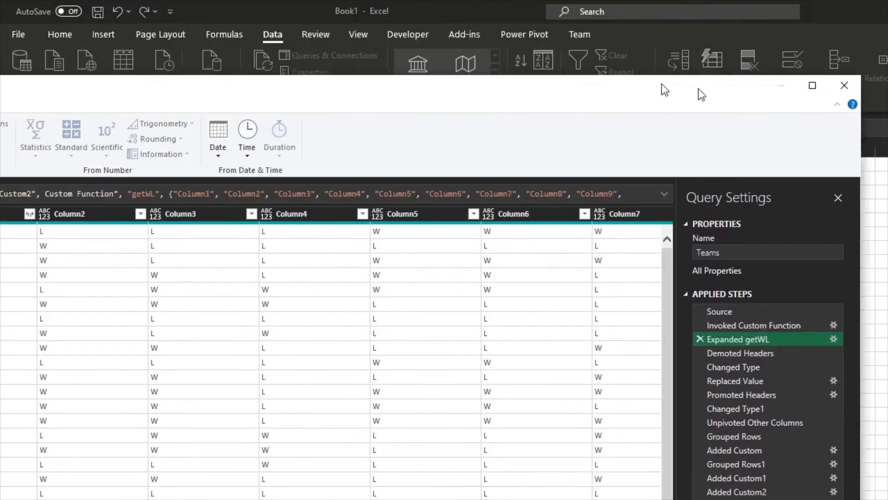
left_click(812, 85)
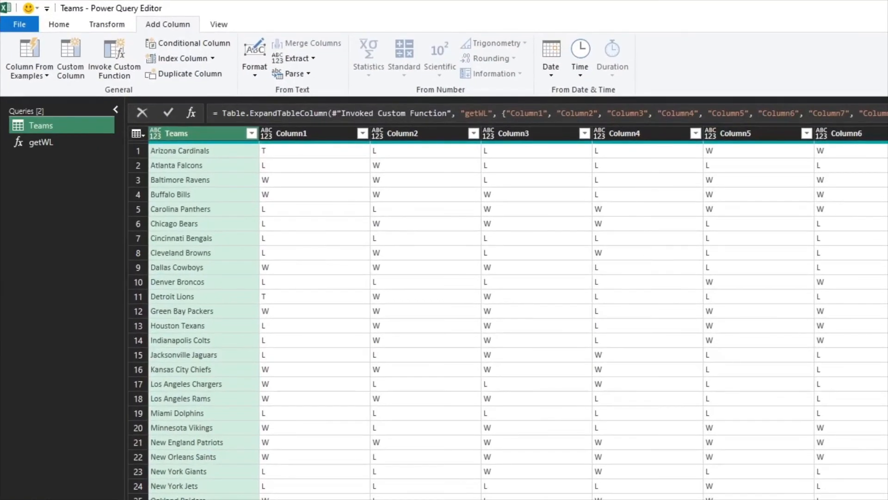
scroll(518, 314, "right", 14)
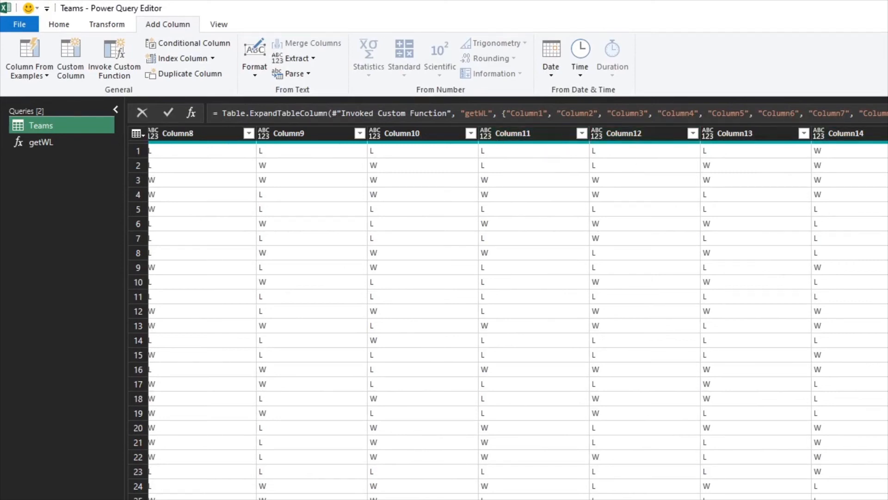
left_click_drag(887, 12, 311, 31)
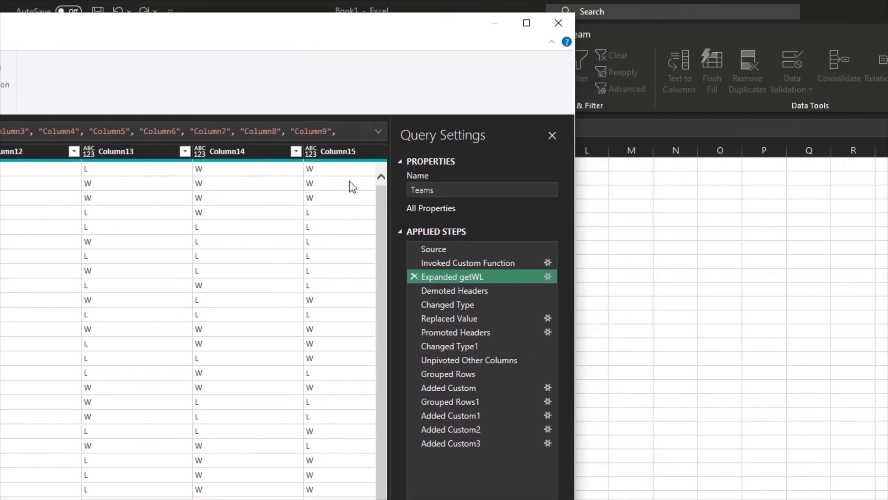
left_click(470, 330)
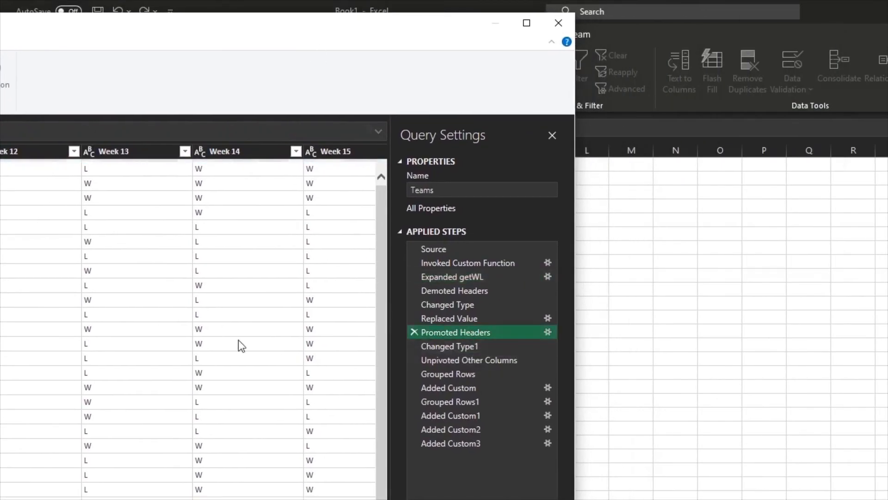
double_click(182, 32)
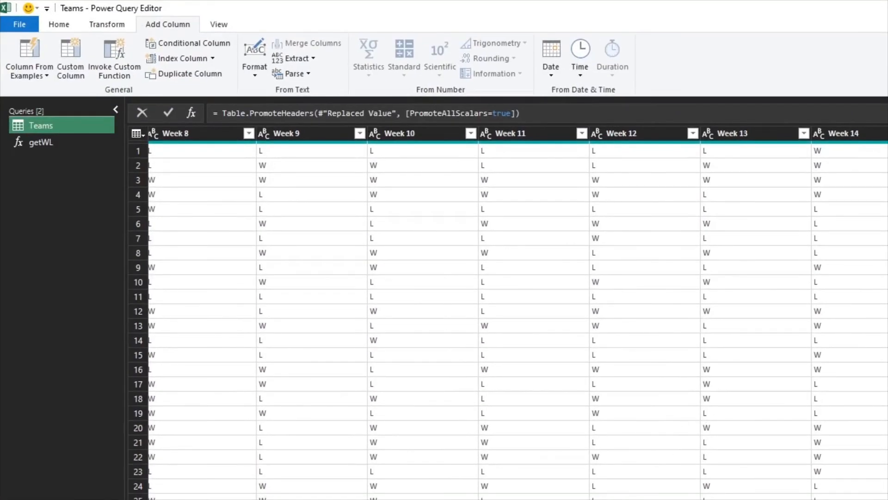
scroll(517, 319, "left", 10)
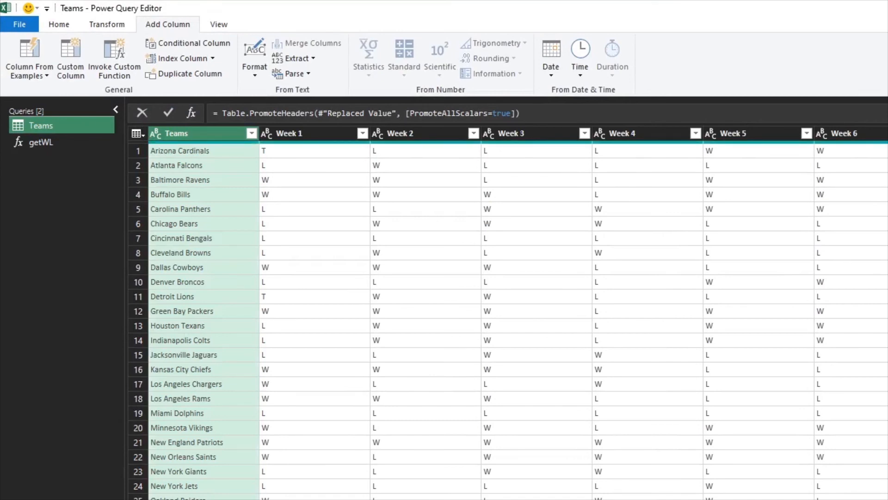
scroll(512, 313, "right", 10)
scroll(512, 313, "left", 10)
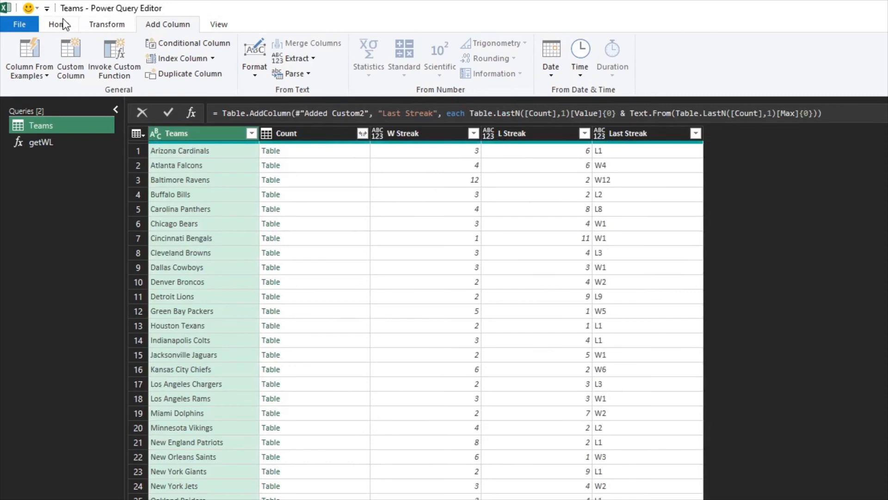
Merge the Teams query with itself on the Teams column using a Left Outer join, and preview the first three teams' nested tables
left_click(60, 20)
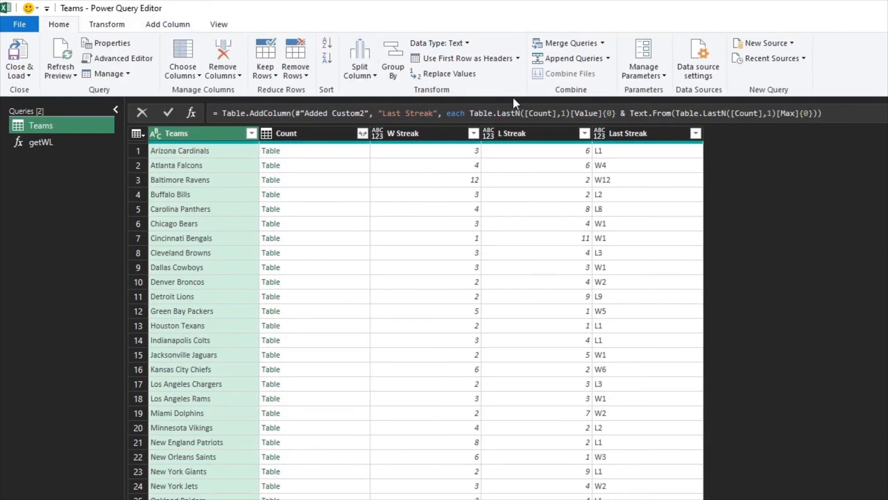
left_click(604, 41)
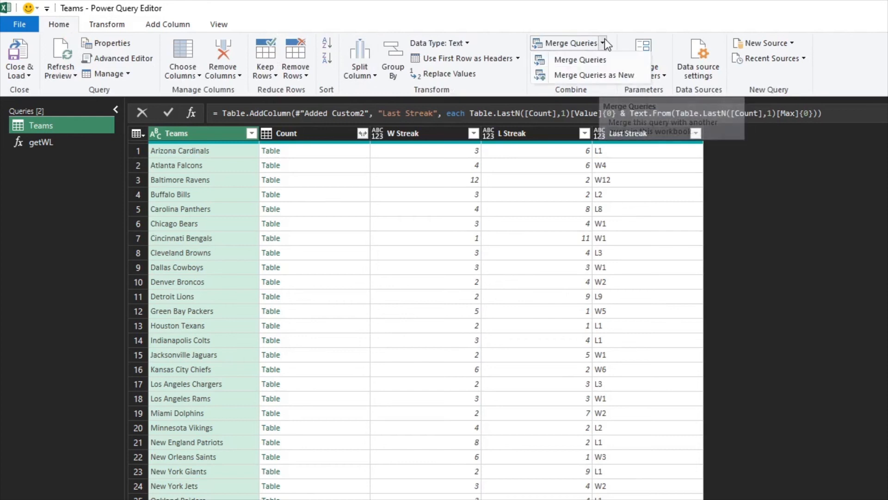
left_click(578, 60)
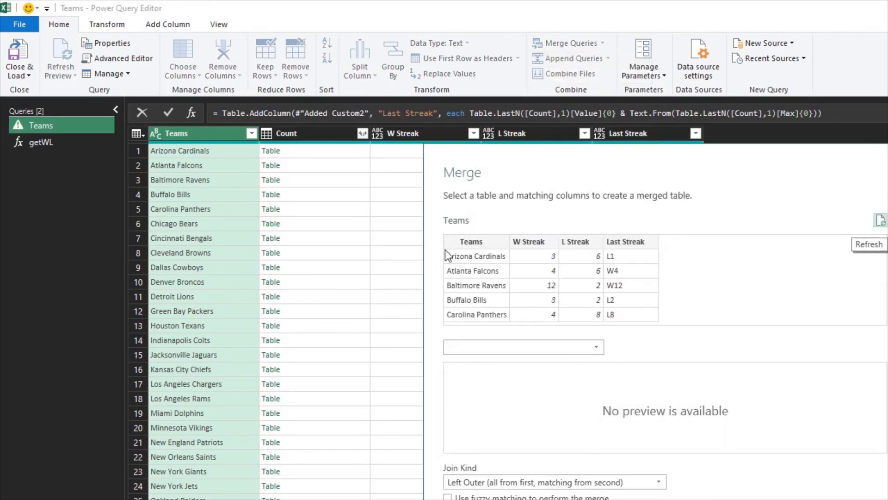
left_click_drag(454, 115, 268, 18)
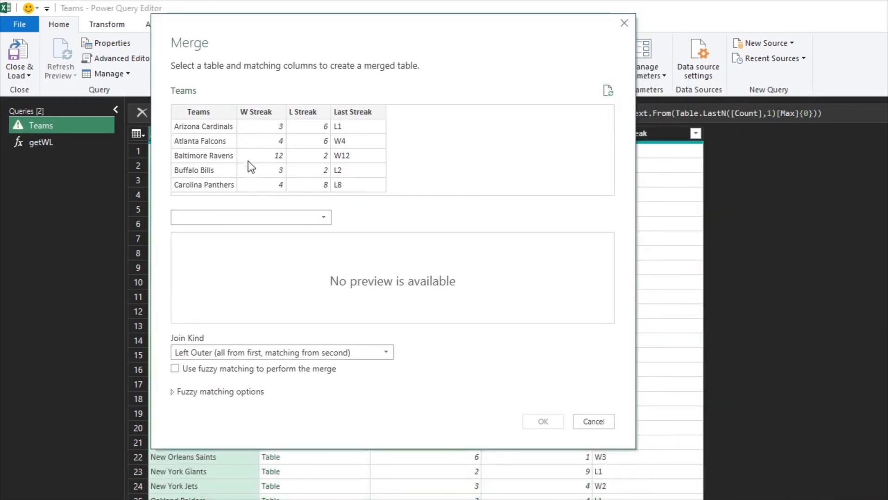
left_click(265, 215)
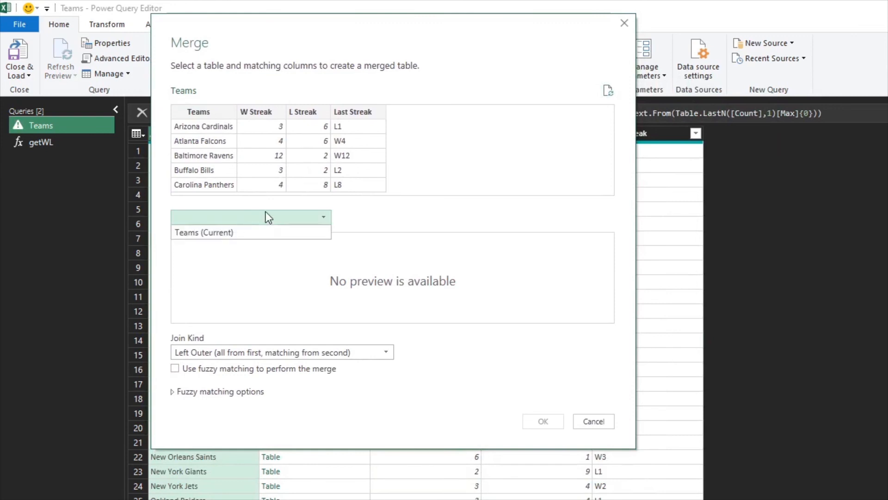
left_click(262, 235)
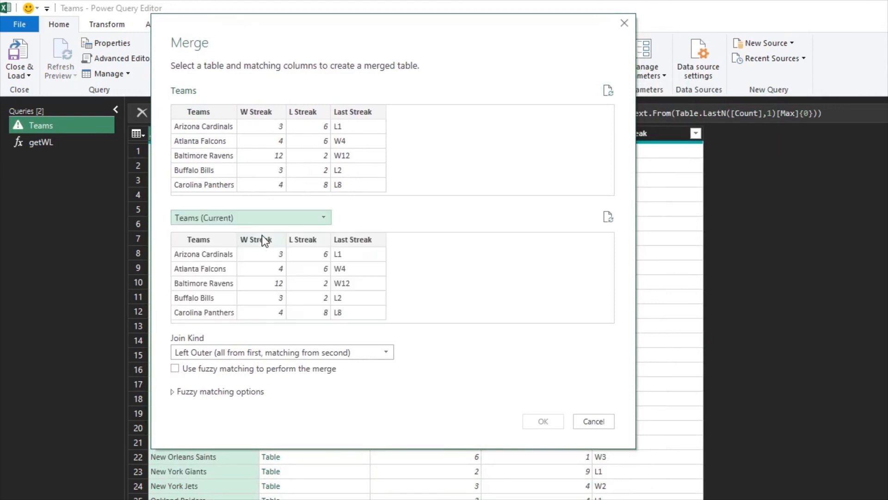
left_click(200, 112)
left_click(206, 238)
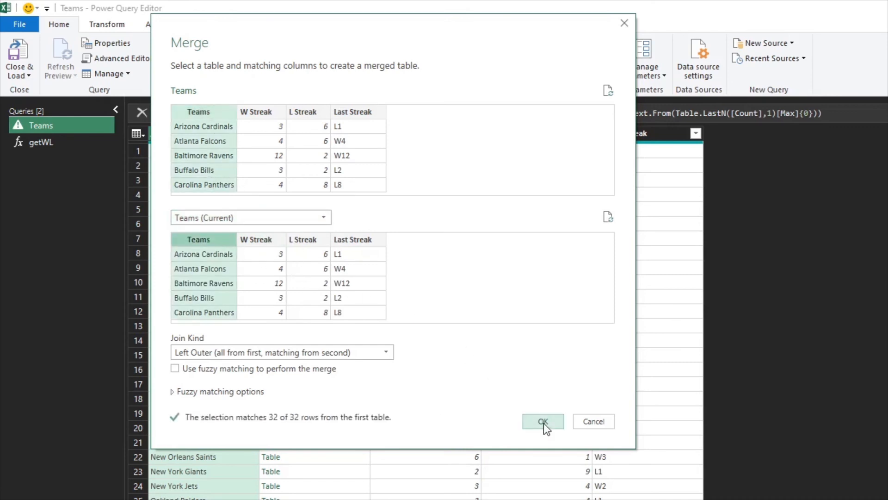
left_click(543, 421)
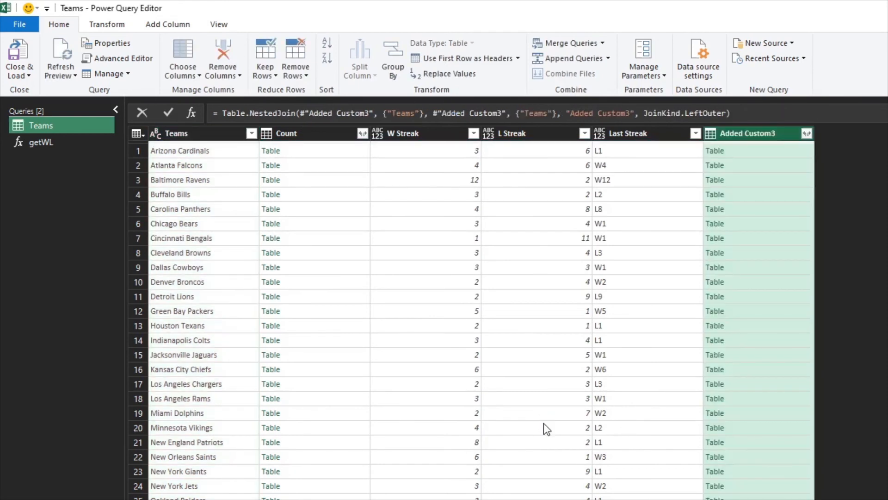
left_click(747, 151)
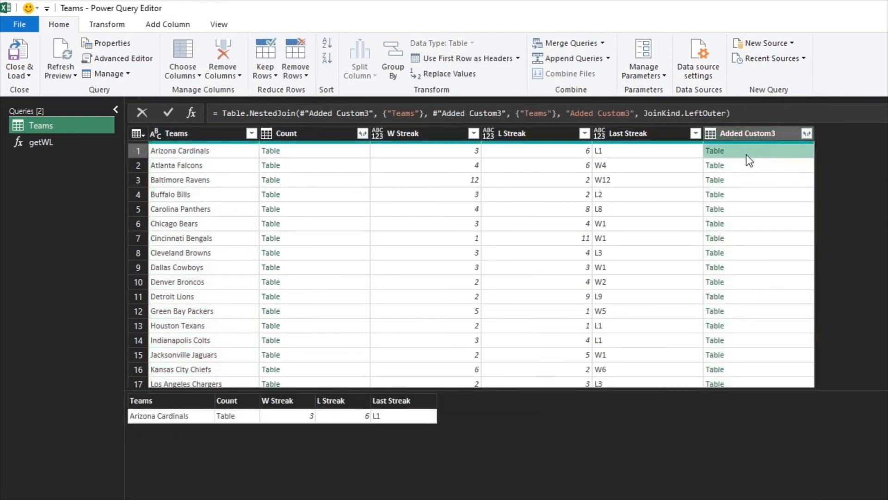
left_click(751, 167)
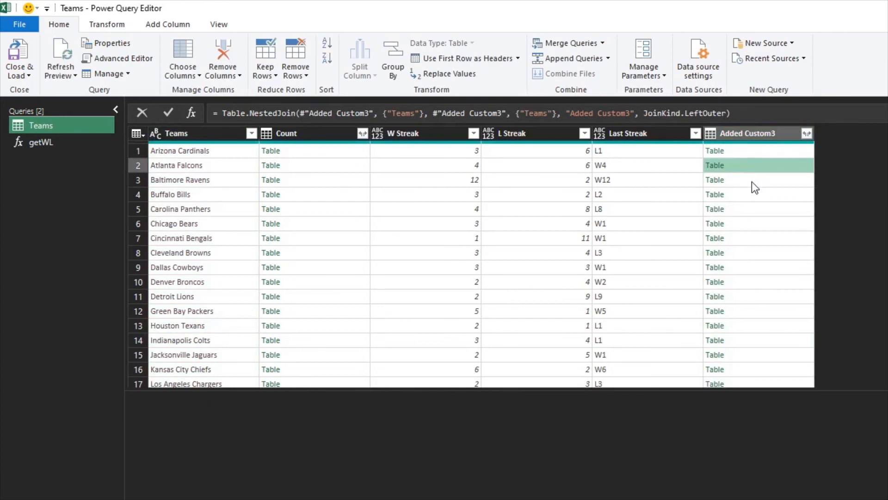
left_click(751, 183)
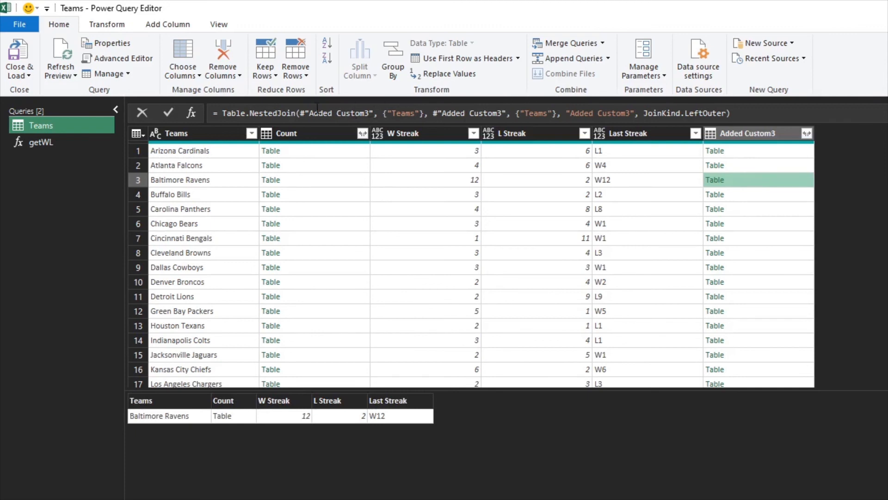
Replace the first #"Added Custom3" in the Table.NestedJoin formula with #"Promoted Headers" and check the resulting week columns
left_click_drag(374, 113, 302, 118)
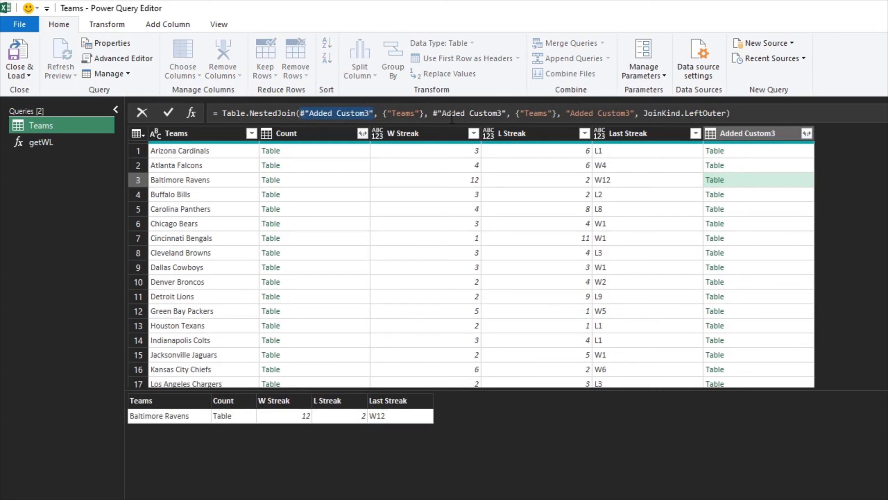
mouse_move(452, 118)
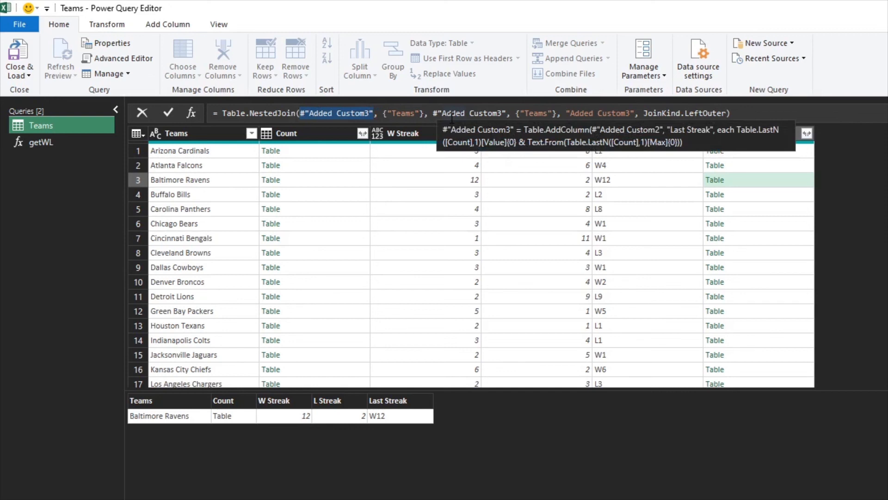
key("shift+Right")
key("shift+Right")
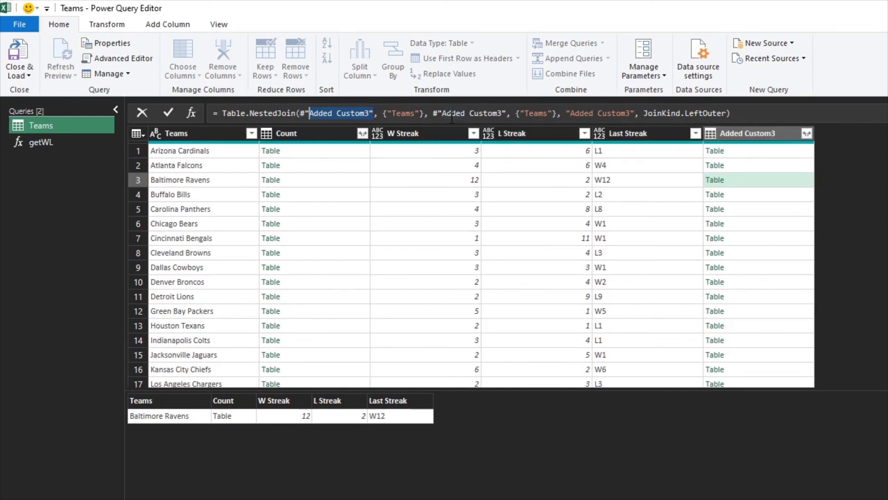
type("Promote")
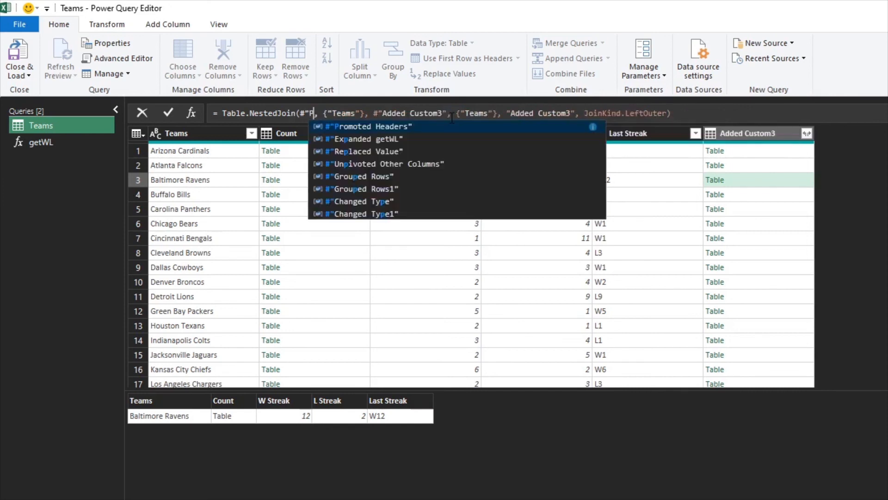
key("Tab")
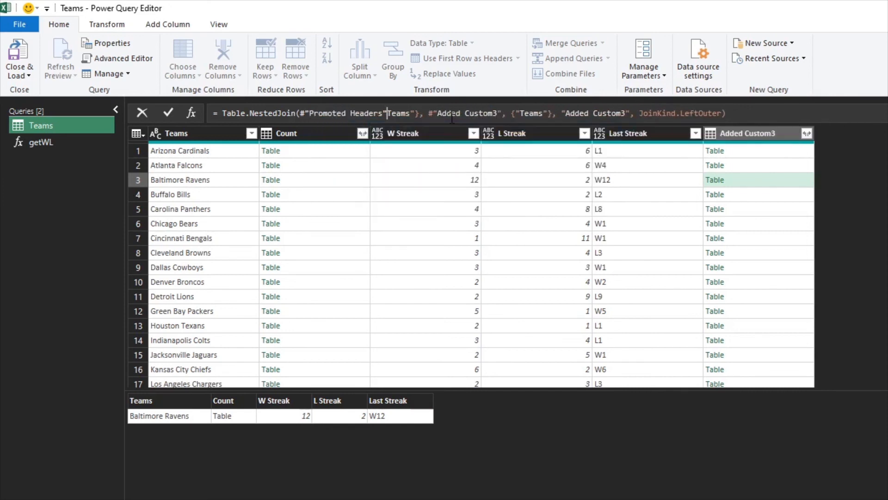
type(",")
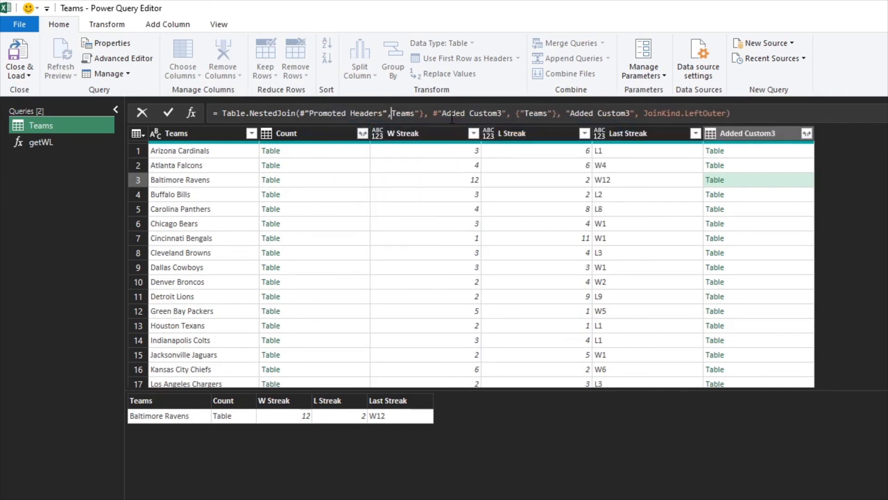
type("{\"")
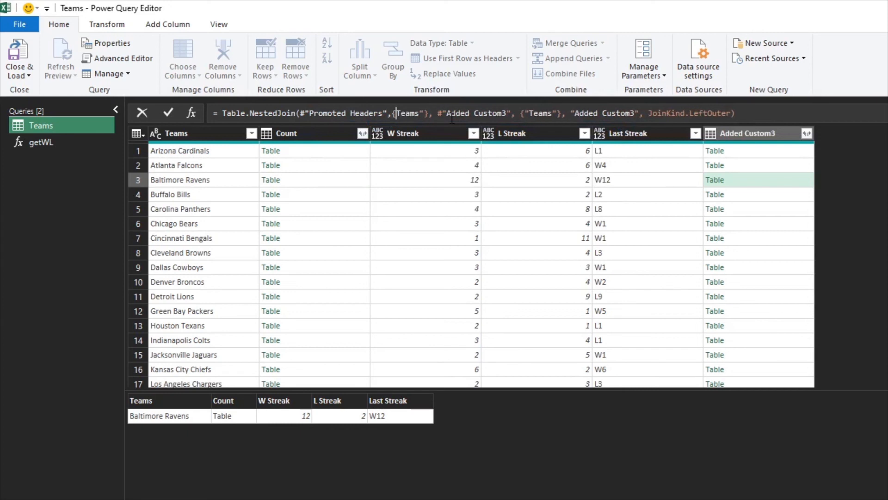
left_click(778, 111)
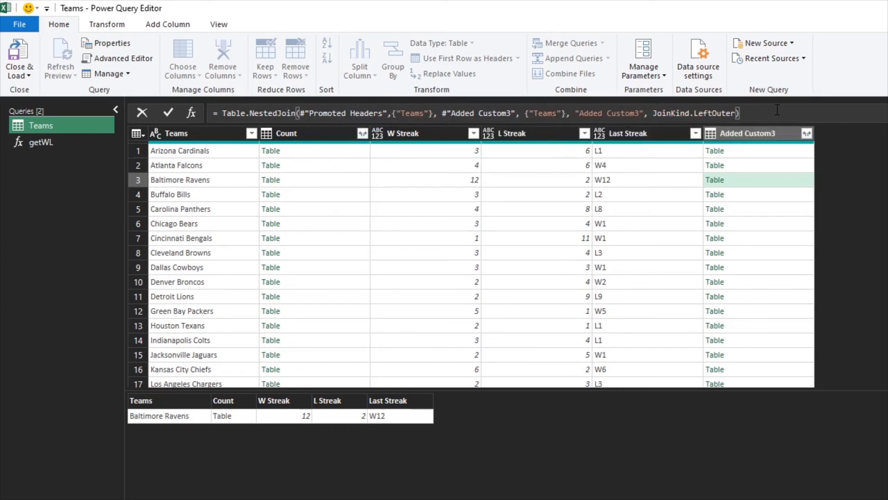
key("Return")
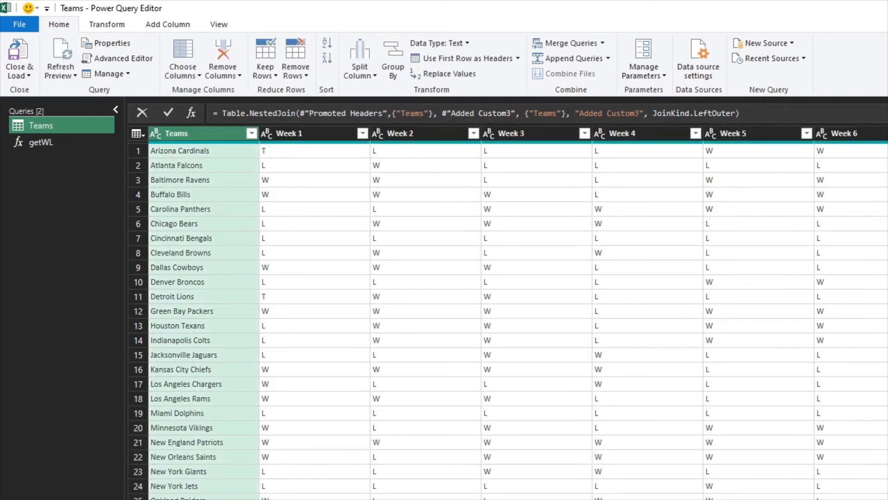
scroll(509, 320, "right", 10)
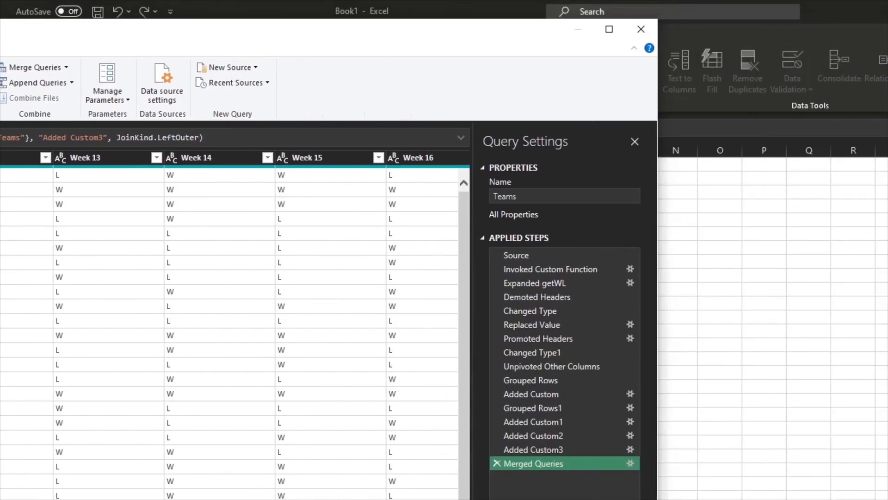
Preview the Arizona Cardinals' nested table in the merged Added Custom3 column after Week 16
scroll(232, 324, "right", 3)
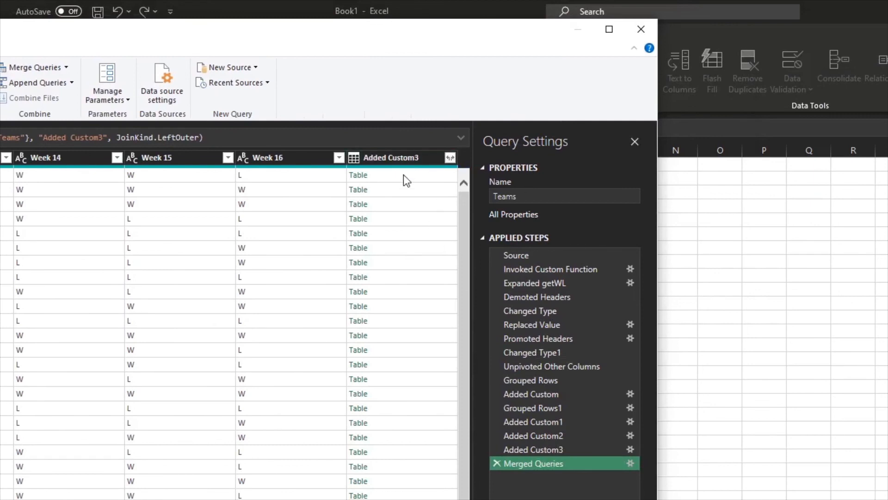
left_click(401, 160)
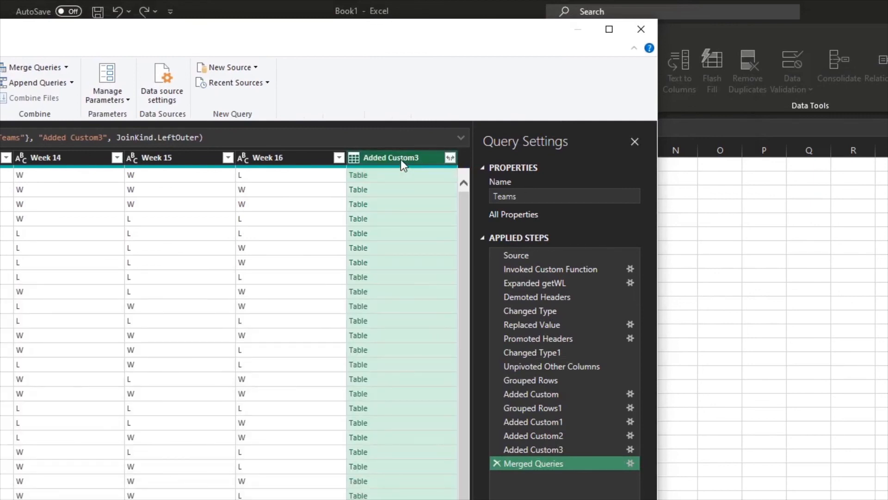
left_click(405, 176)
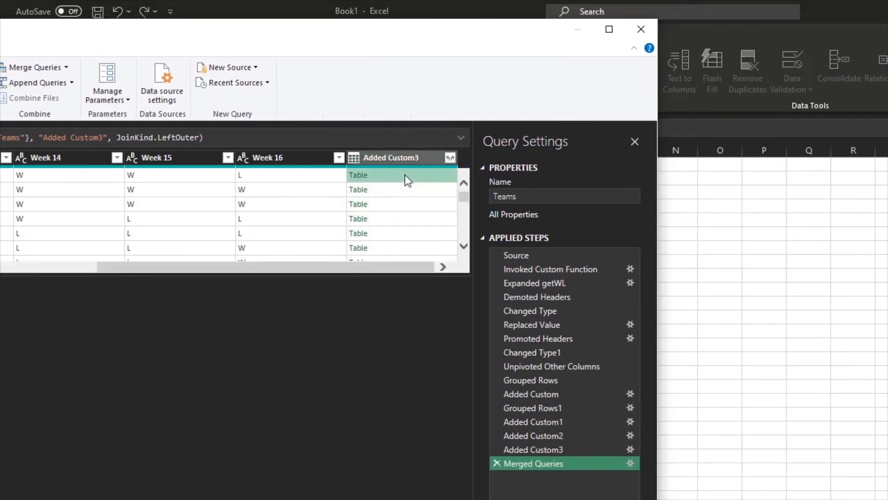
left_click_drag(350, 36, 887, 57)
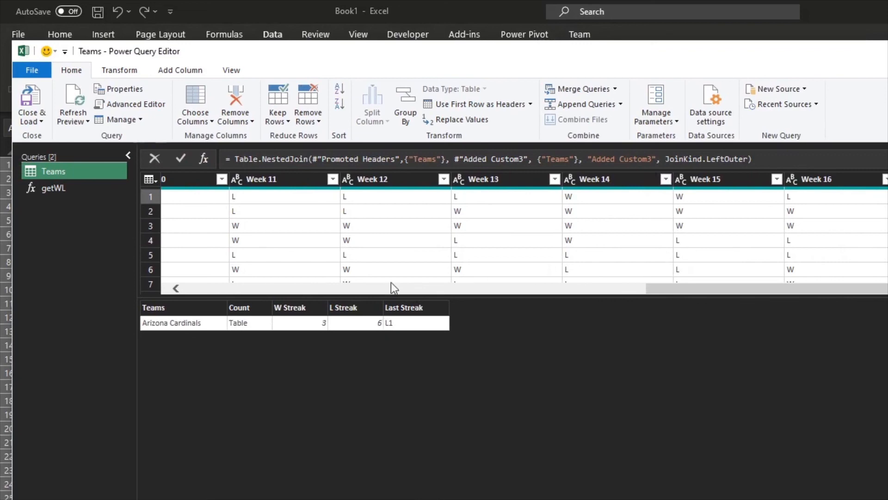
left_click_drag(543, 53, 97, 50)
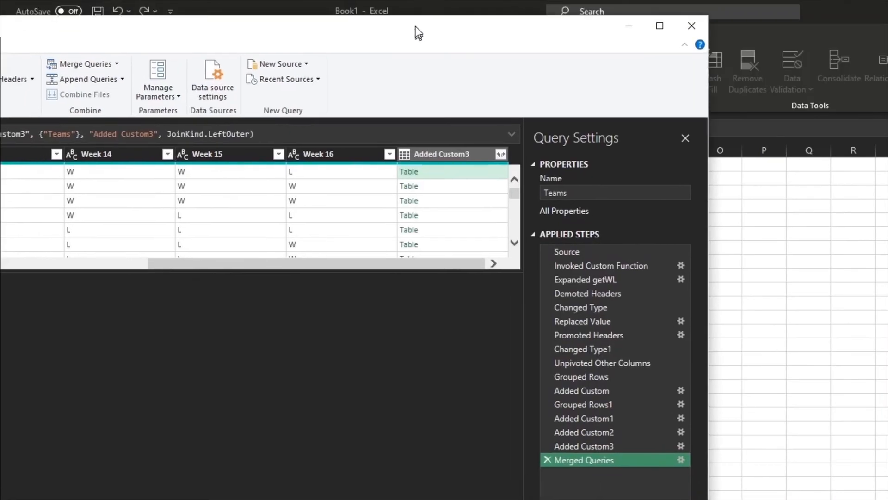
double_click(423, 29)
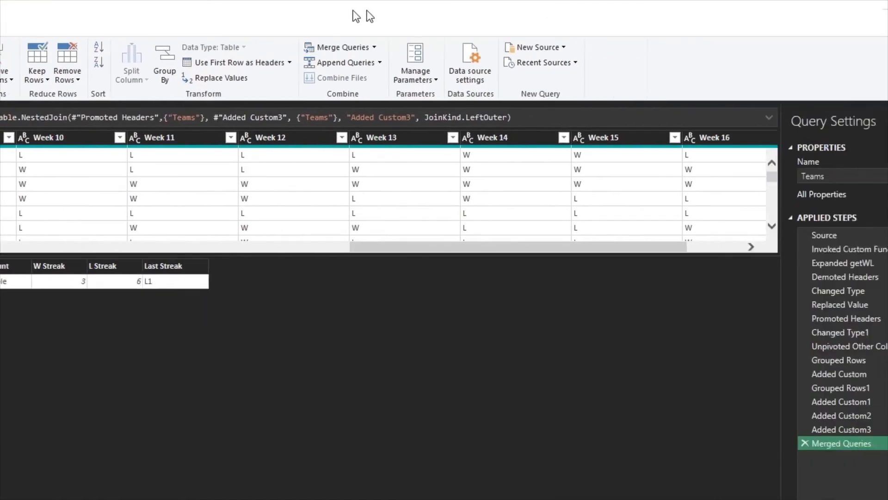
left_click_drag(367, 16, 91, 50)
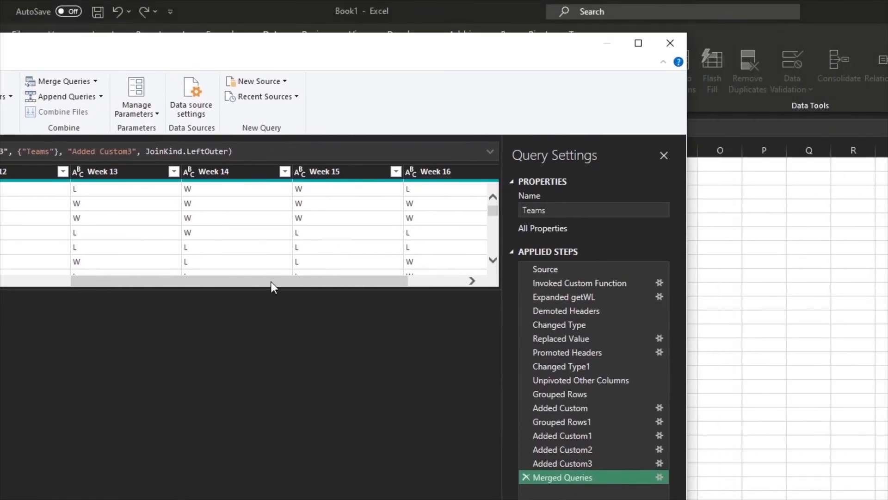
left_click_drag(271, 282, 423, 287)
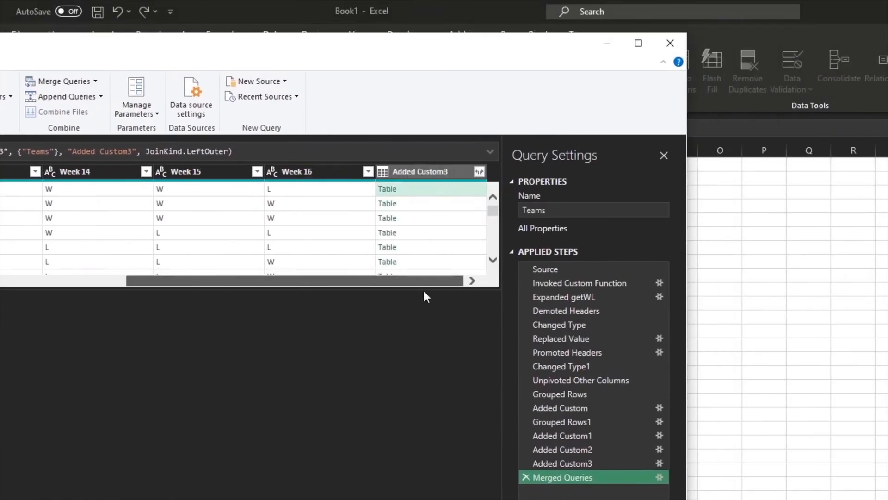
Expand the Added Custom3 column to only W Streak, L Streak and Last Streak, without the original column name as prefix
left_click(479, 172)
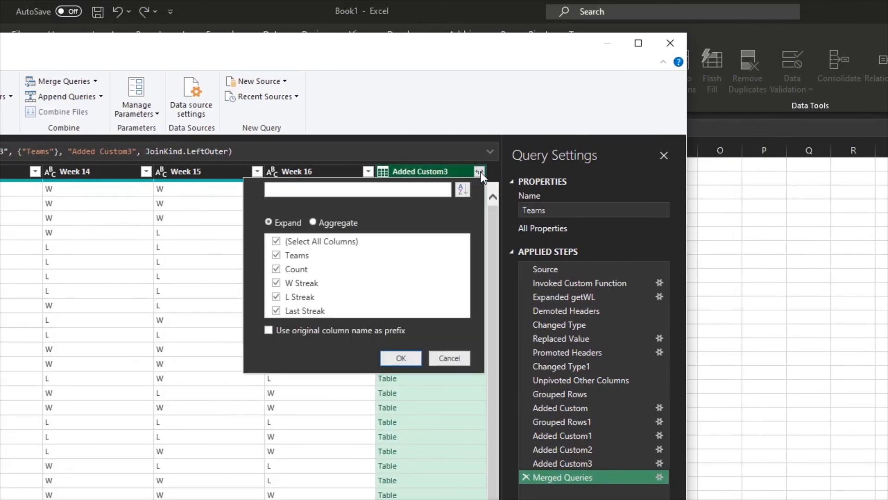
left_click(276, 241)
left_click(277, 283)
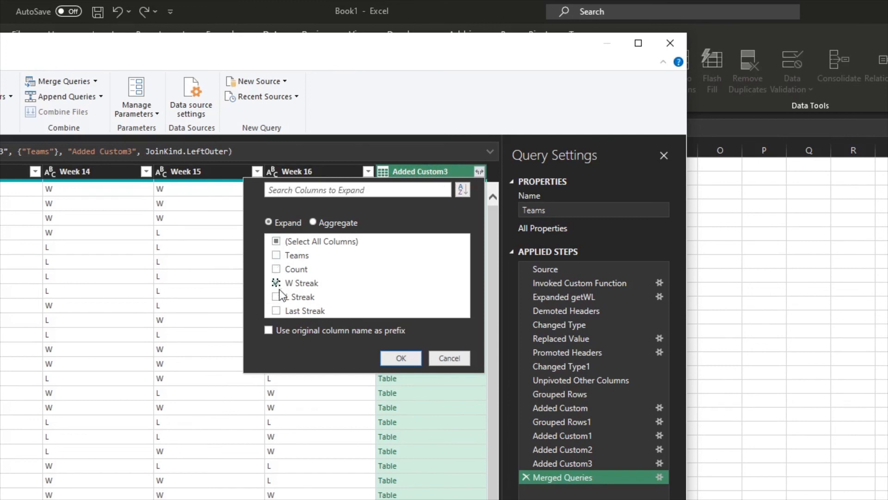
left_click(278, 297)
left_click(278, 310)
left_click(393, 356)
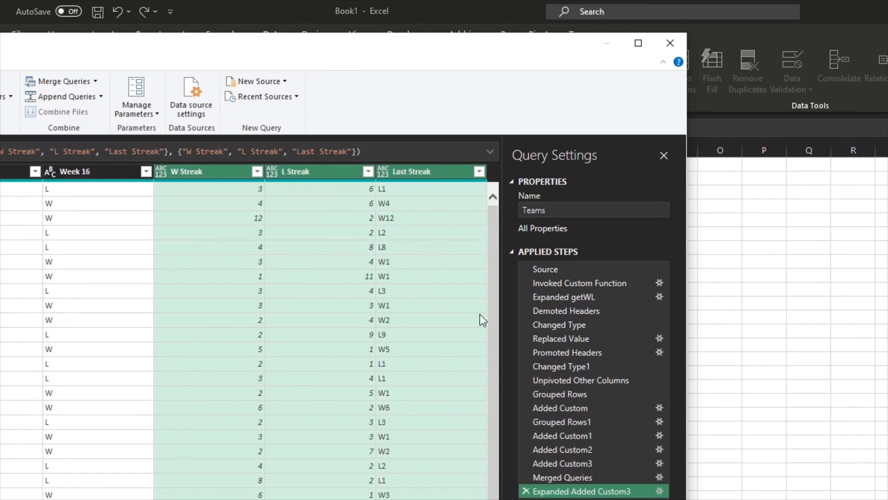
Close the query editor and load the Teams query as a table on a new worksheet
left_click(637, 44)
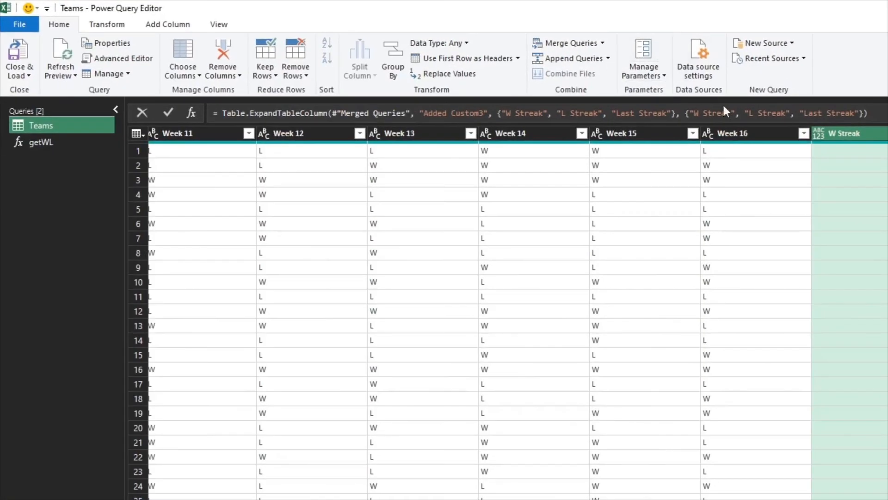
left_click(21, 74)
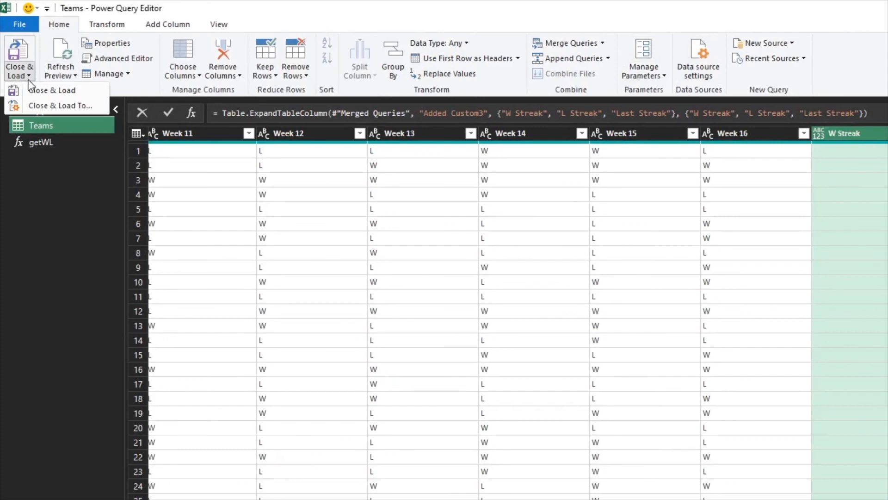
left_click(51, 109)
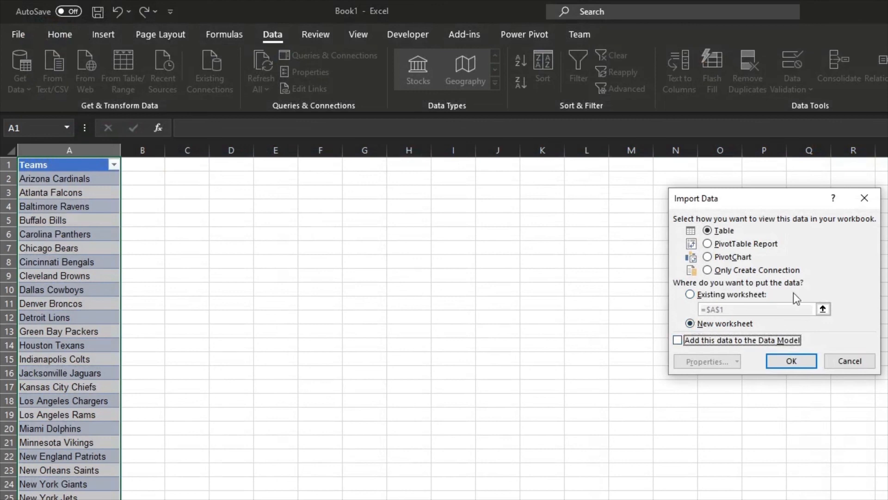
left_click_drag(786, 193, 644, 166)
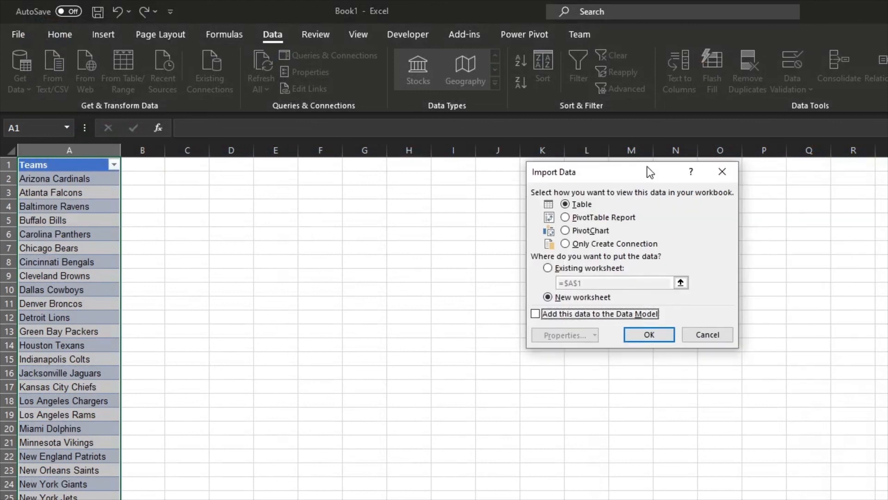
left_click(641, 334)
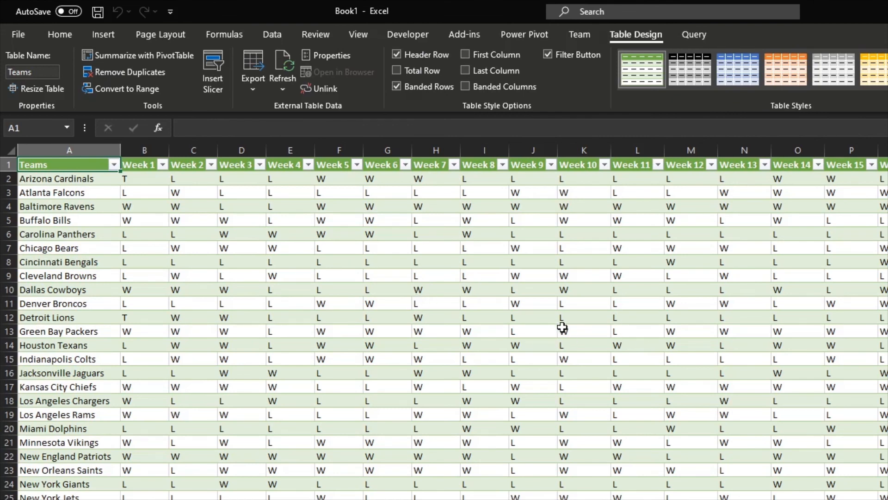
Centre the weekly results and streak values in cells B2:T33 horizontally
scroll(544, 325, "down", 2)
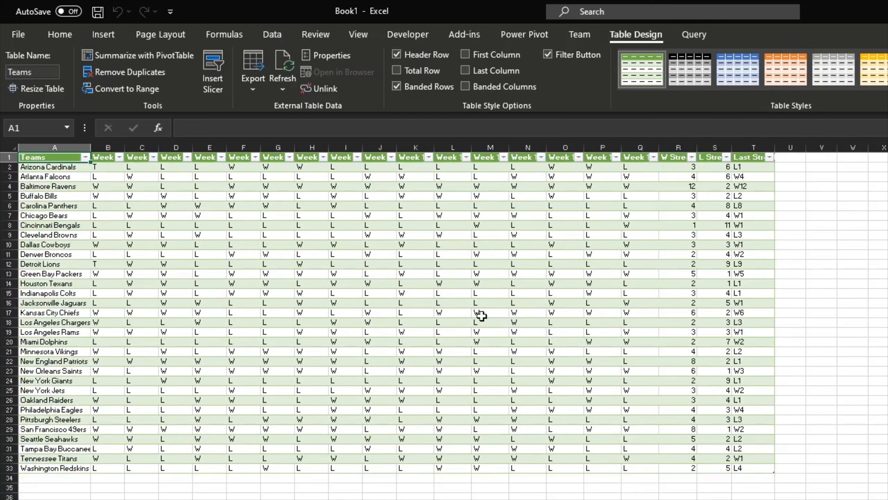
left_click_drag(758, 468, 514, 361)
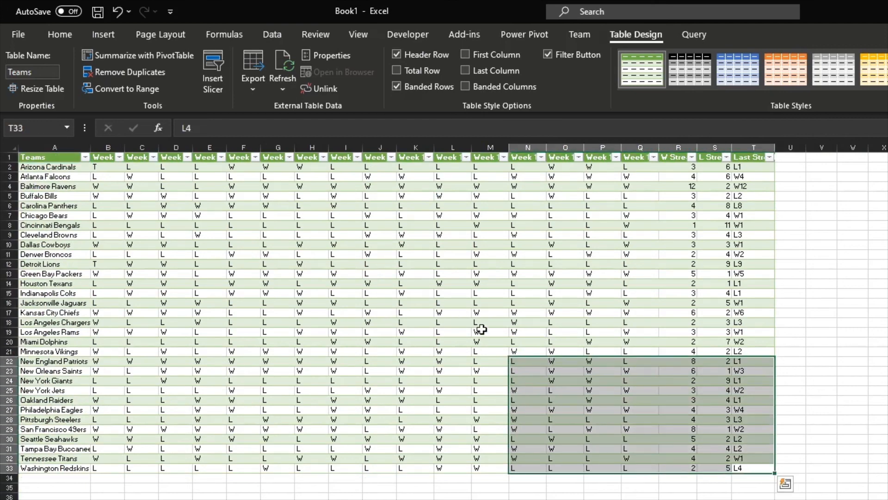
left_click(209, 225)
left_click_drag(98, 165, 166, 186)
left_click_drag(267, 228, 747, 468)
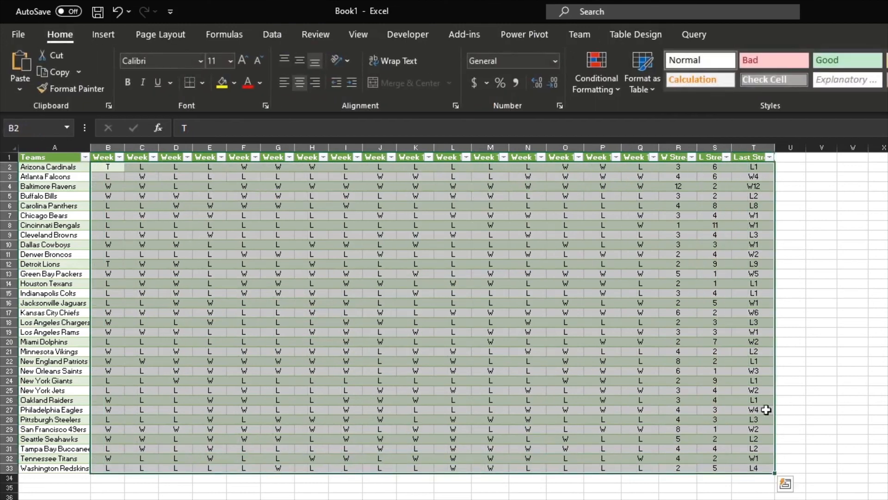
left_click(569, 323)
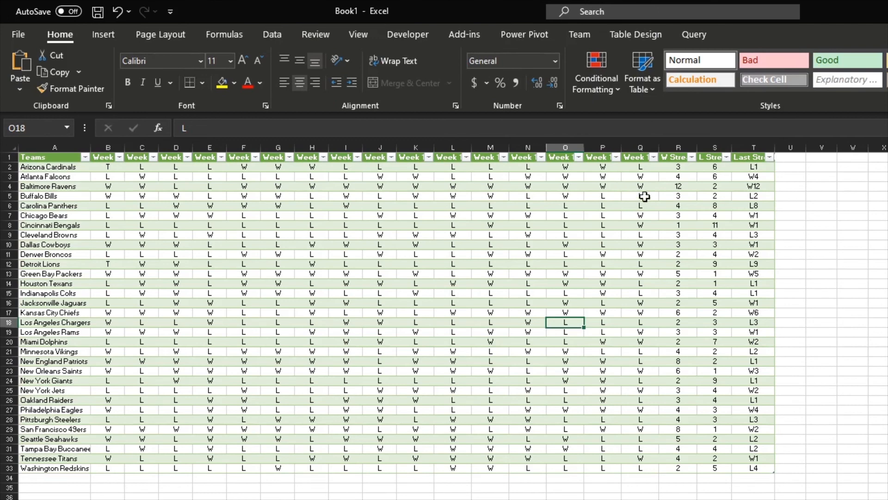
Apply the grey table style with a black header row from the Dark group to the Teams table
left_click(637, 216)
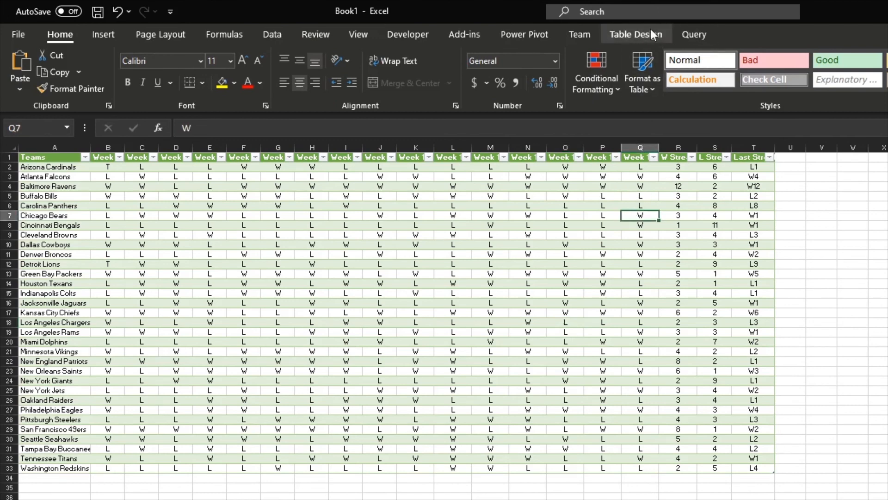
left_click(638, 36)
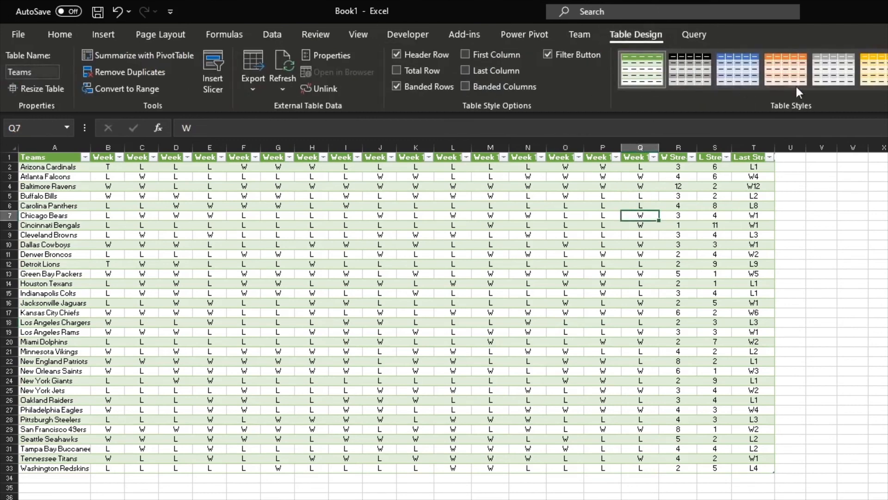
left_click(884, 88)
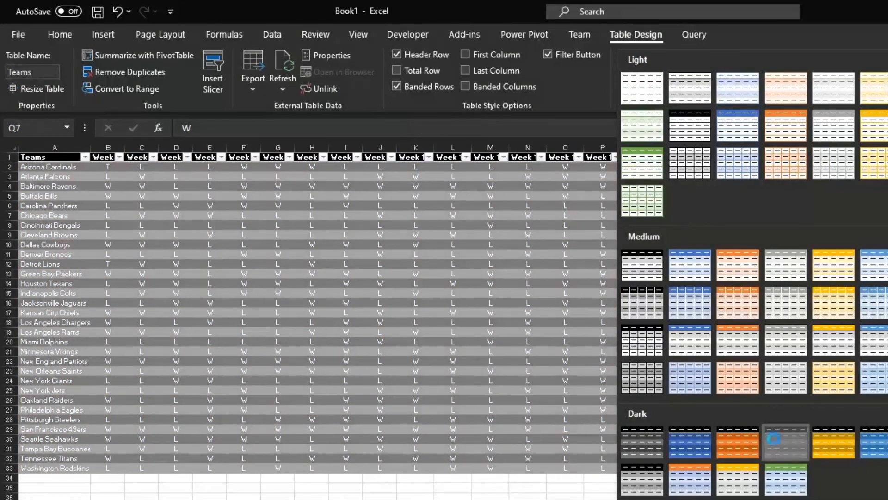
left_click(773, 439)
left_click(677, 322)
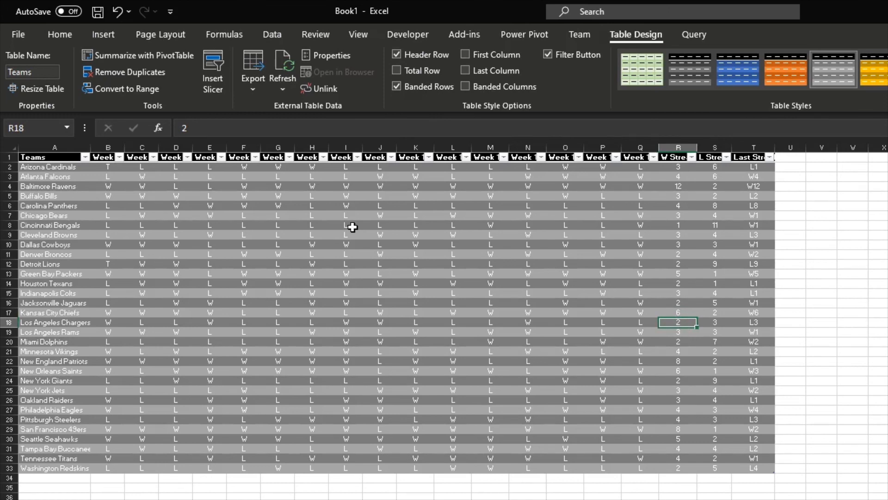
left_click_drag(375, 199, 384, 256)
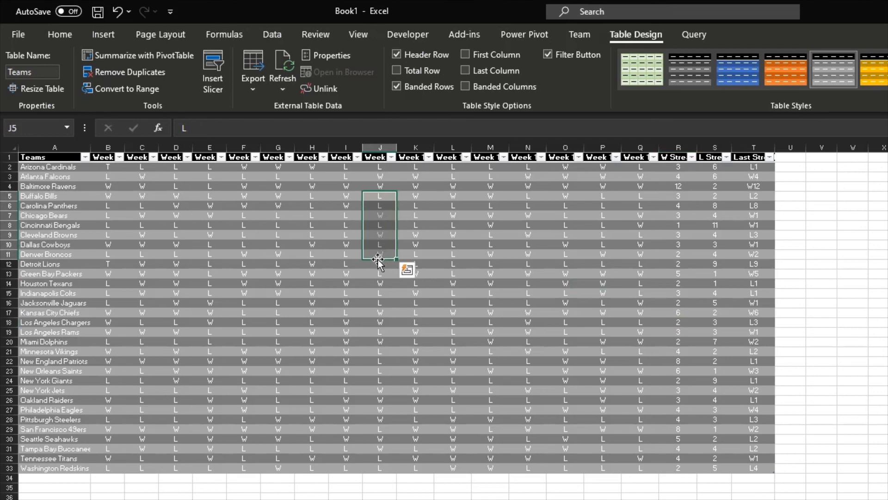
left_click(415, 198)
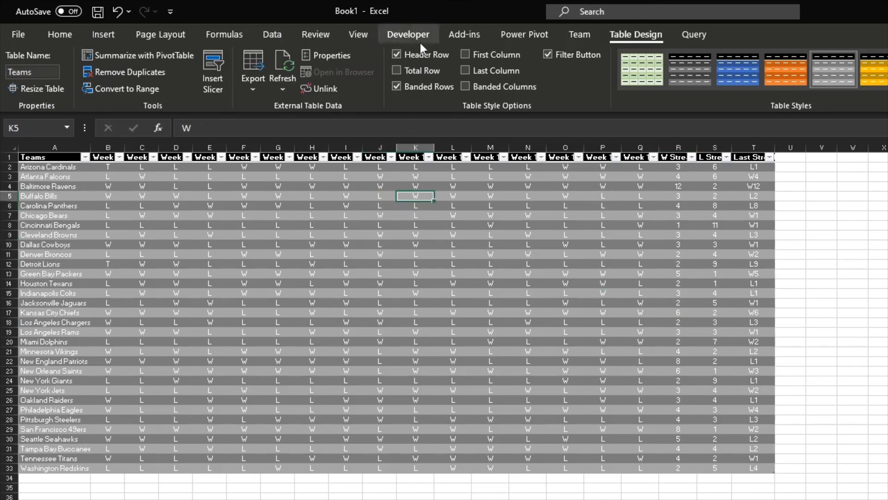
left_click(693, 35)
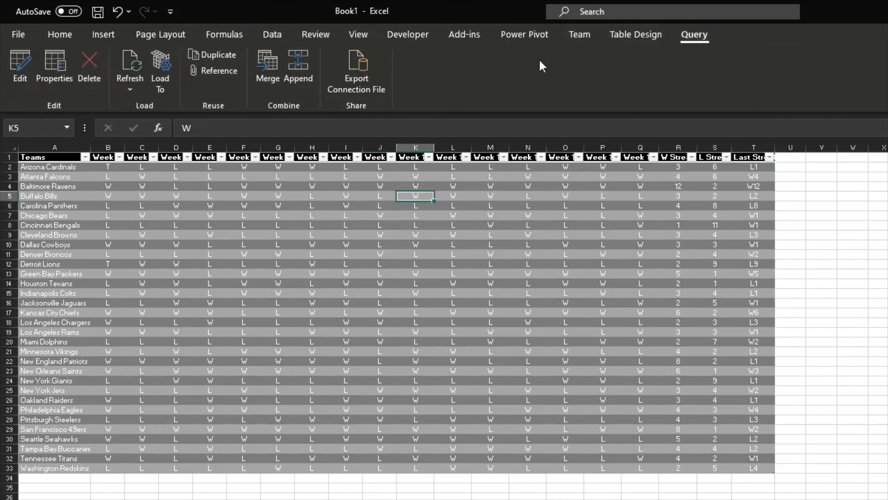